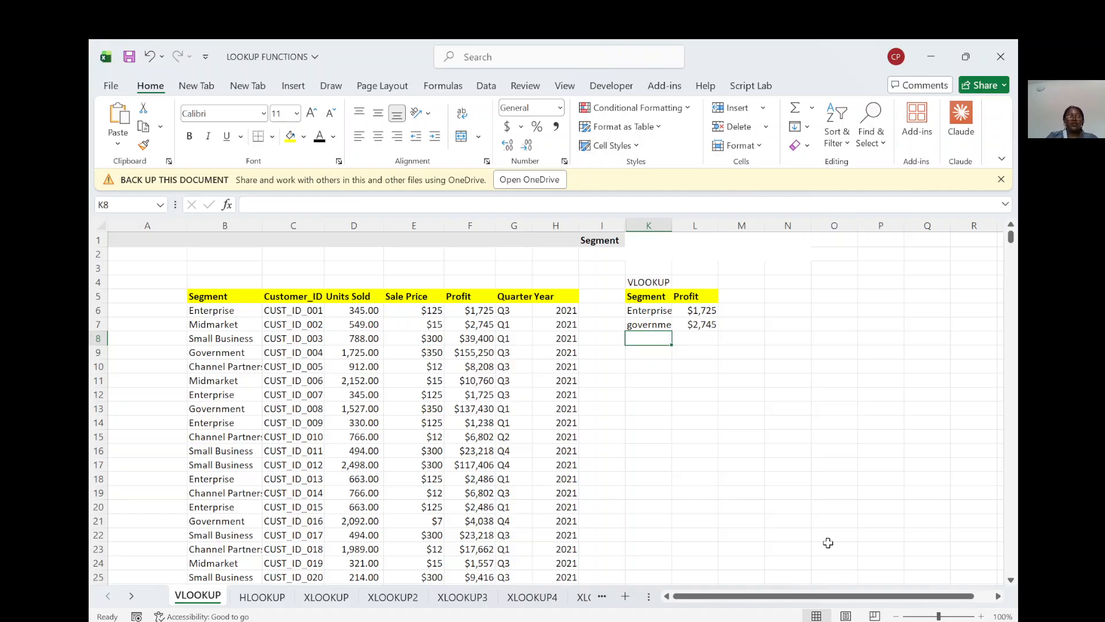
Step: Clear the stray Segment label from cell I1 above the data table
scroll(436, 348, down, 4)
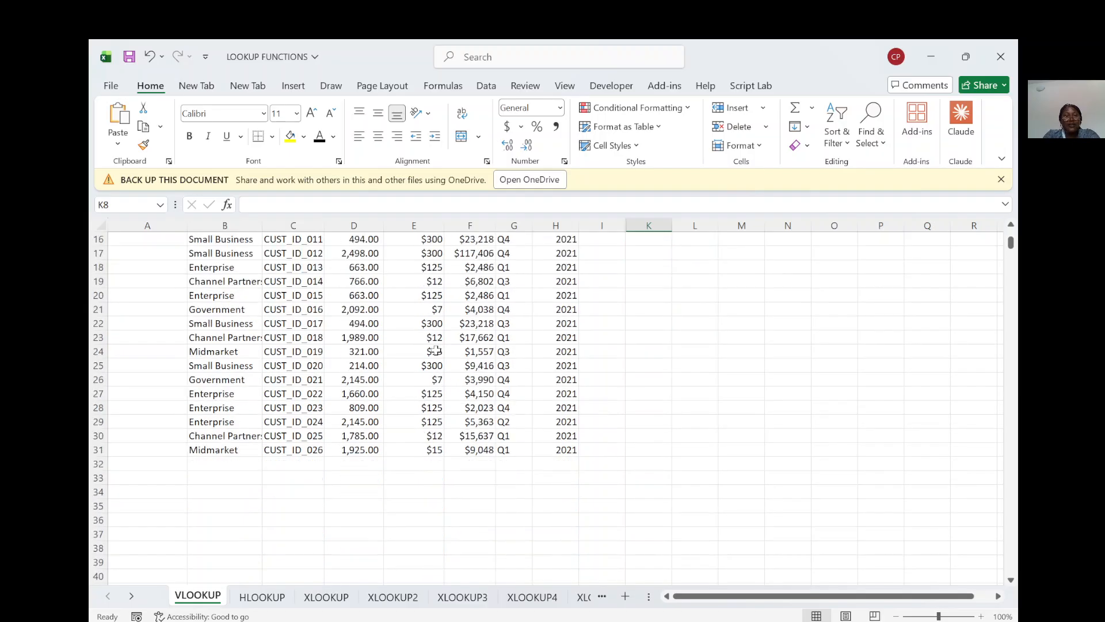
scroll(436, 352, up, 4)
scroll(436, 352, down, 1)
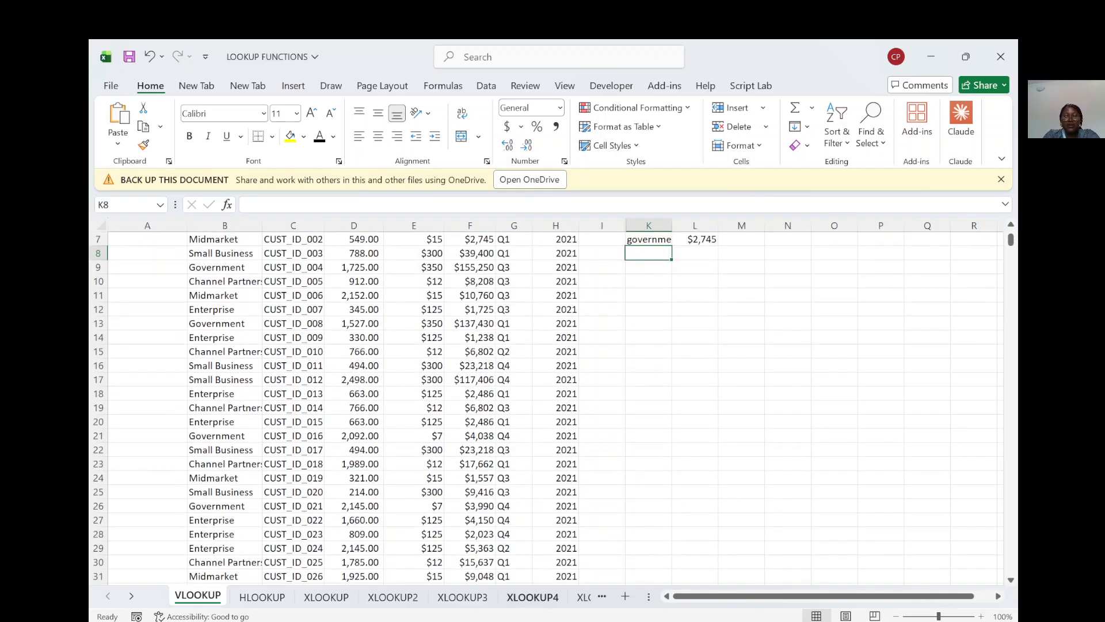
scroll(521, 481, up, 2)
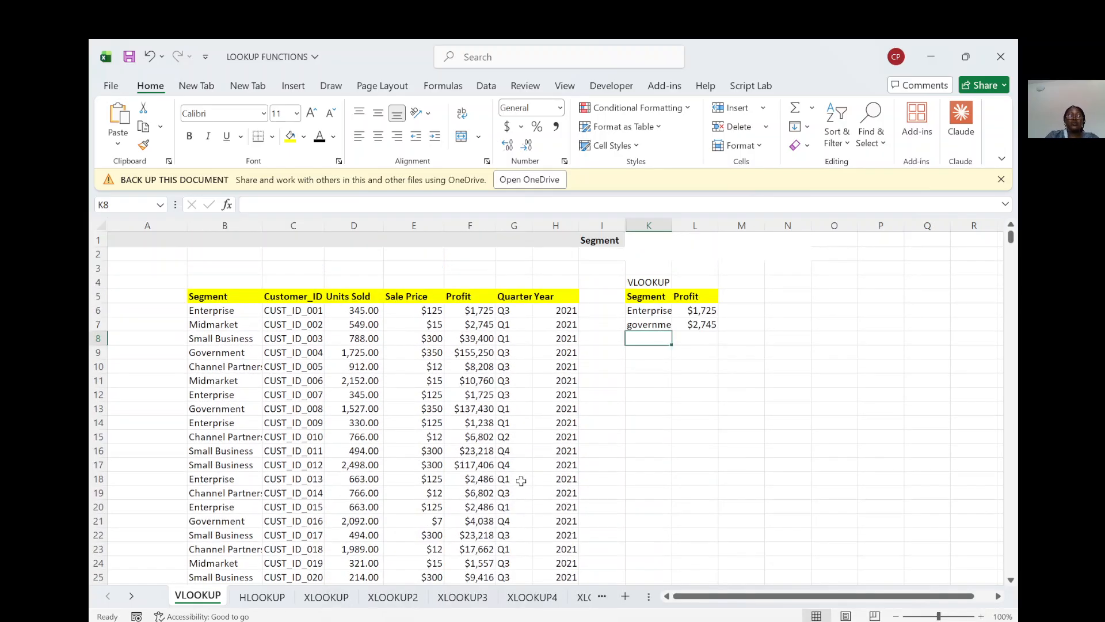
scroll(523, 465, down, 1)
scroll(523, 466, up, 1)
click(592, 240)
key(Delete)
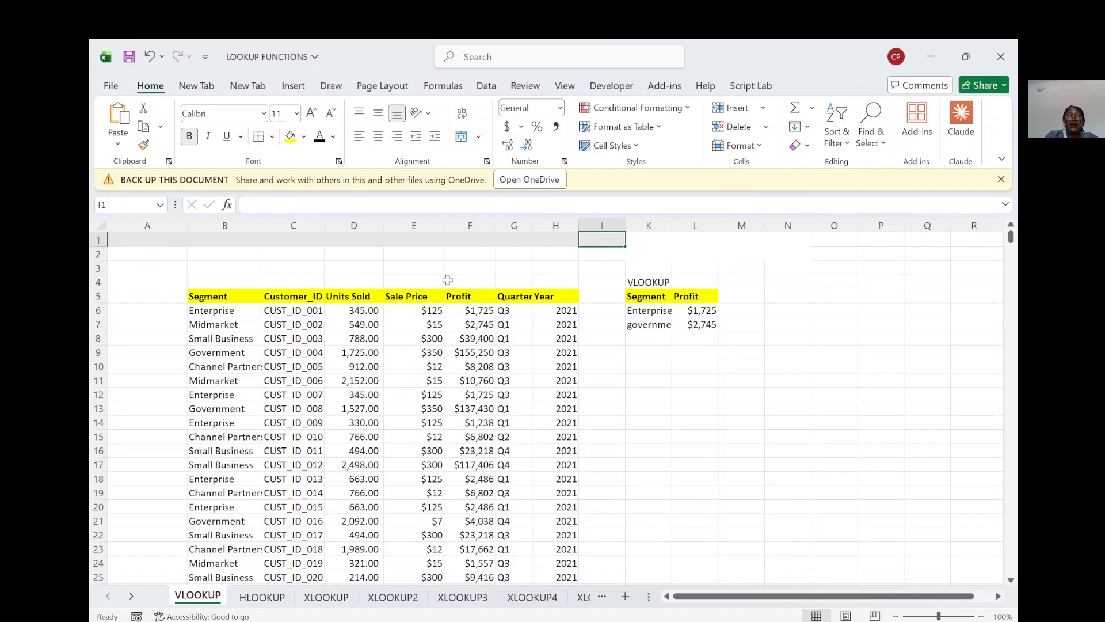
Step: Clear the existing VLOOKUP profit results from cells L6:L7
click(233, 238)
click(241, 227)
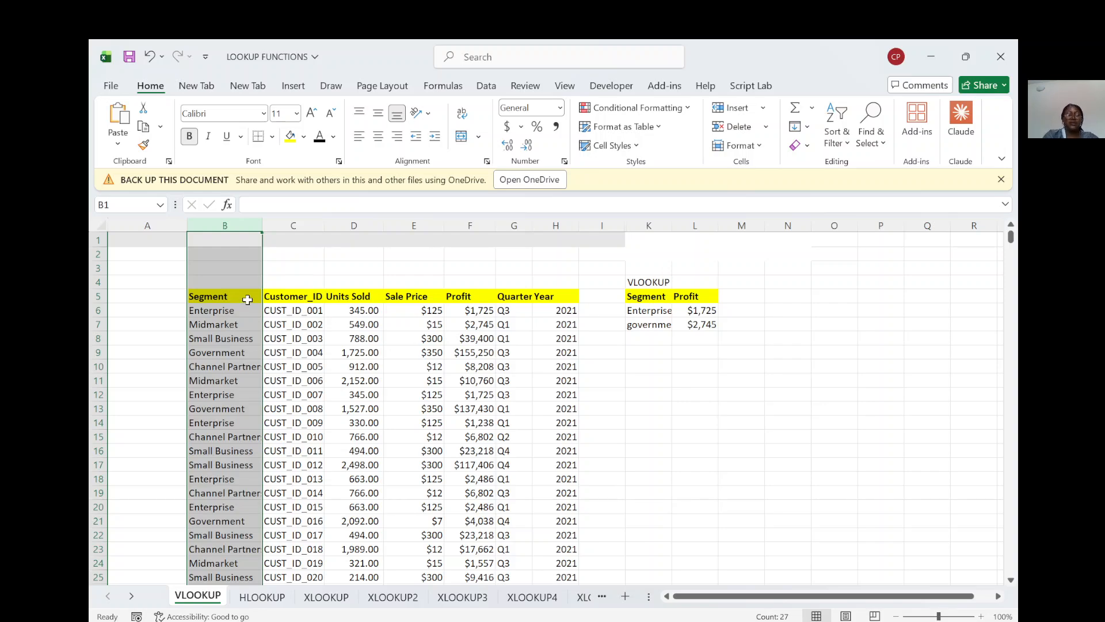
click(693, 309)
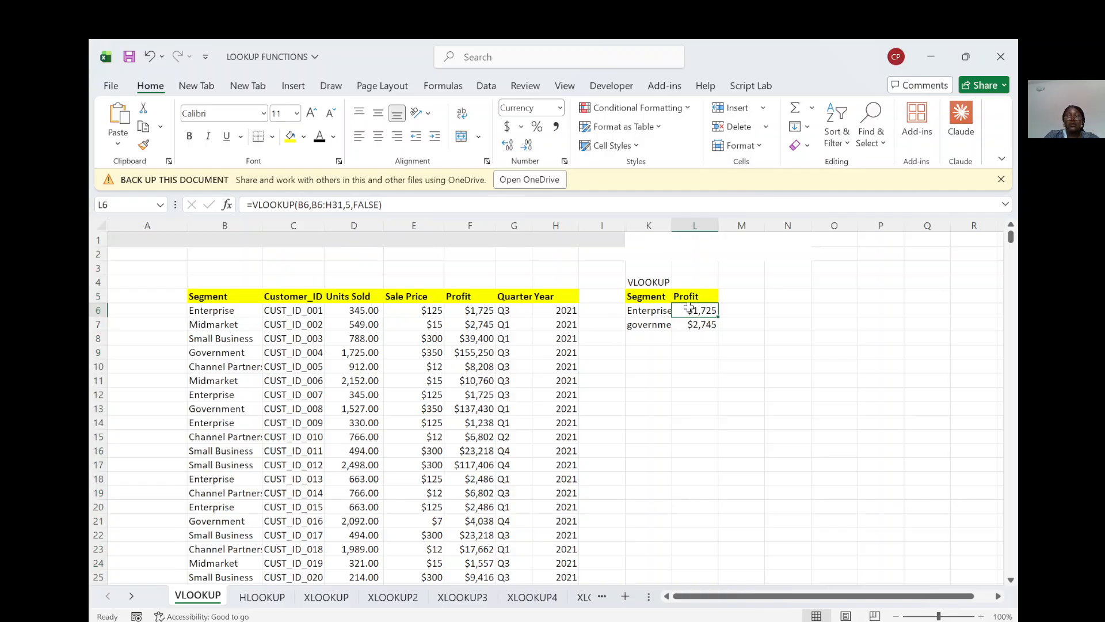
drag(689, 309, 689, 326)
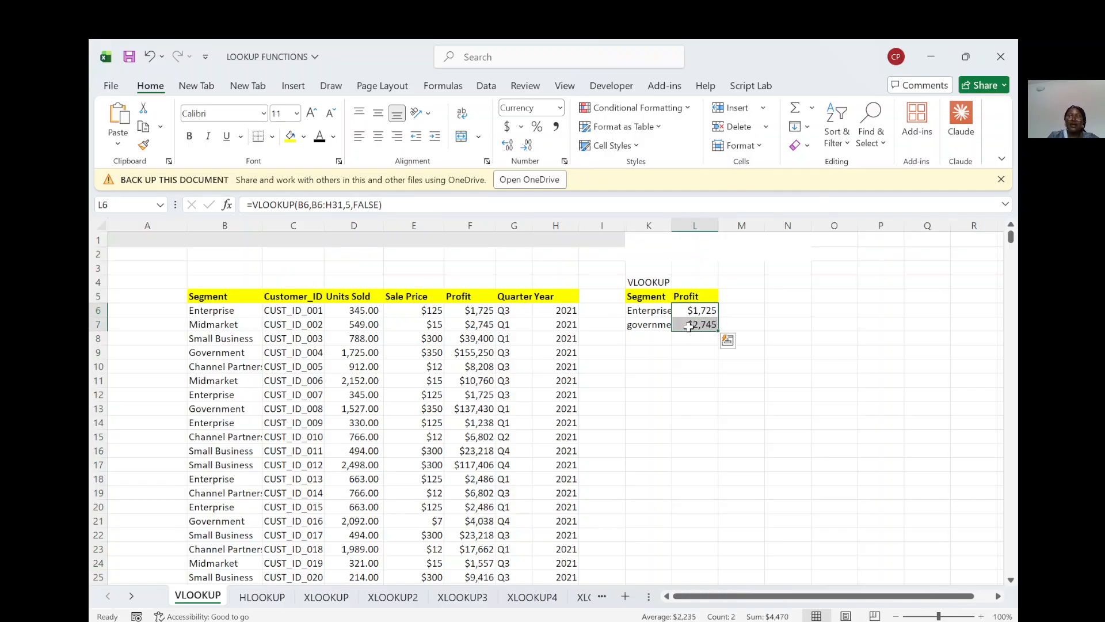
key(Delete)
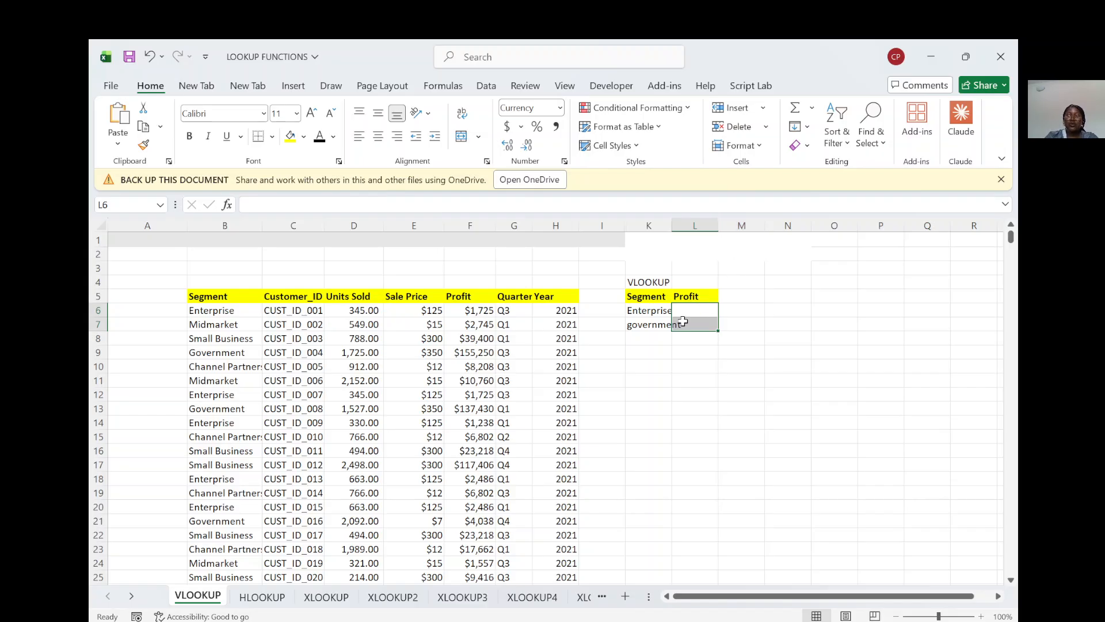
Step: Start a VLOOKUP formula in L6 with the Enterprise segment in K6 as the lookup value
click(685, 311)
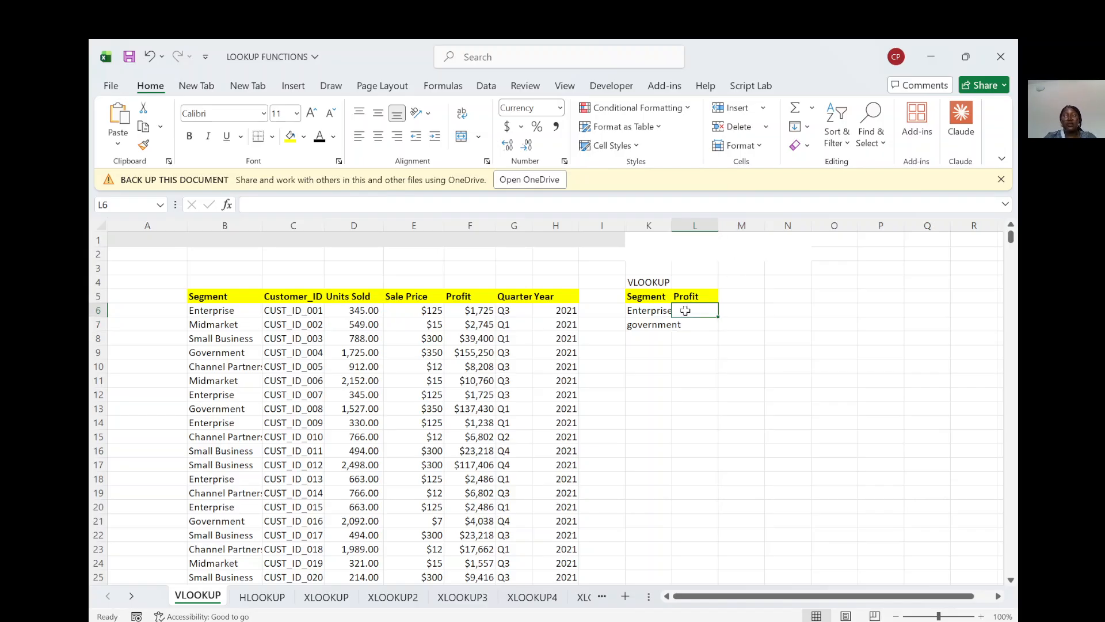
text(=)
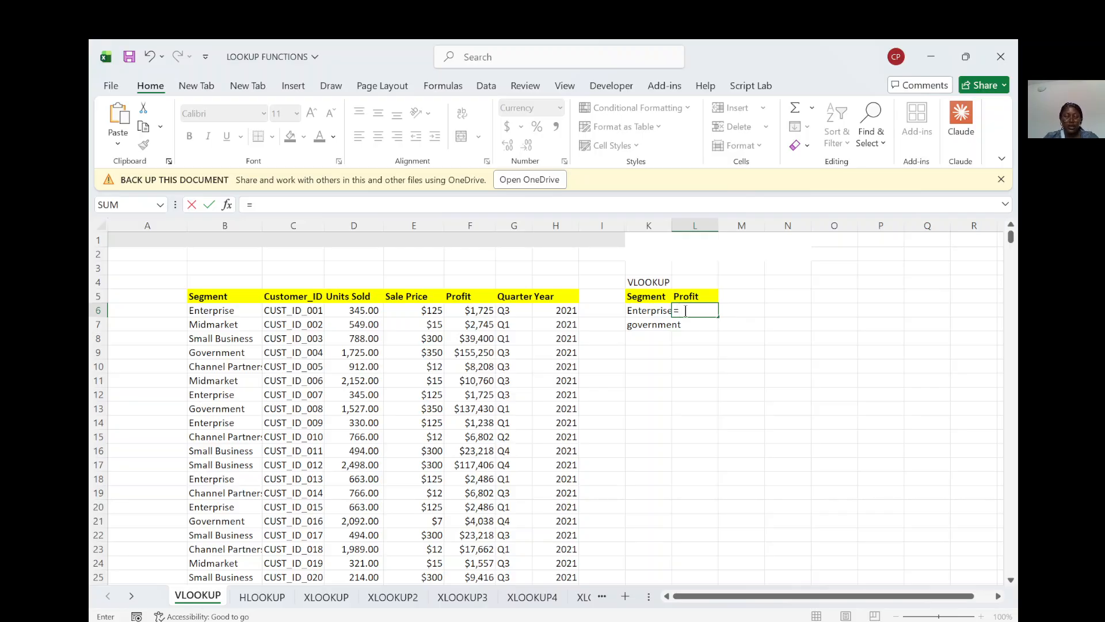
text(vlookup)
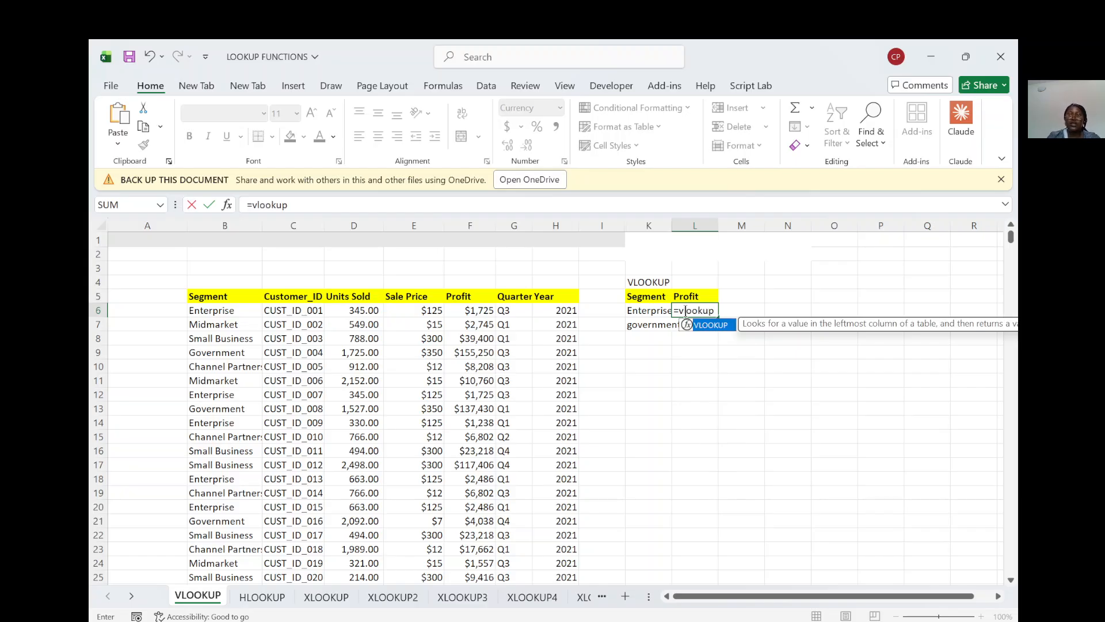
double_click(717, 324)
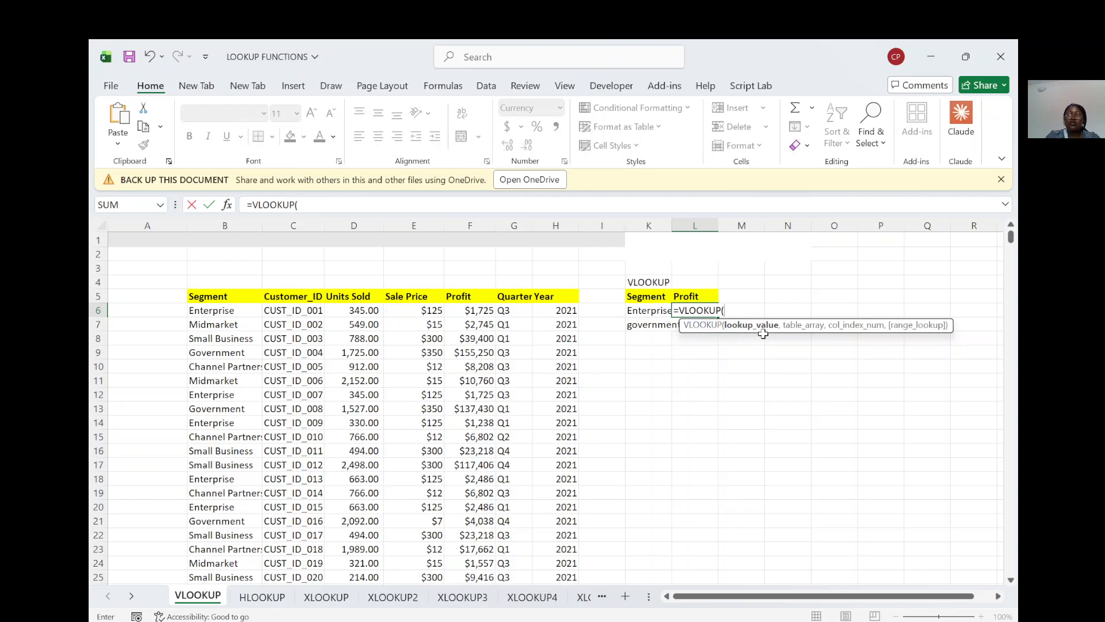
click(649, 314)
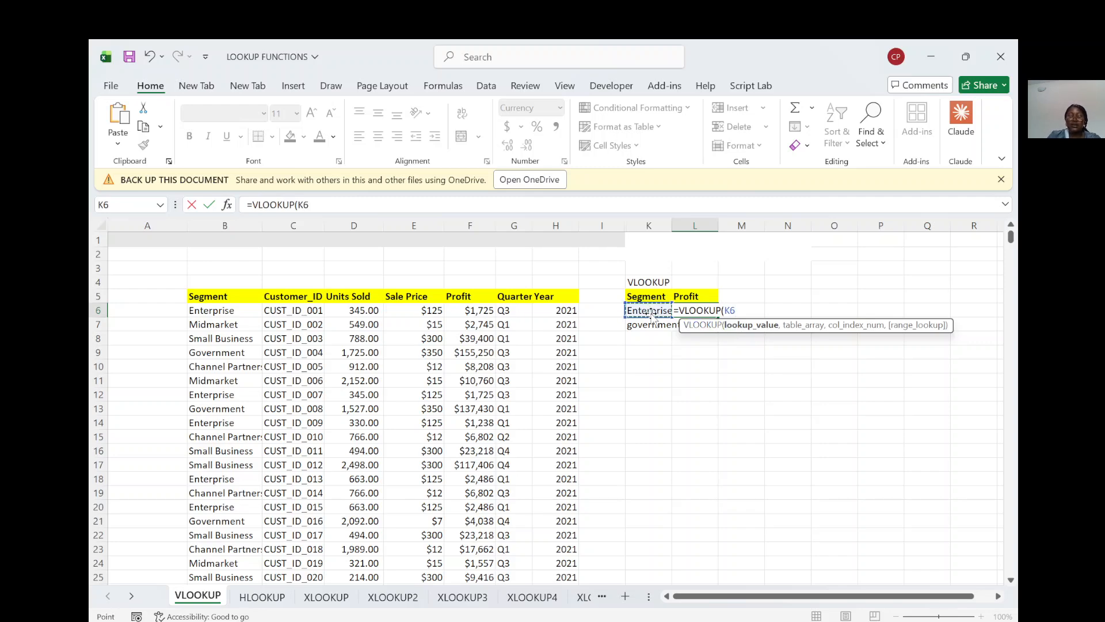
text(,)
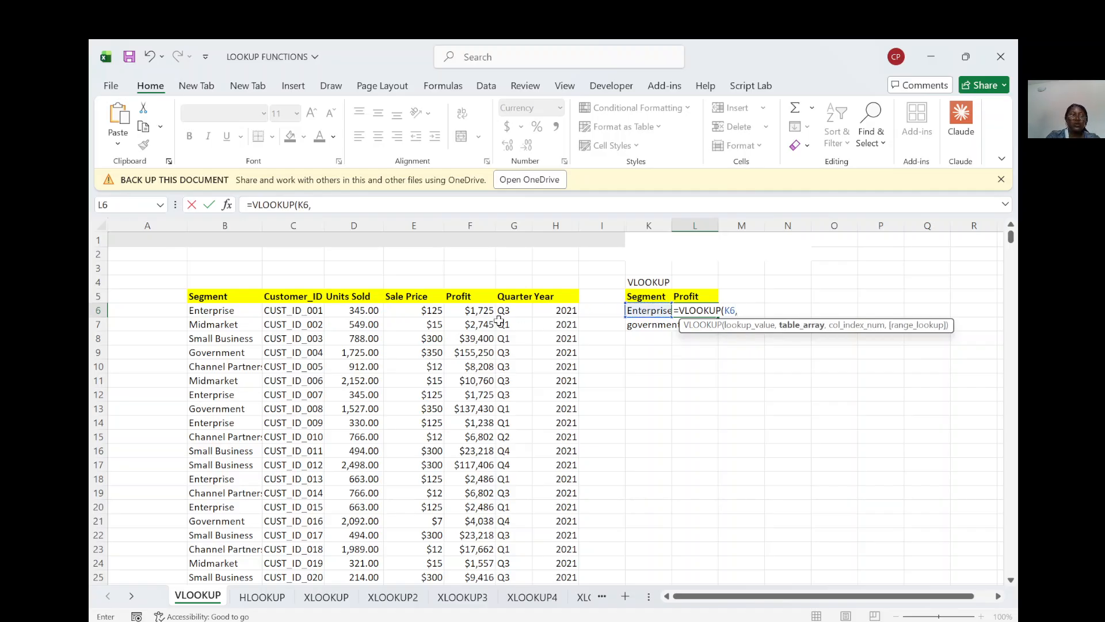
Step: Complete the VLOOKUP with table array B6:H31, column index 5 and FALSE for an exact match
click(205, 312)
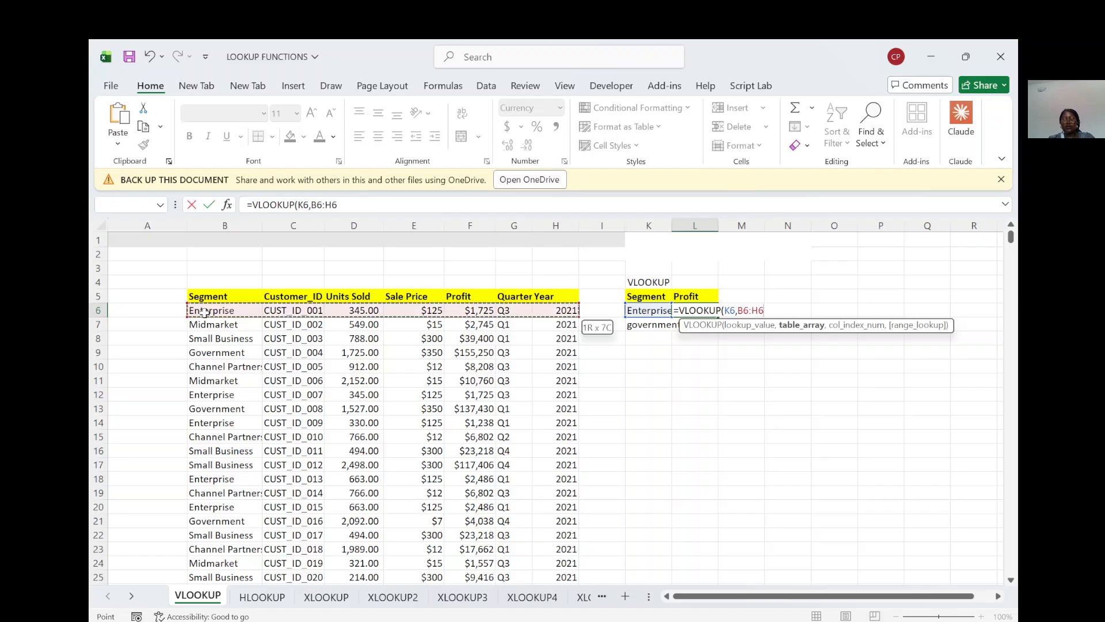
key(ctrl+shift+Down)
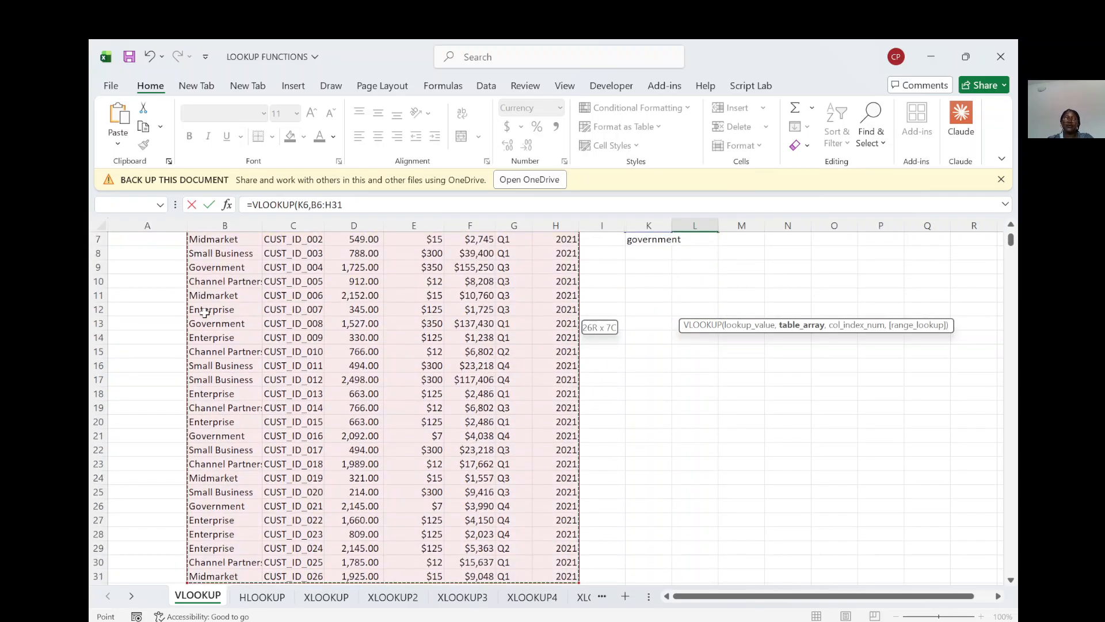
scroll(254, 239, up, 2)
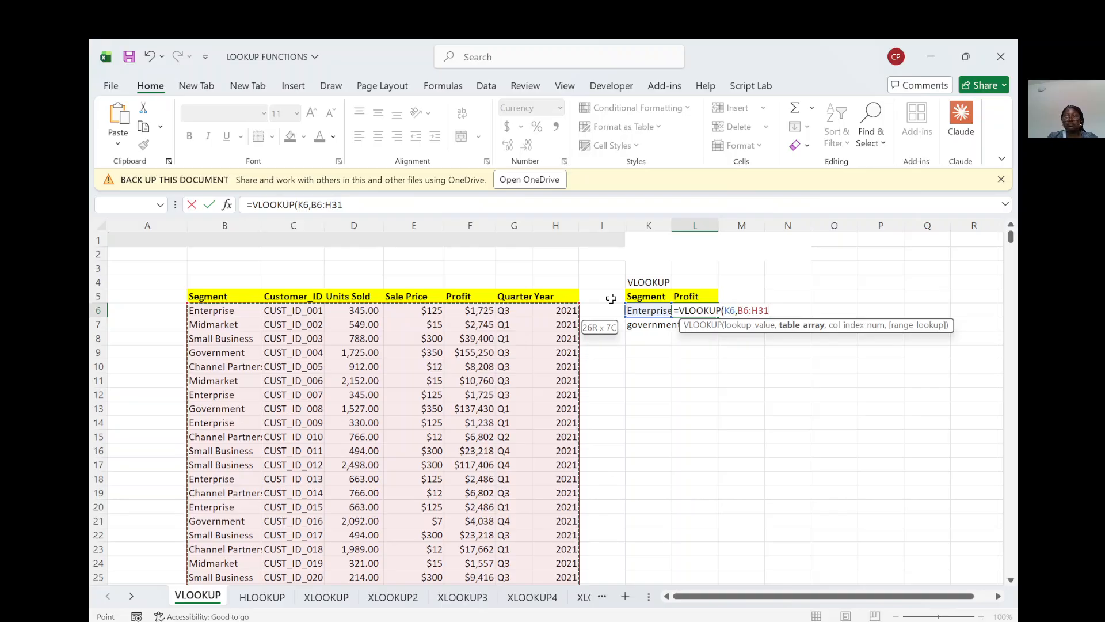
text(,)
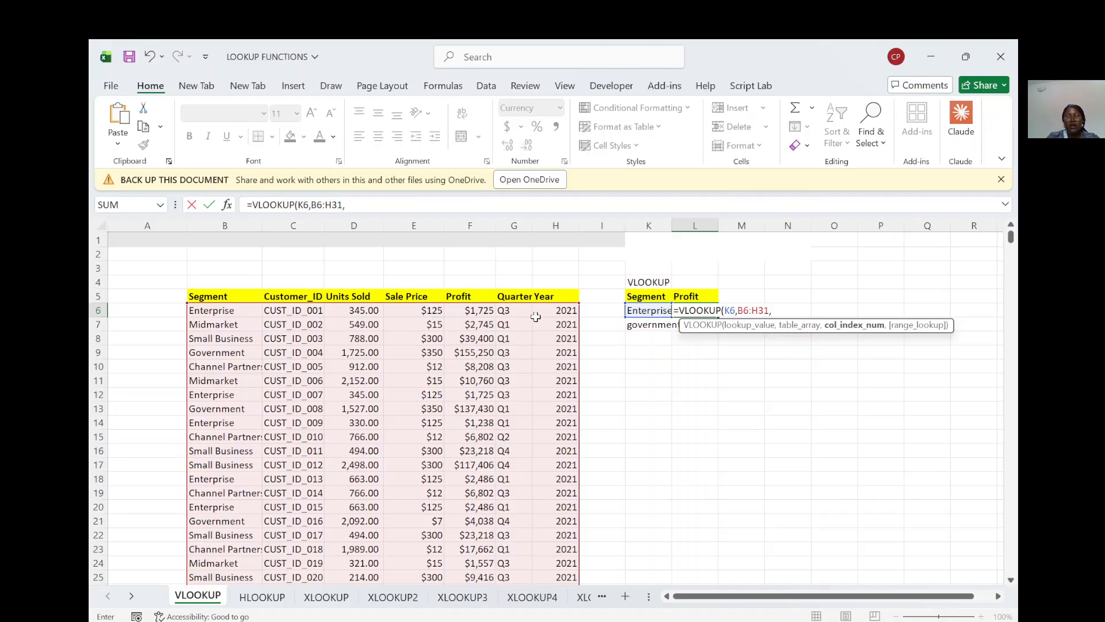
text(5,)
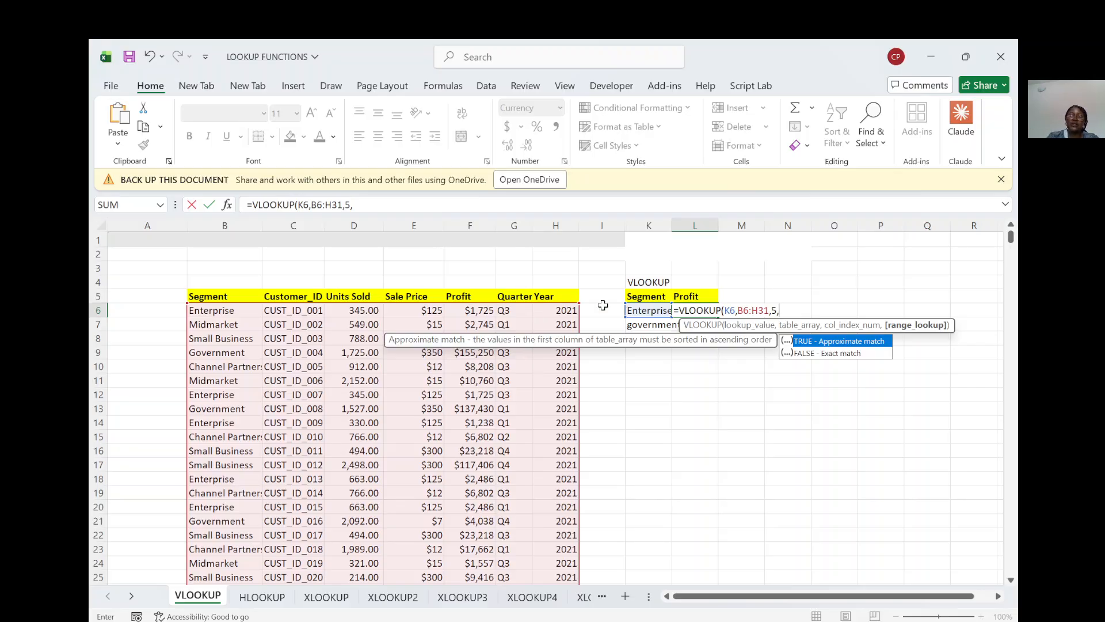
double_click(824, 352)
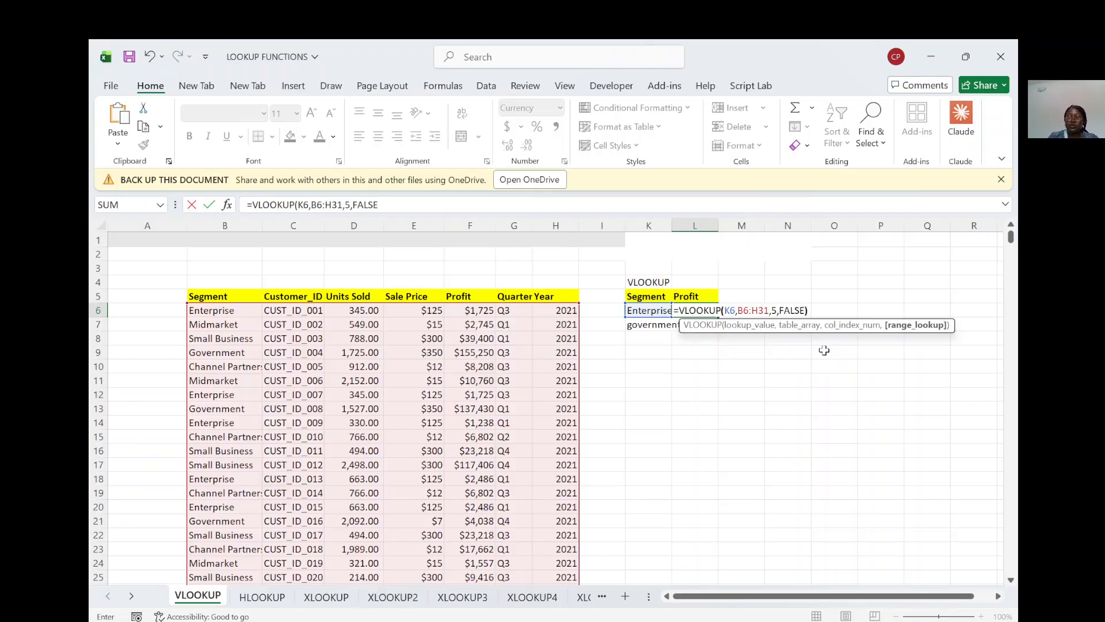
key(Return)
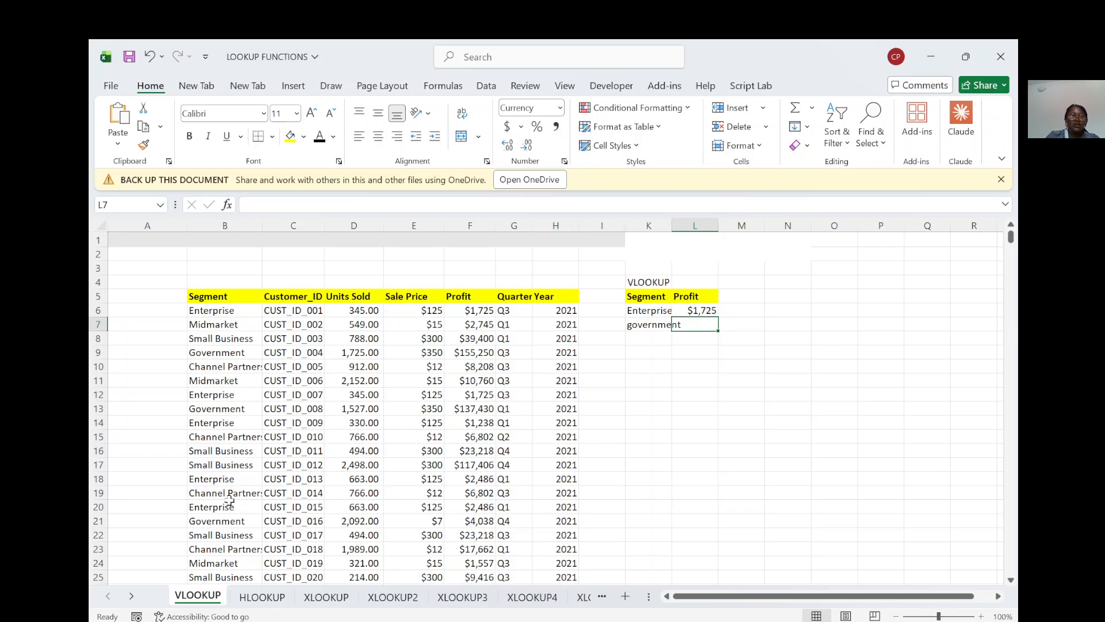
Step: Fill the VLOOKUP formula from L6 down to L7 for the government segment
scroll(246, 387, down, 4)
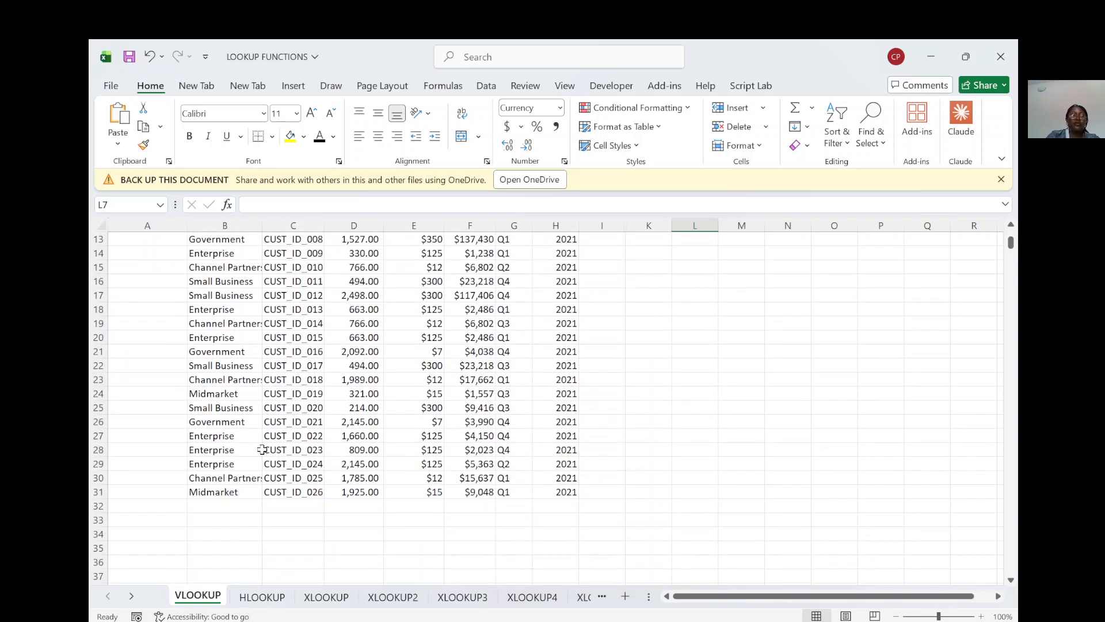
scroll(262, 450, up, 4)
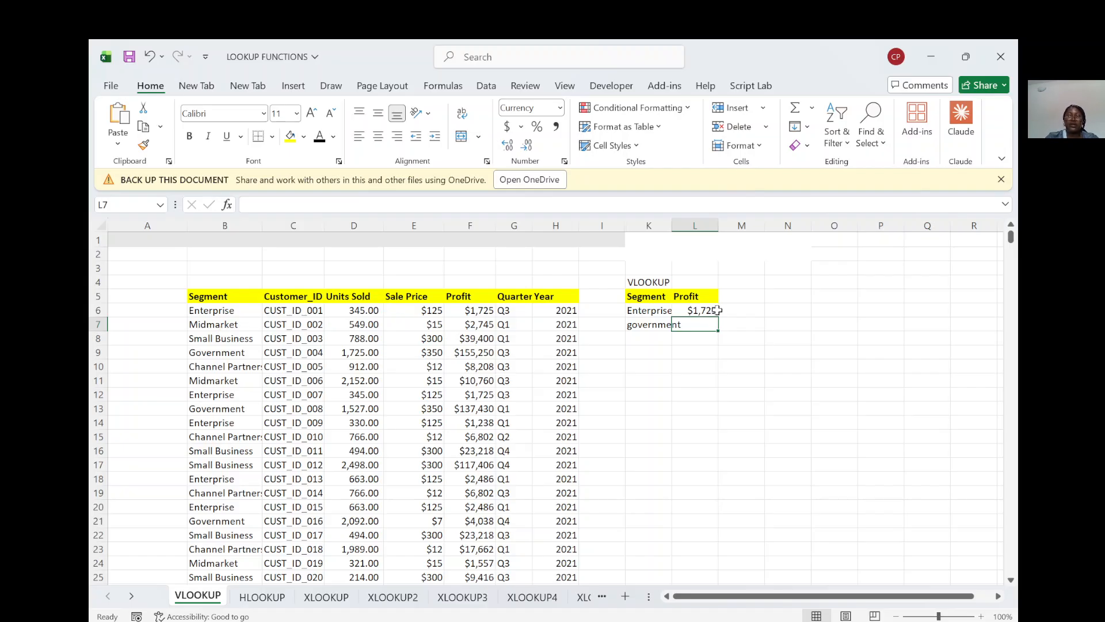
click(691, 310)
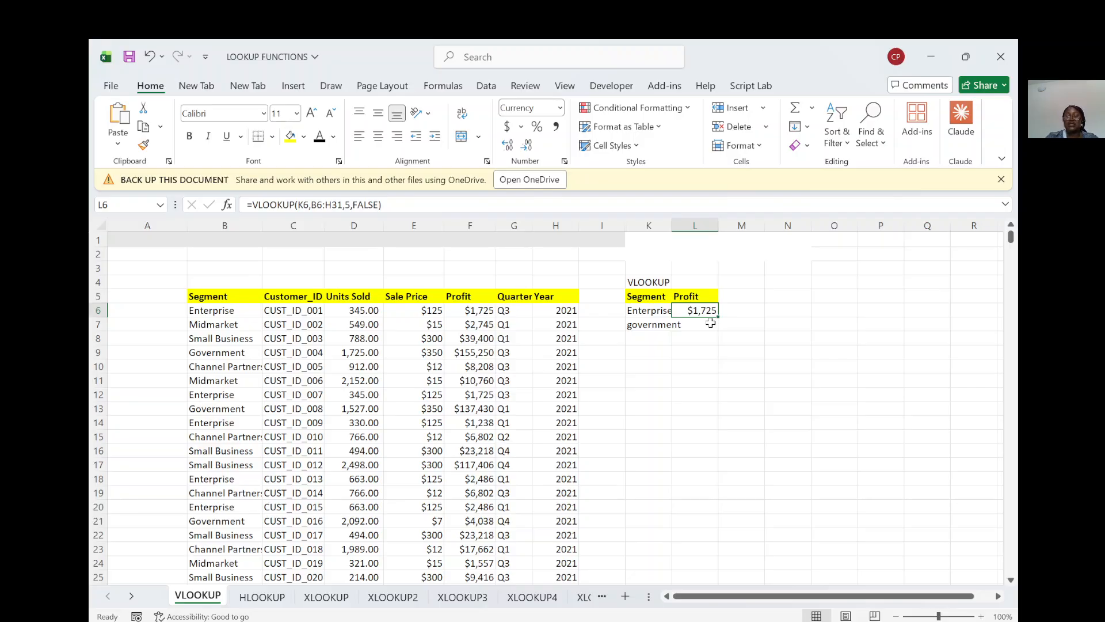
drag(720, 317, 717, 333)
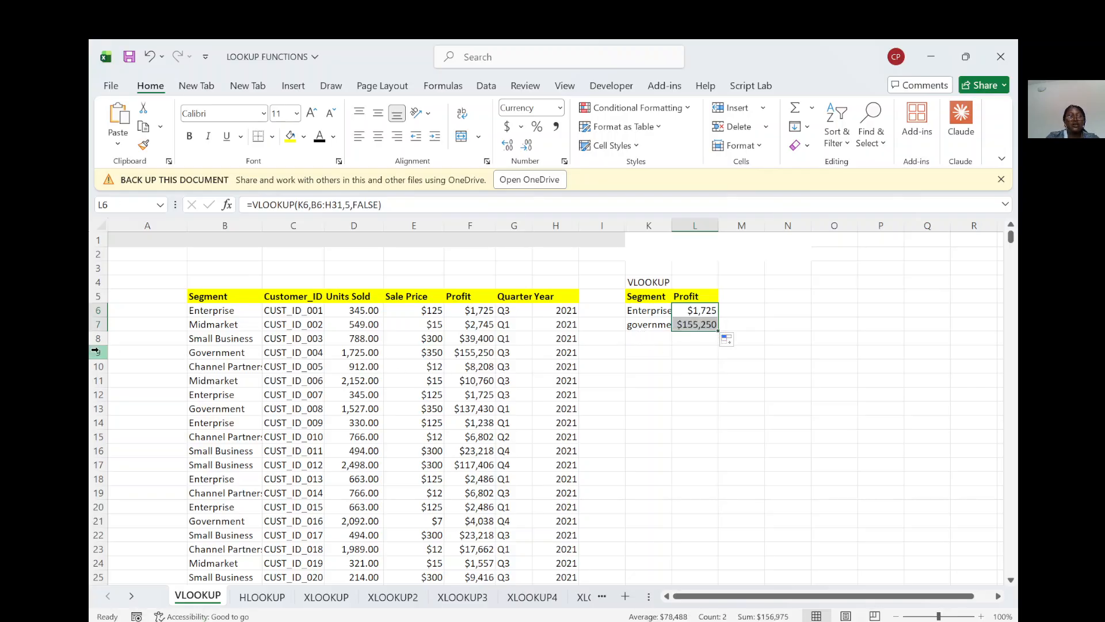
click(88, 350)
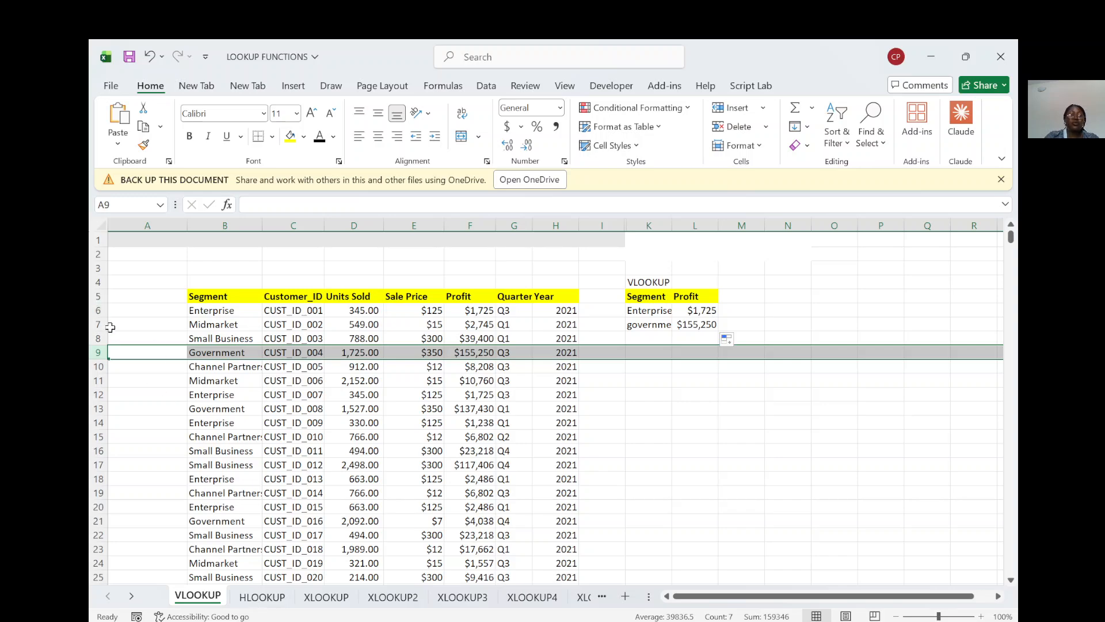
drag(110, 327, 148, 367)
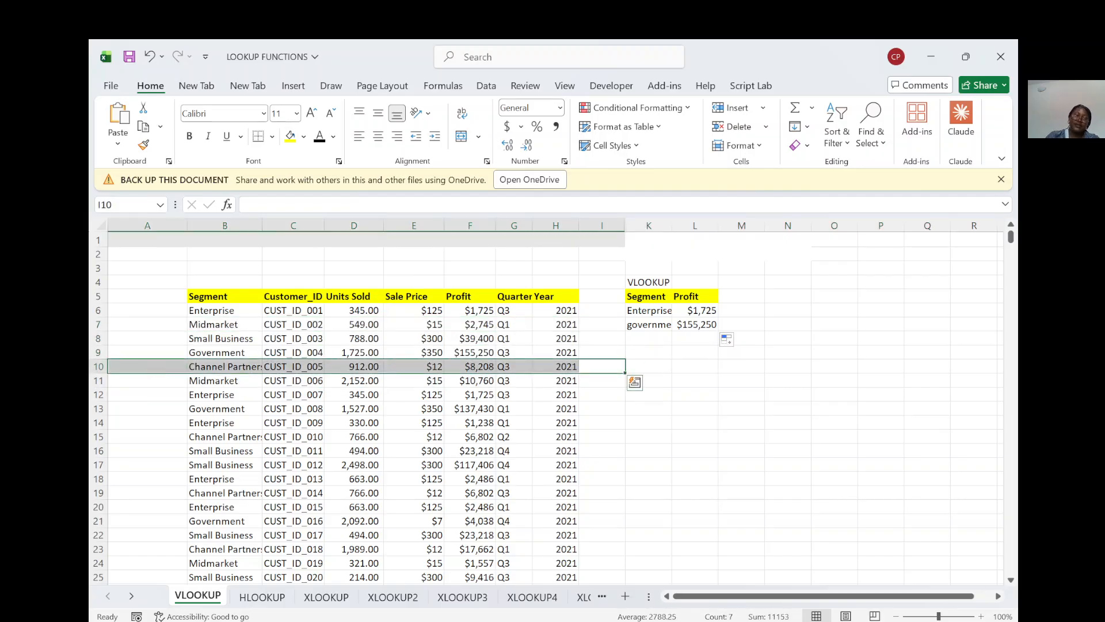
Step: Clear the existing profit results from cells B12:B14 on the HLOOKUP sheet
click(262, 597)
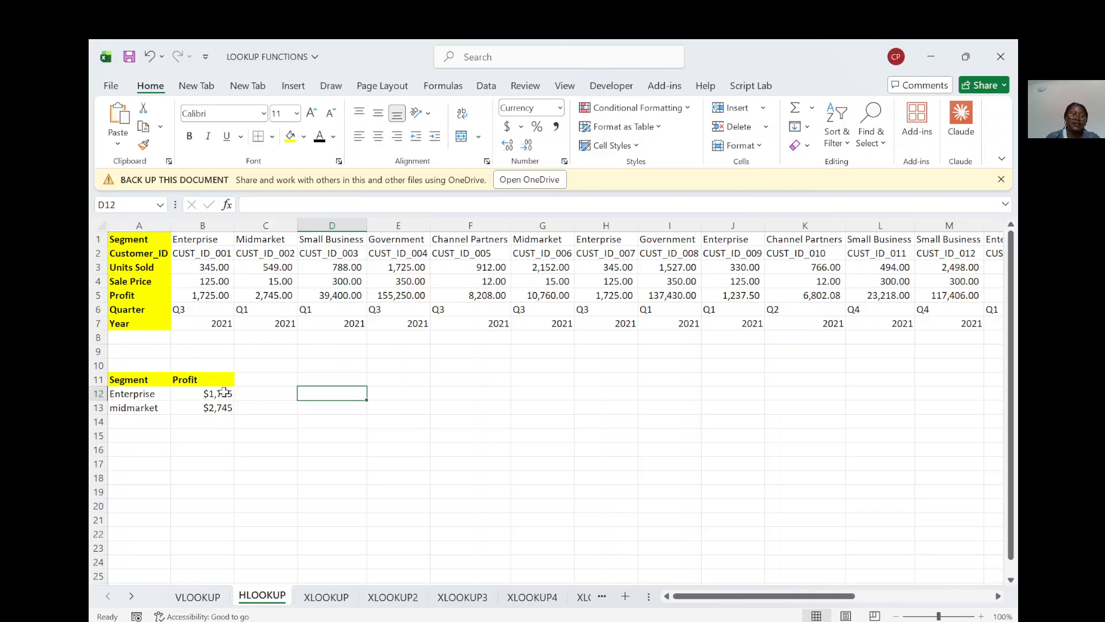
click(213, 393)
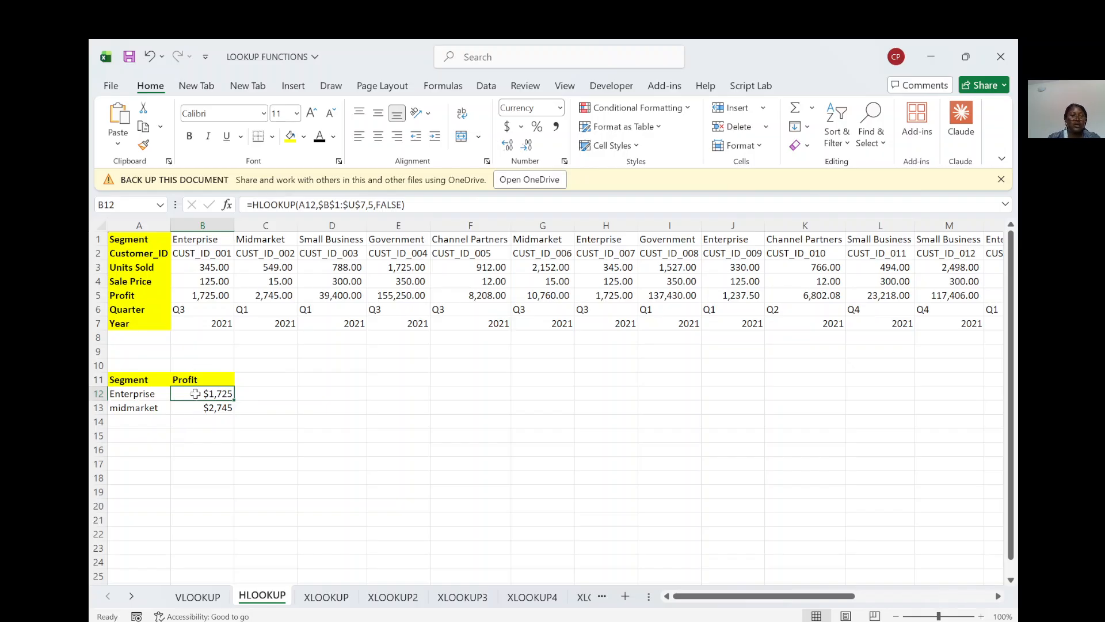
drag(196, 394, 199, 423)
key(Delete)
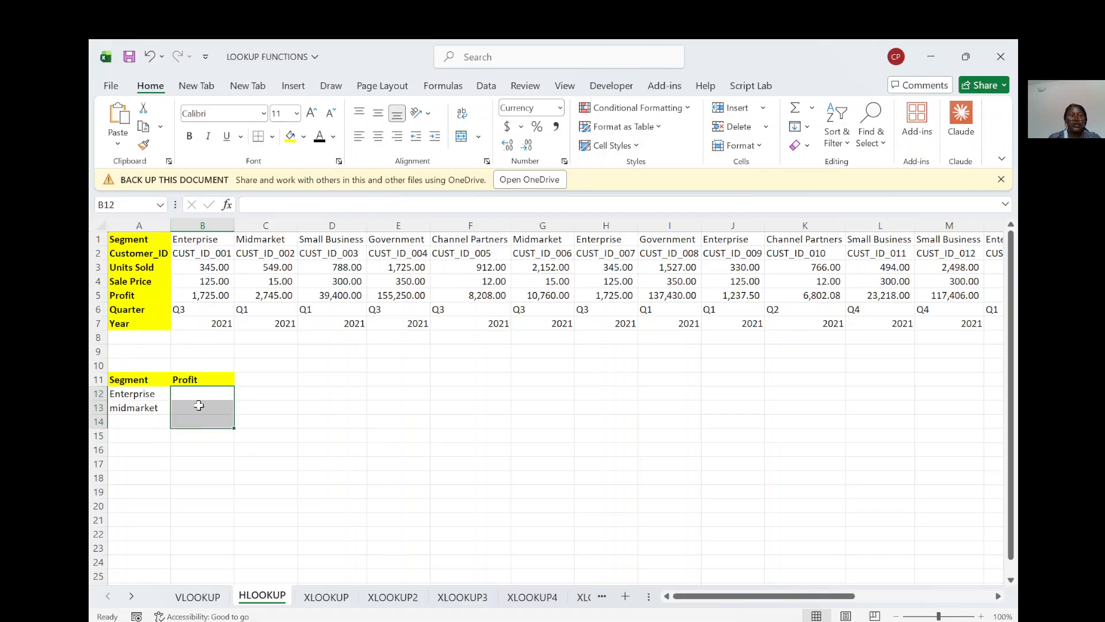
Step: Start an HLOOKUP formula in B12 with the Enterprise segment in A12 as the lookup value
click(206, 395)
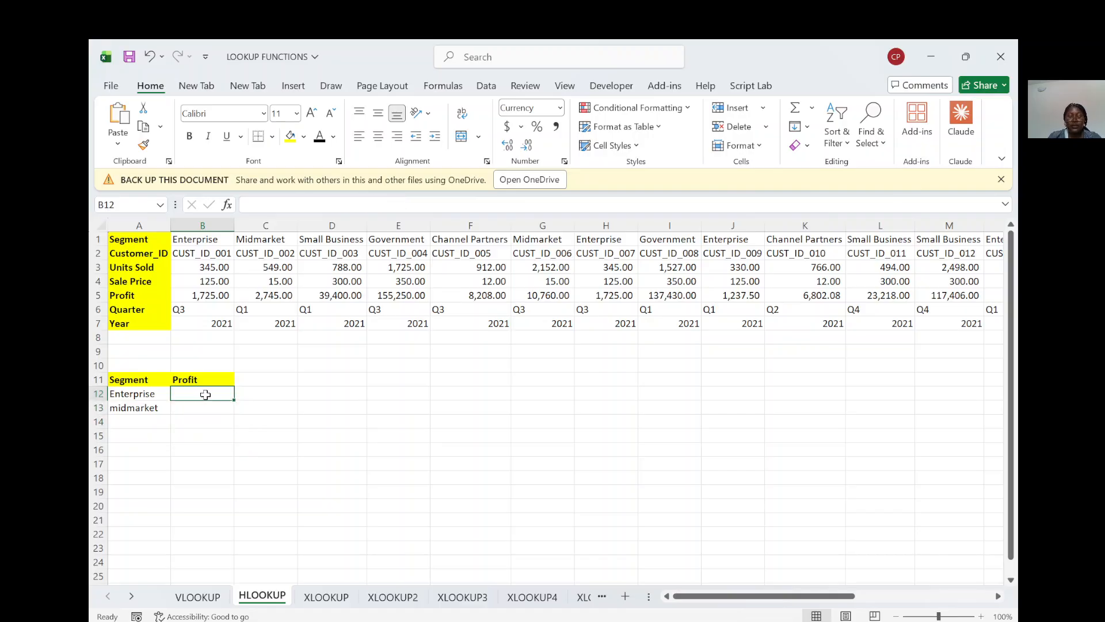
text(=h)
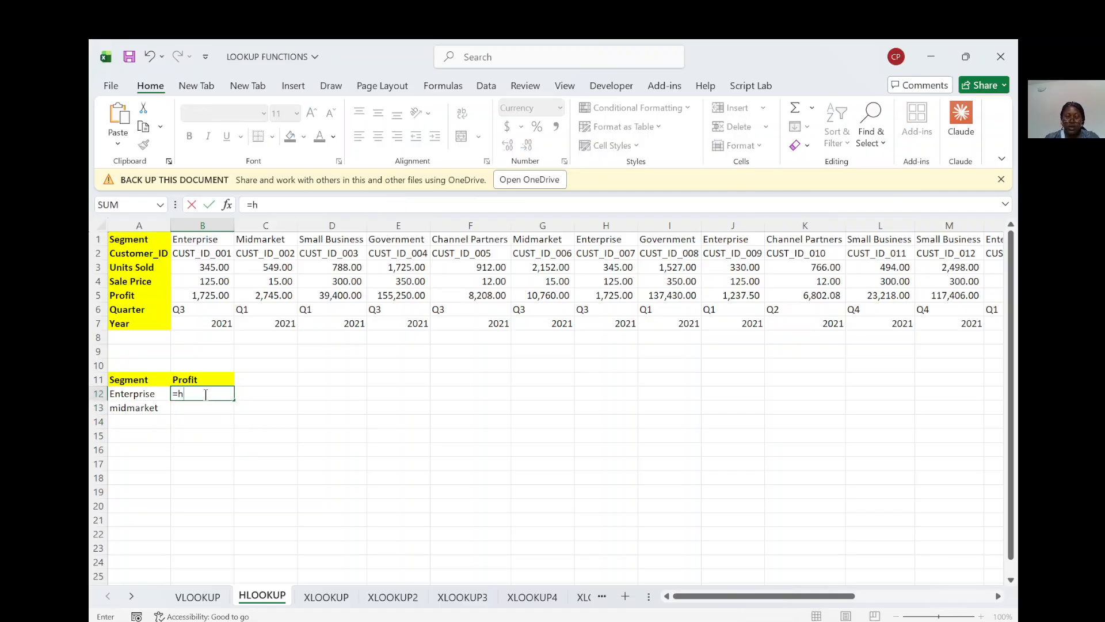
text(lookup()
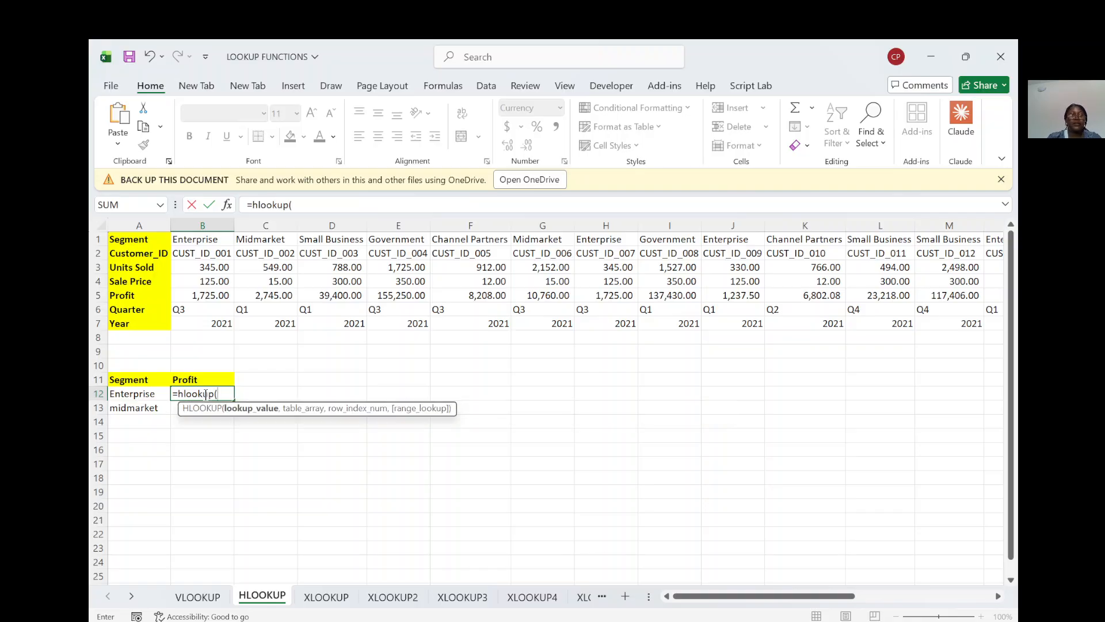
click(149, 395)
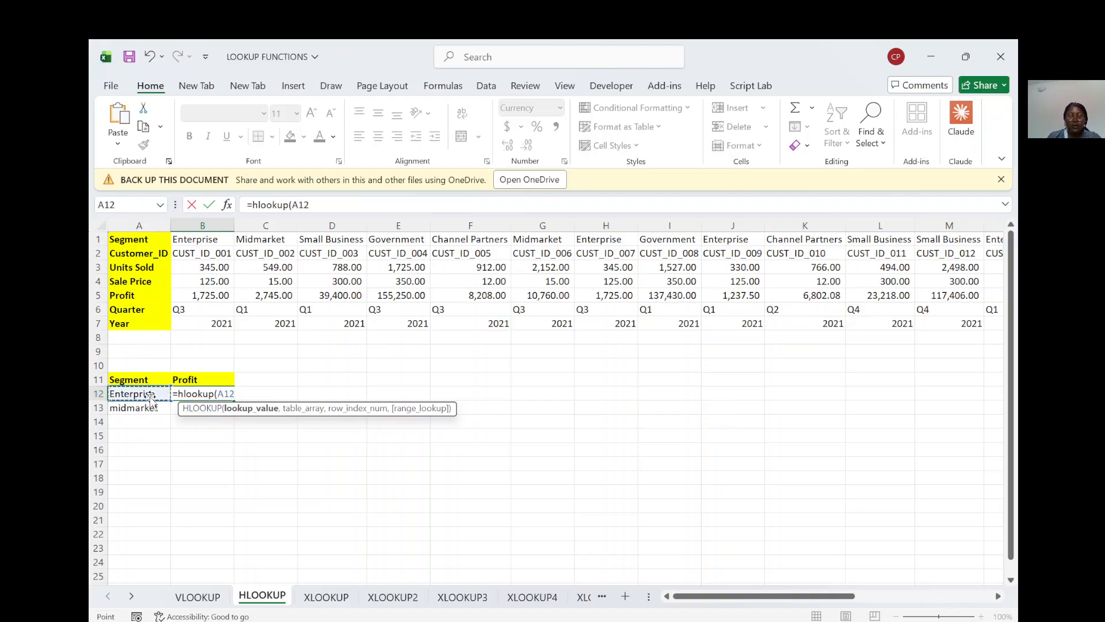
text(,)
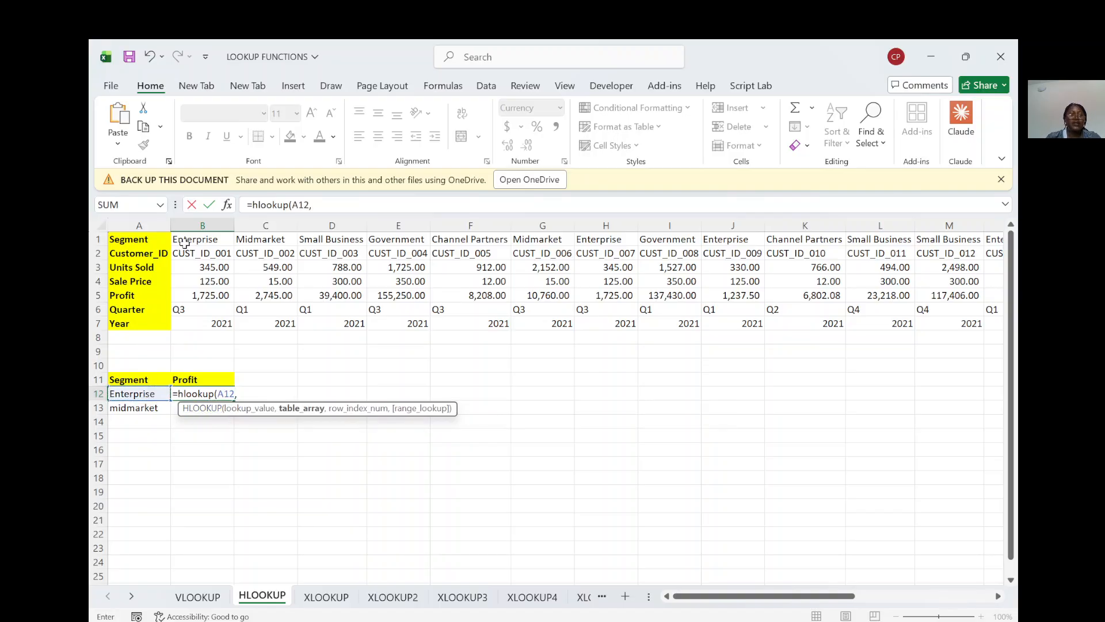
Step: Complete the HLOOKUP with table array B1:U7, row index 5 and FALSE for an exact match
drag(184, 239, 199, 323)
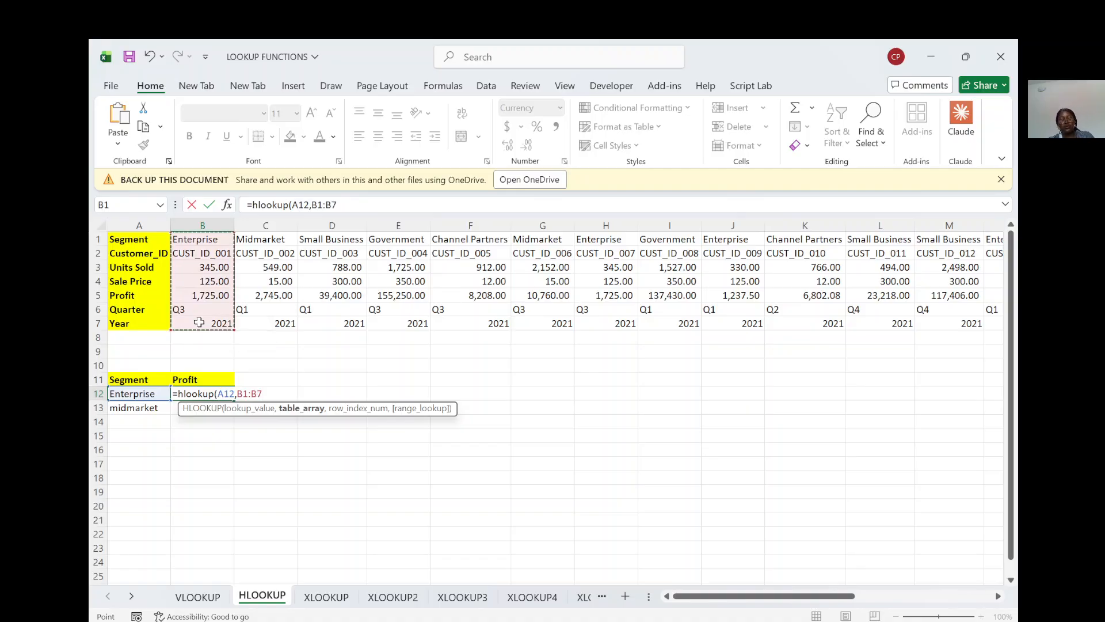
key(ctrl+shift+Right)
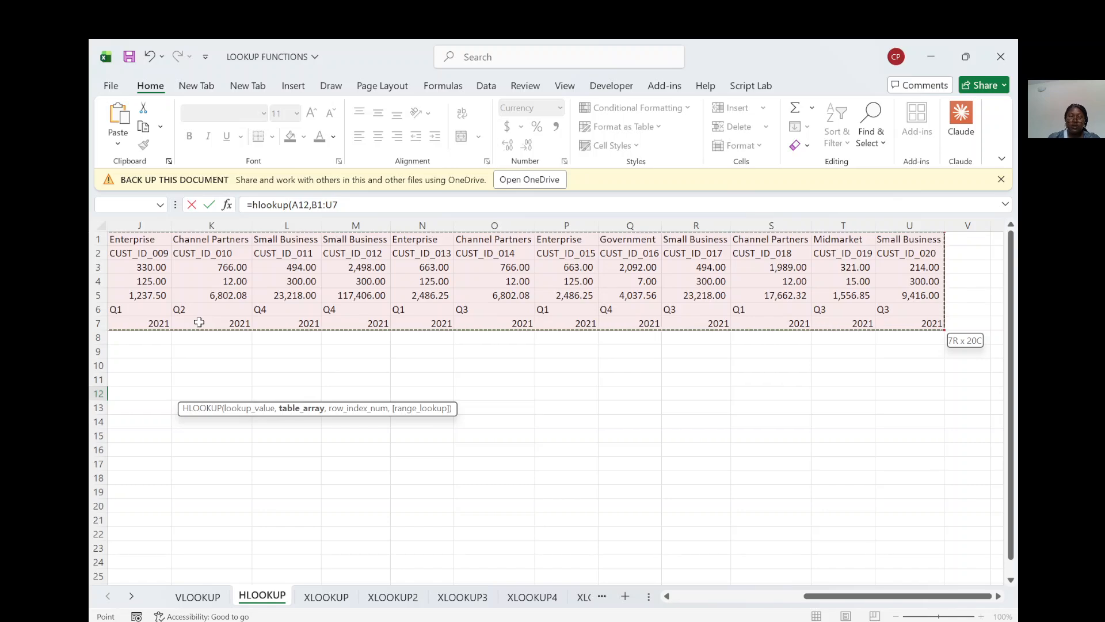
text(,)
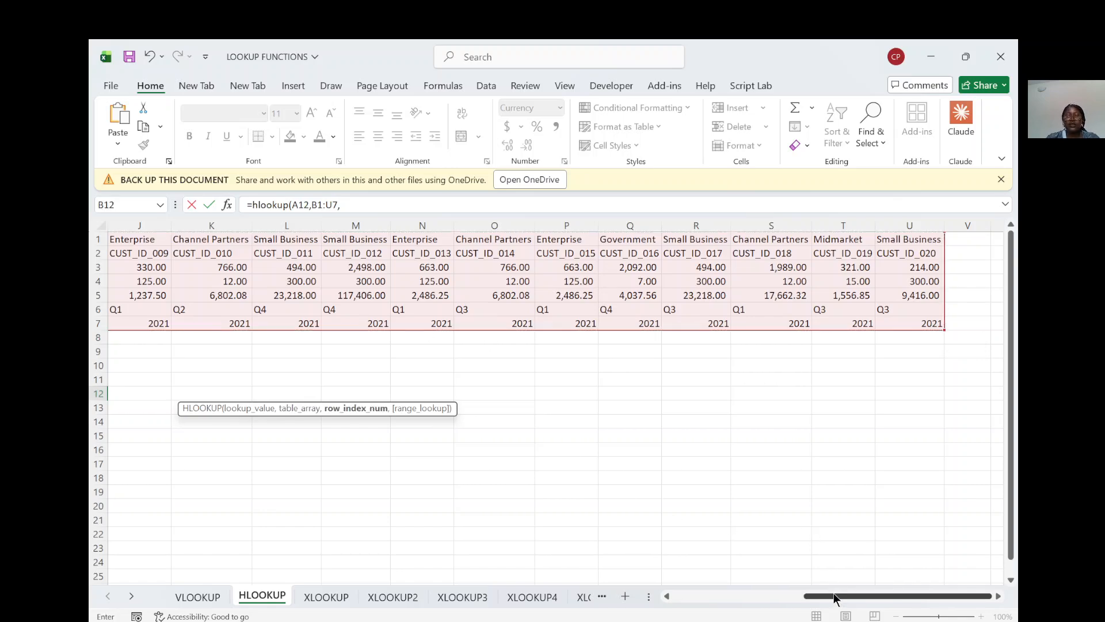
drag(834, 596, 680, 609)
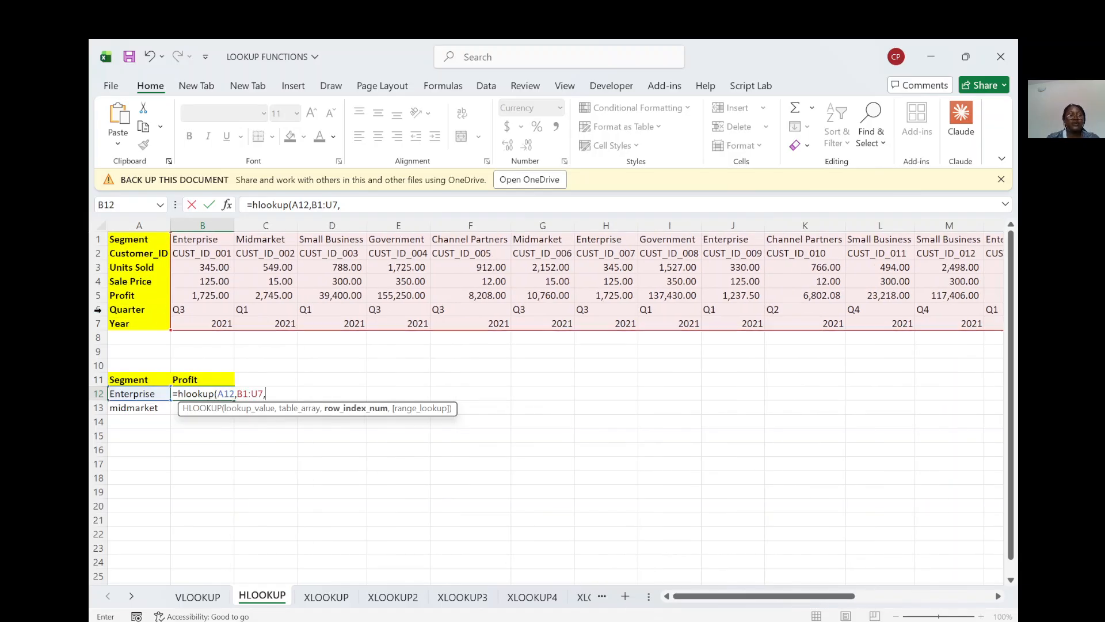
text(5,)
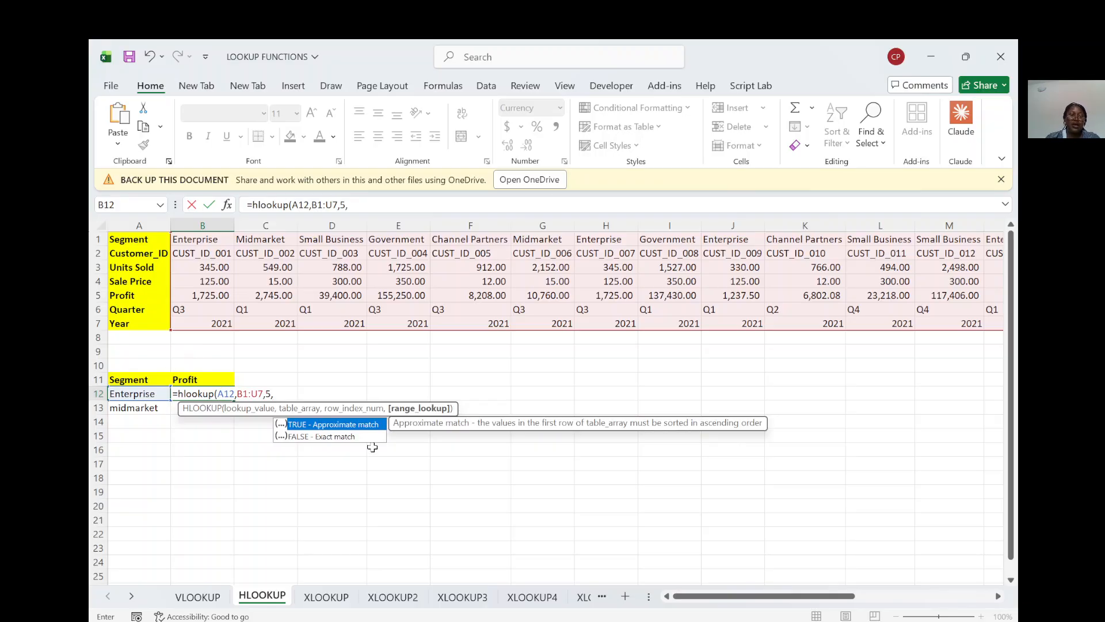
double_click(341, 436)
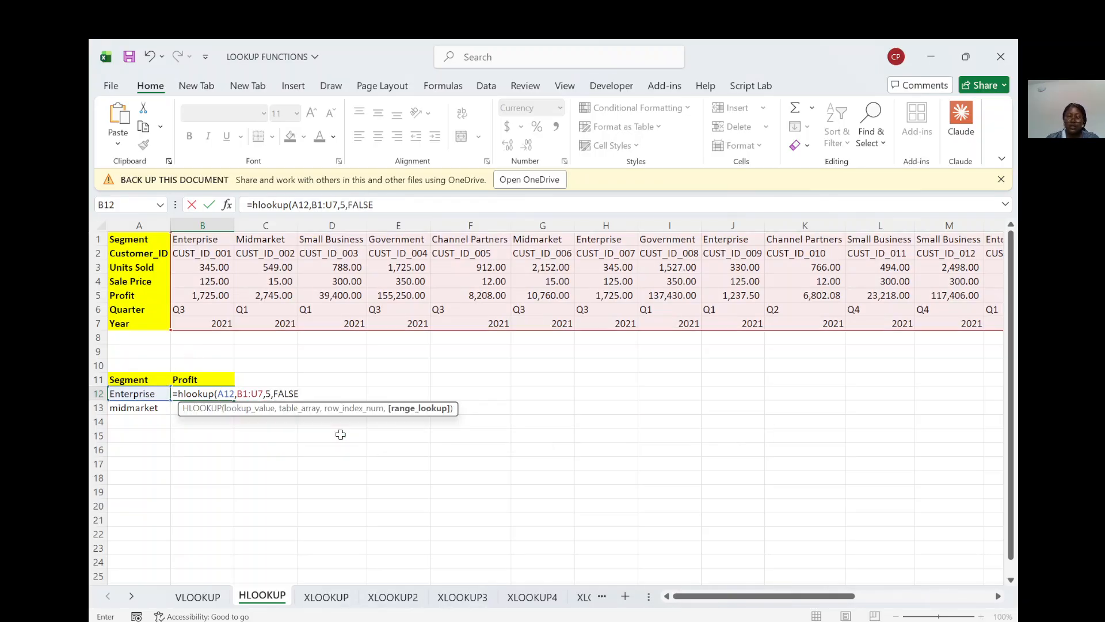
text())
key(Return)
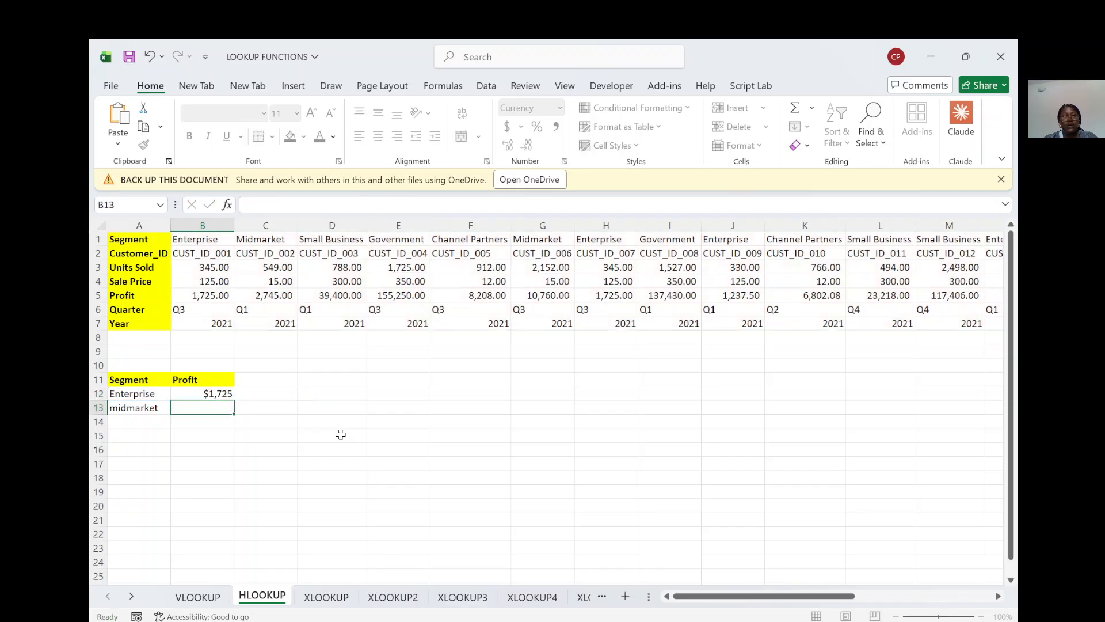
Step: Add government as a third lookup segment in cell A14, below midmarket
click(122, 417)
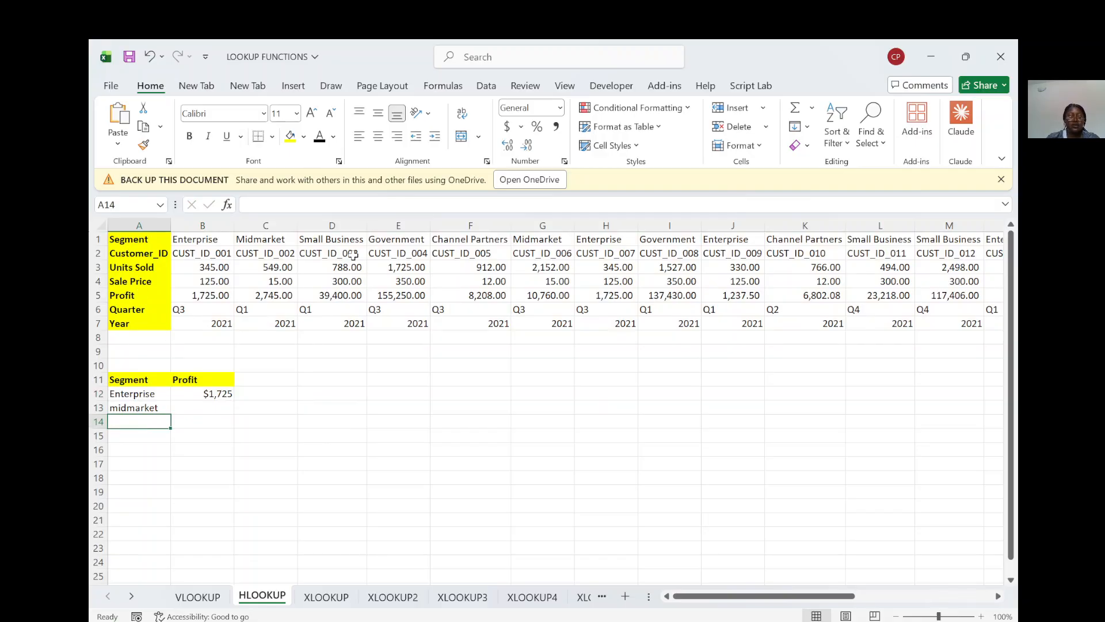
text(s)
text(ve)
text(rnment)
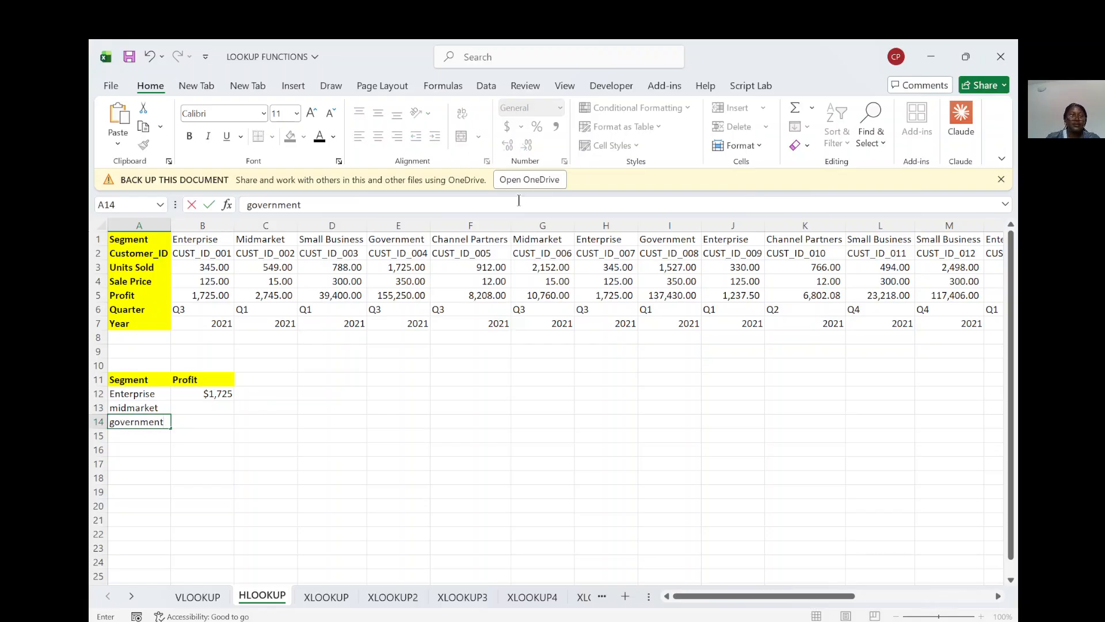
click(210, 394)
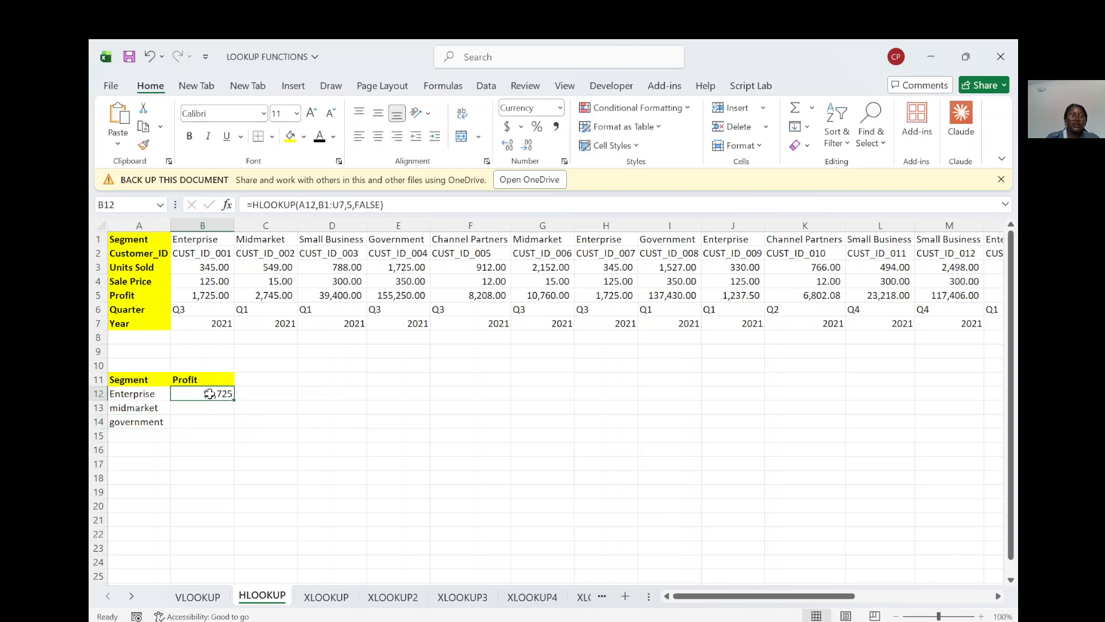
Step: Apply the Currency number format to the whole of row 14
click(89, 422)
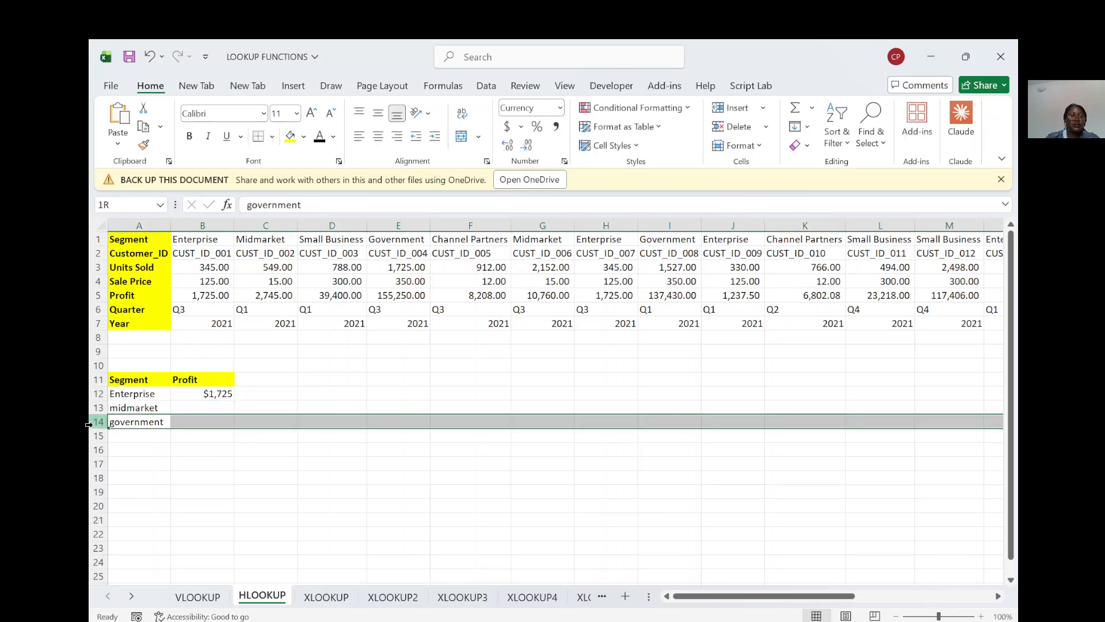
click(558, 107)
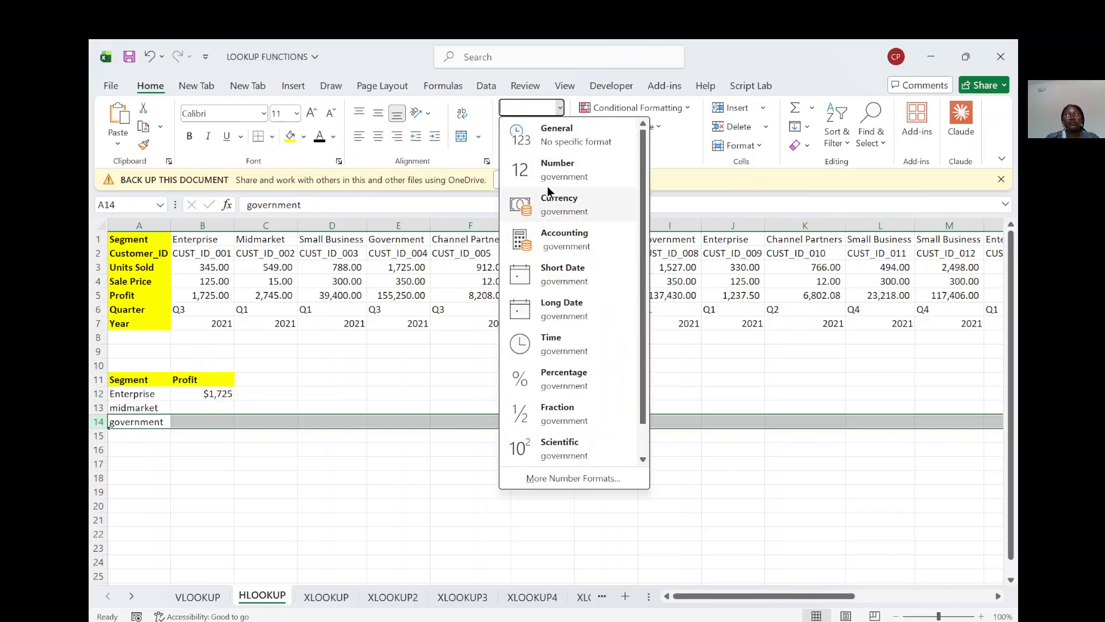
click(547, 202)
click(203, 477)
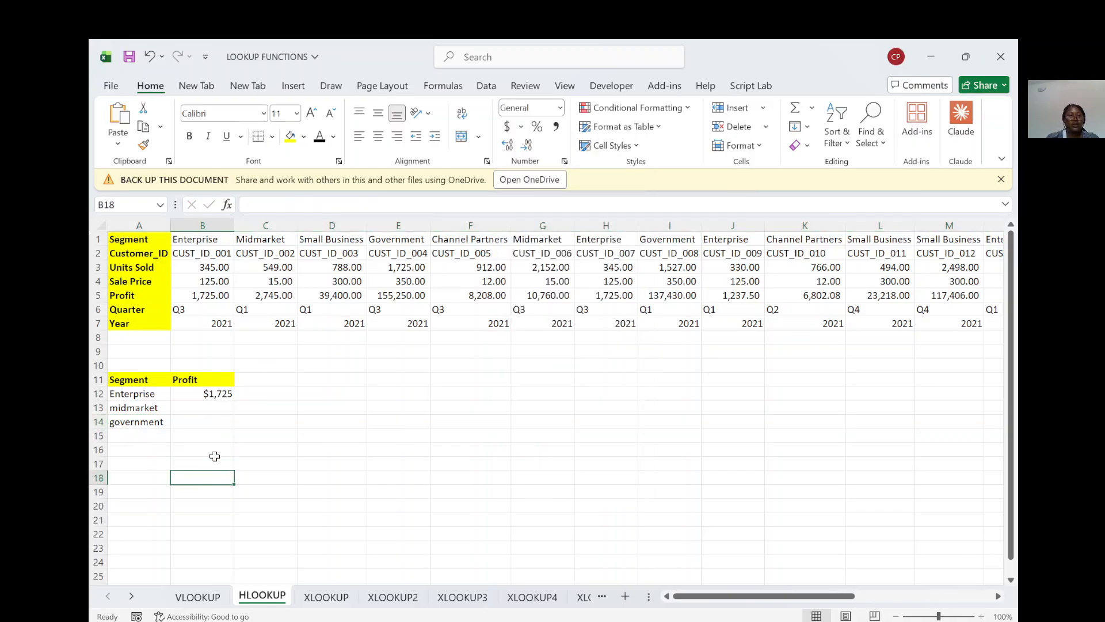
Step: Try to fill the HLOOKUP formula from B12 down to B14 with its relative table array
click(218, 395)
drag(233, 402, 227, 431)
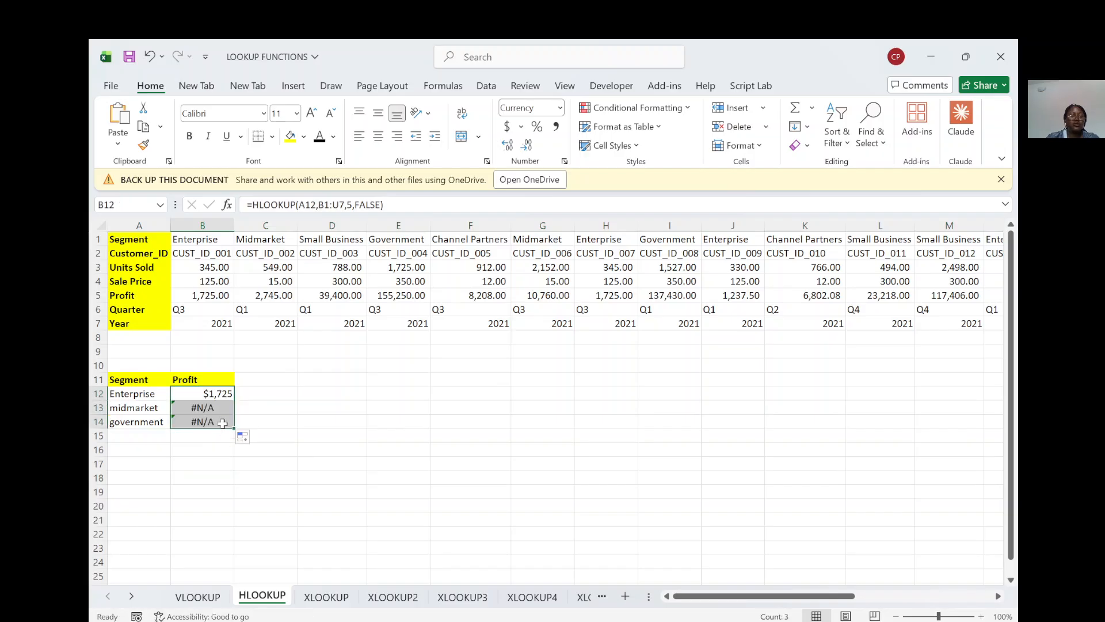
click(209, 406)
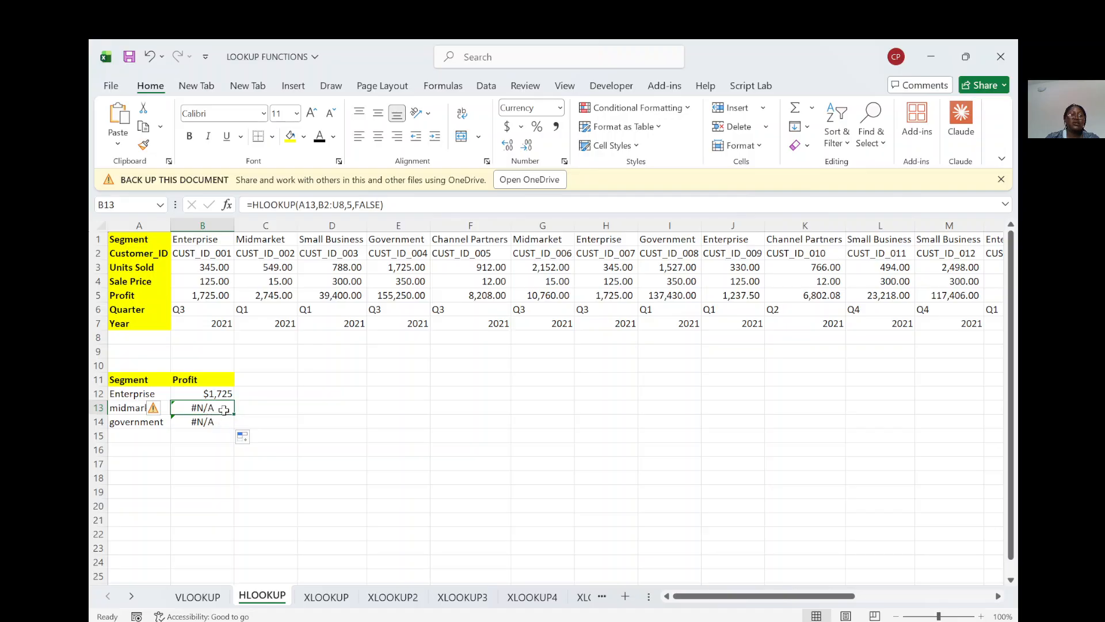
Step: Compare the table array references of the HLOOKUP formulas in B12 and B13
click(195, 394)
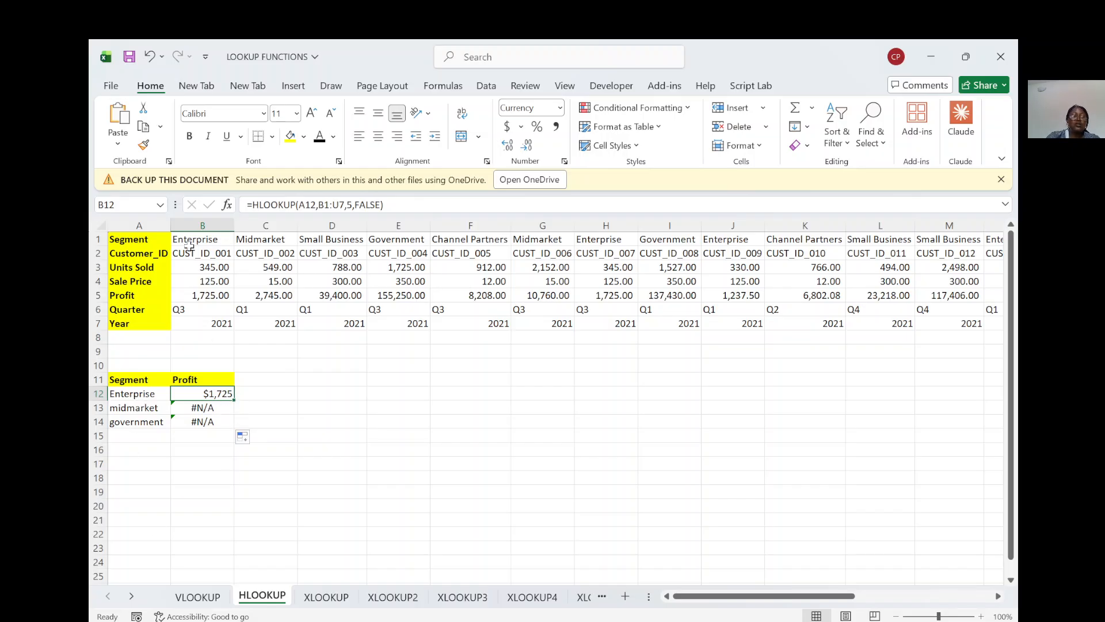
click(207, 392)
double_click(207, 392)
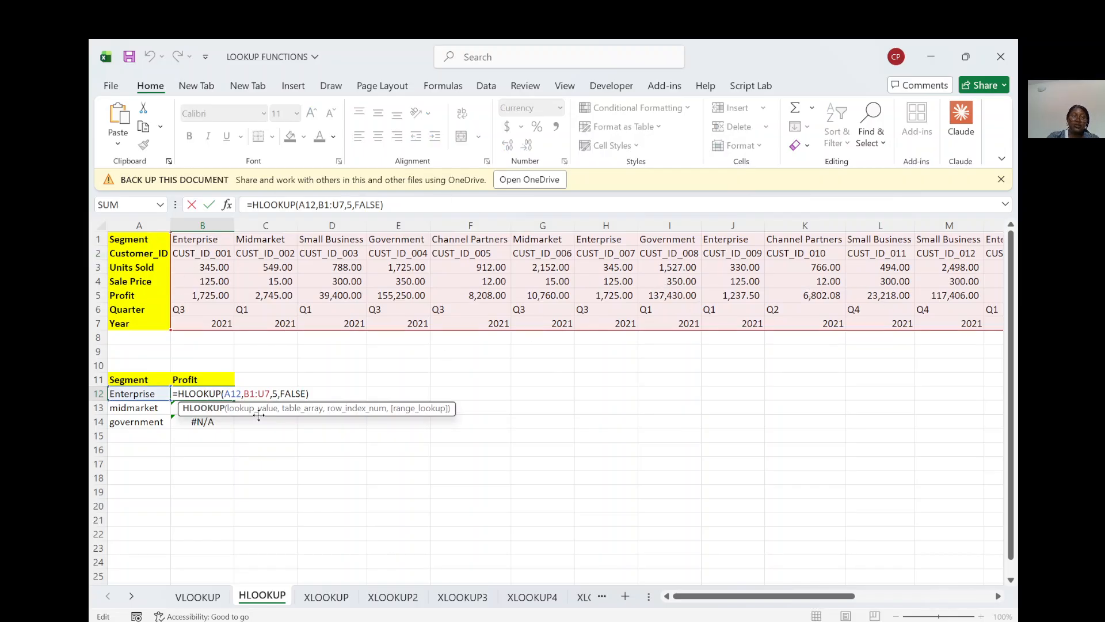
key(Return)
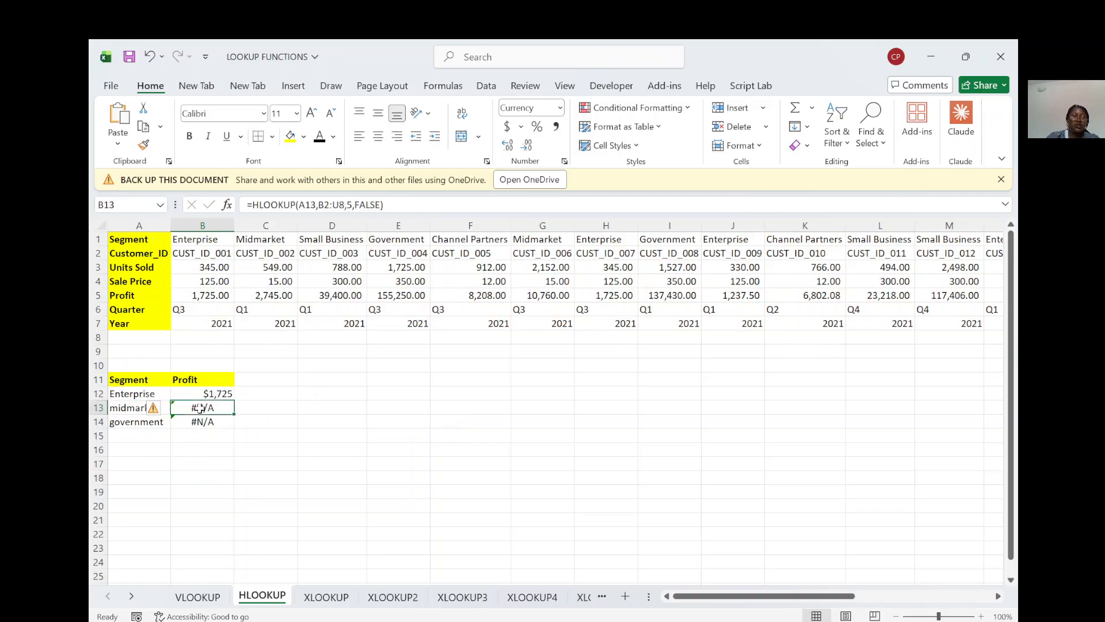
double_click(199, 408)
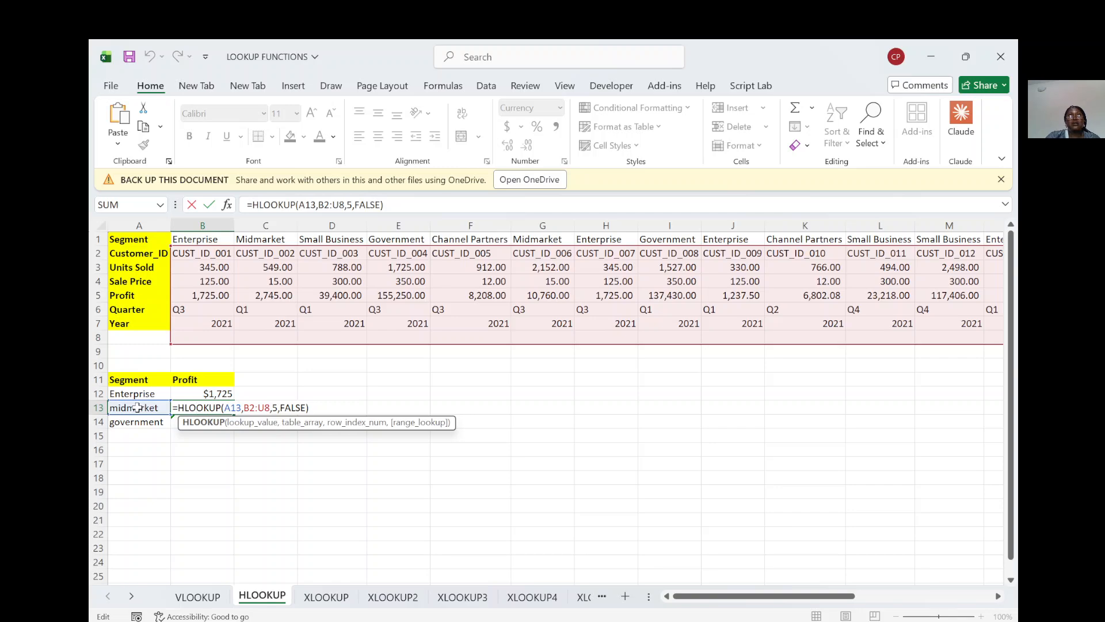
click(224, 394)
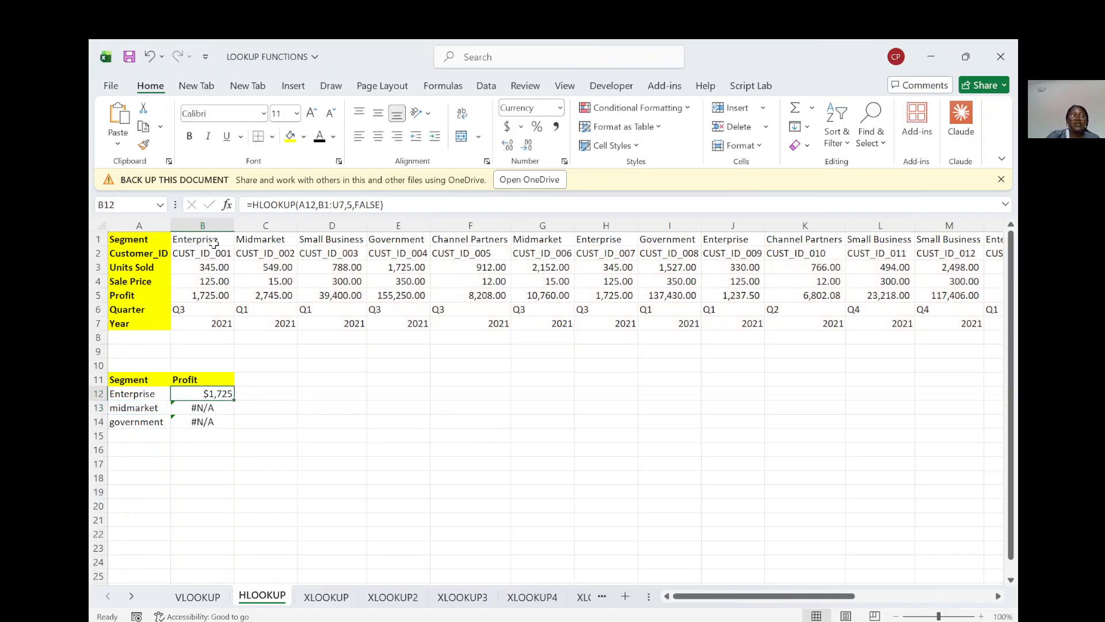
Step: Make the HLOOKUP table array in B12 absolute as $B$1:$U$7 and fill the formula down to B14
double_click(220, 394)
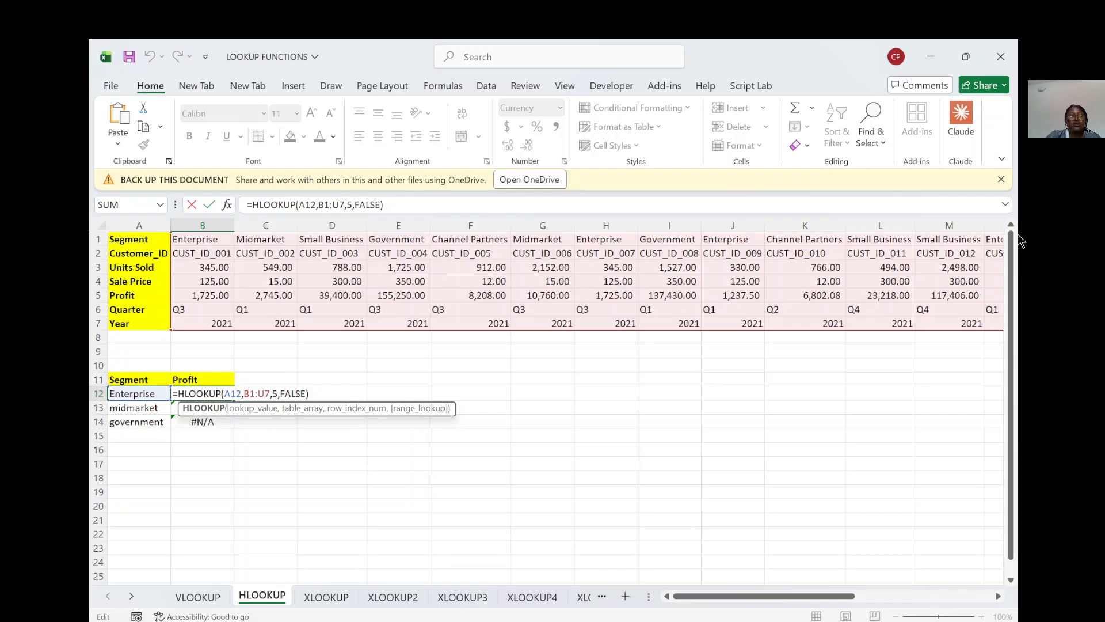
click(320, 208)
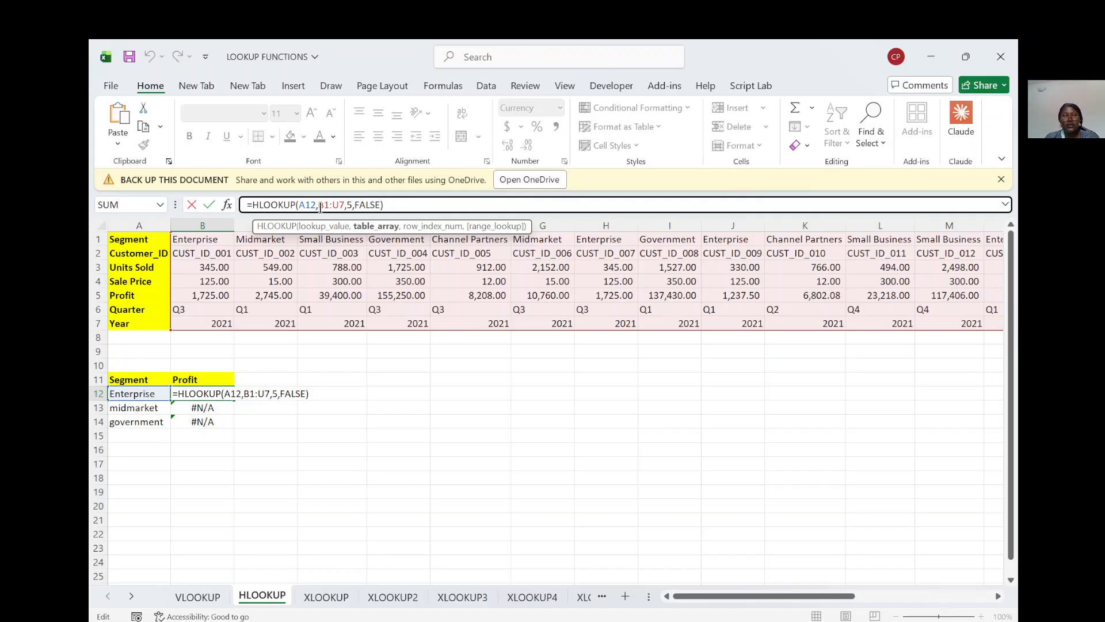
text($B)
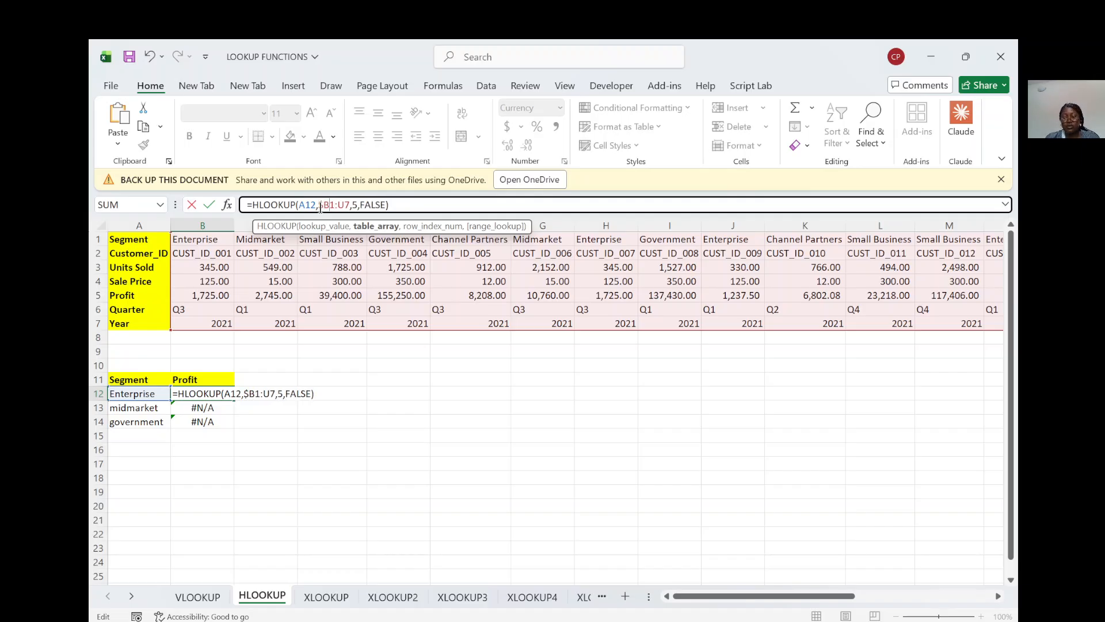
text($)
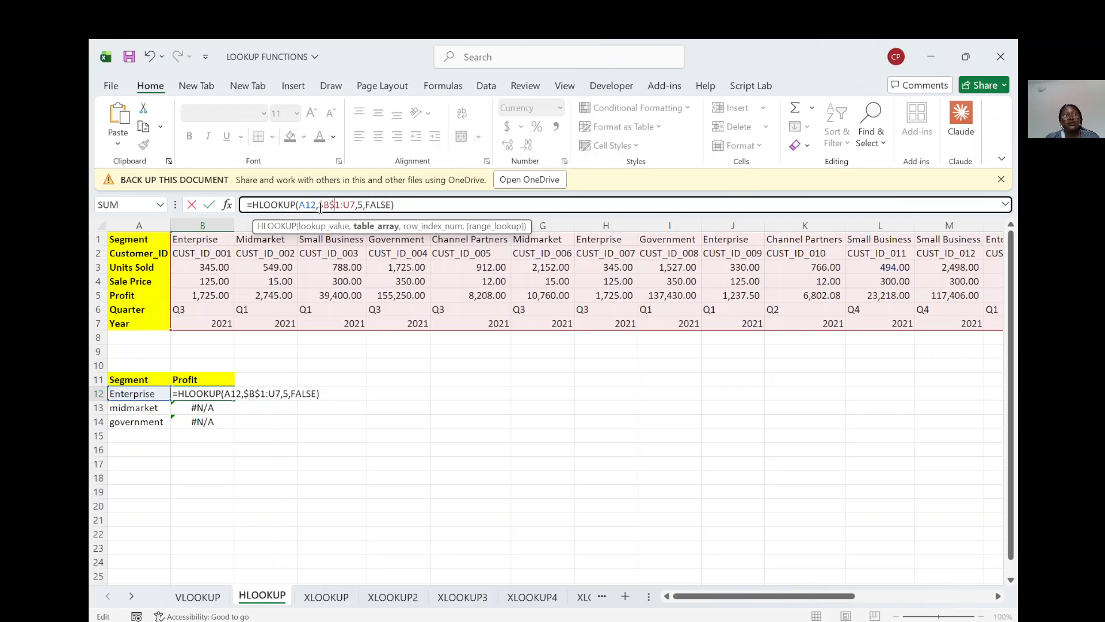
key(Right)
key(Right)
text($B)
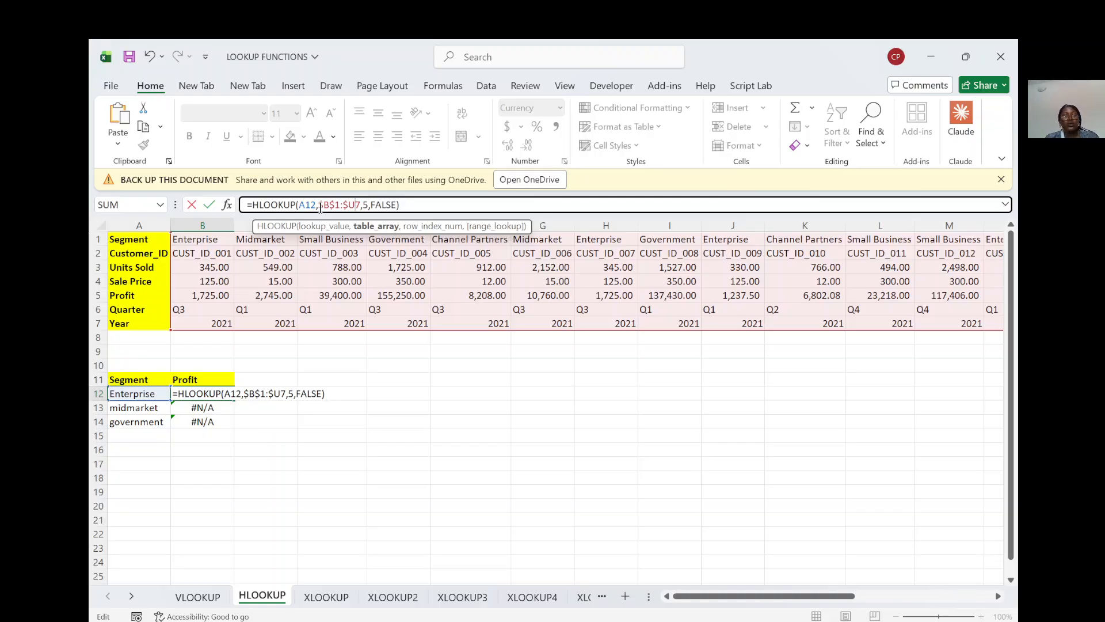
text($)
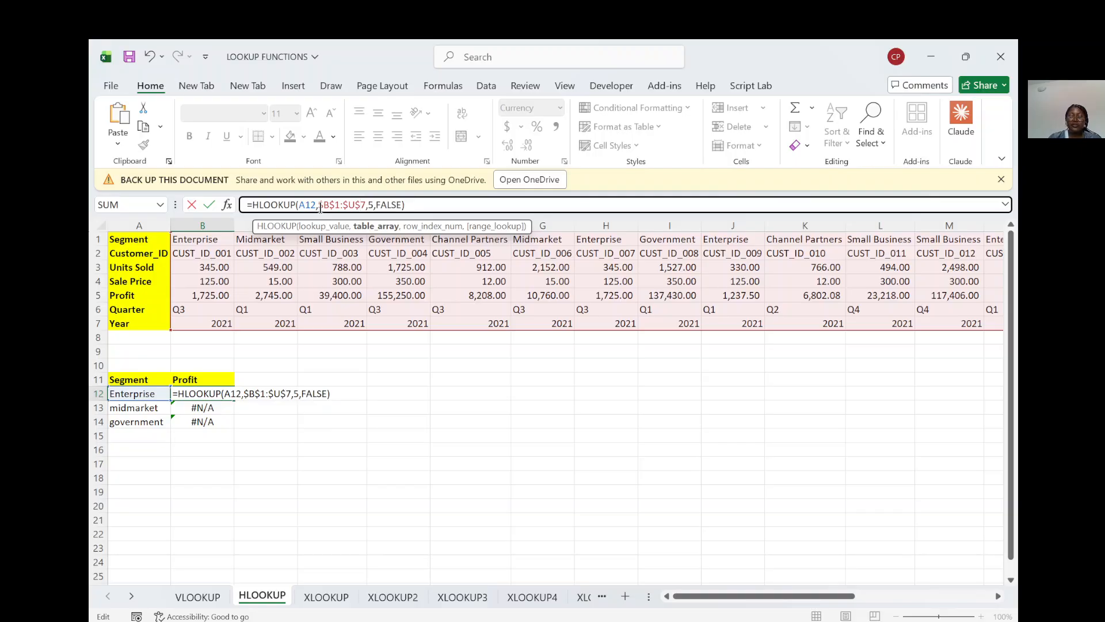
key(Return)
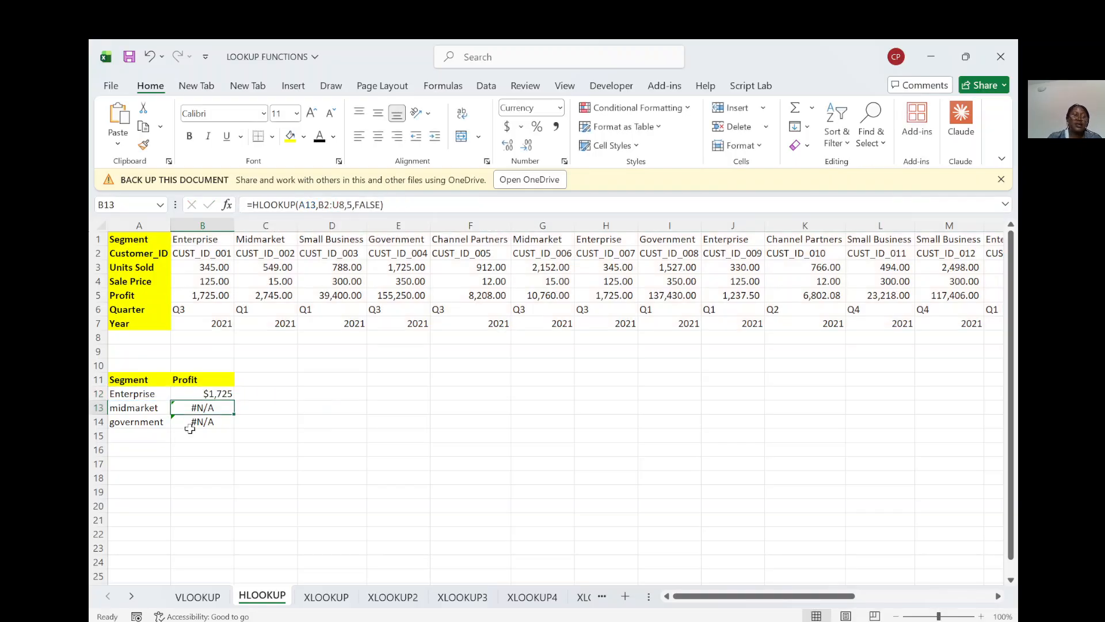
click(214, 393)
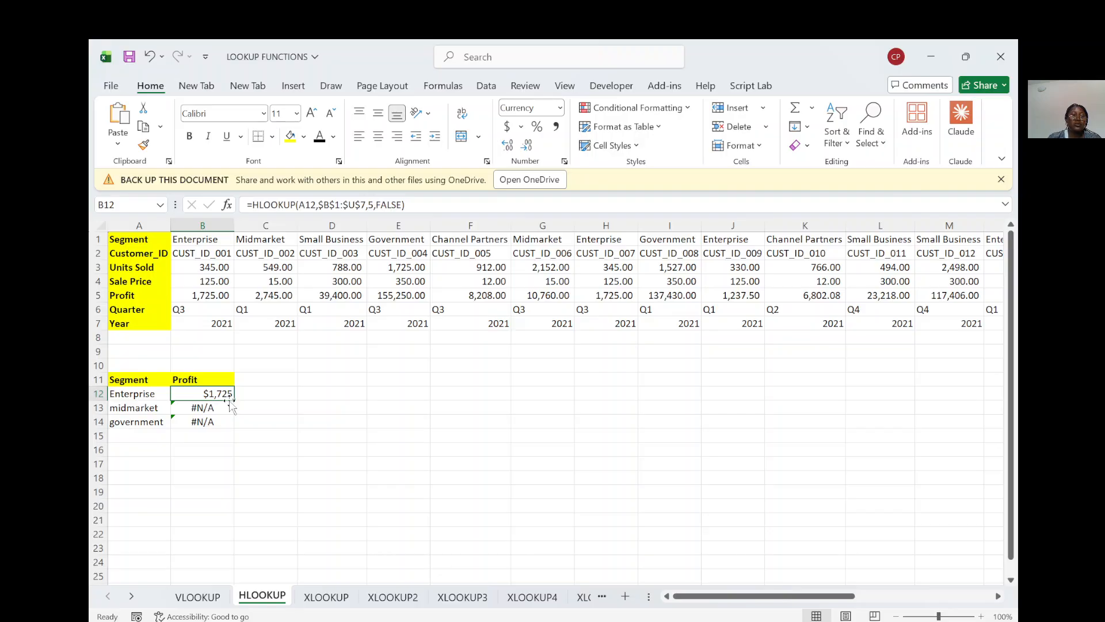
drag(235, 401, 234, 430)
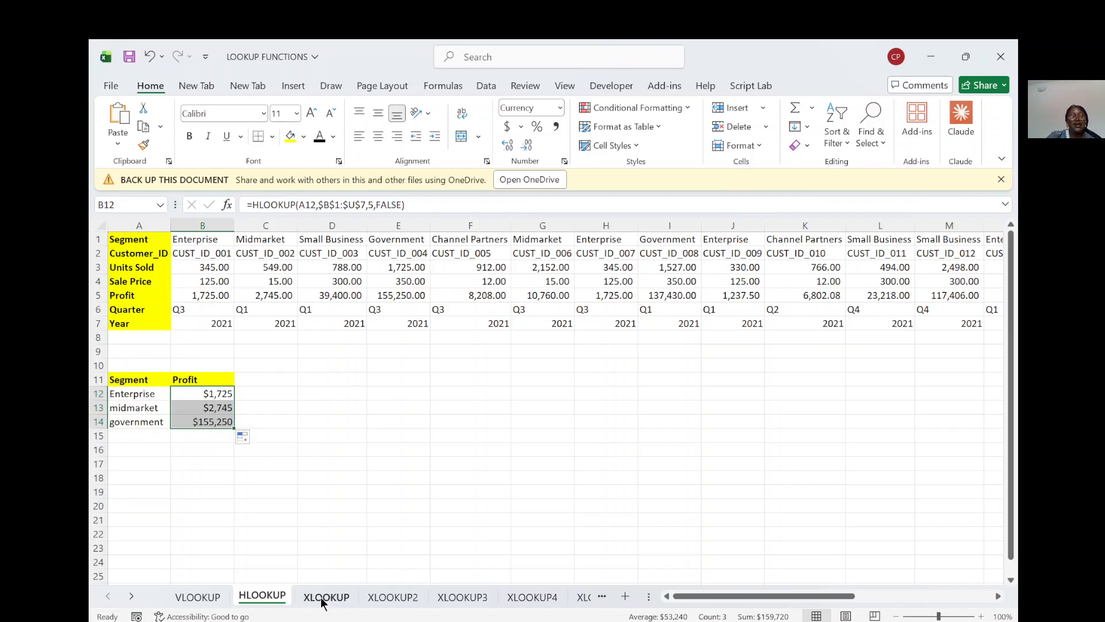
Step: Open the XLOOKUP3 sheet to examine the limitations of VLOOKUP against XLOOKUP
click(460, 599)
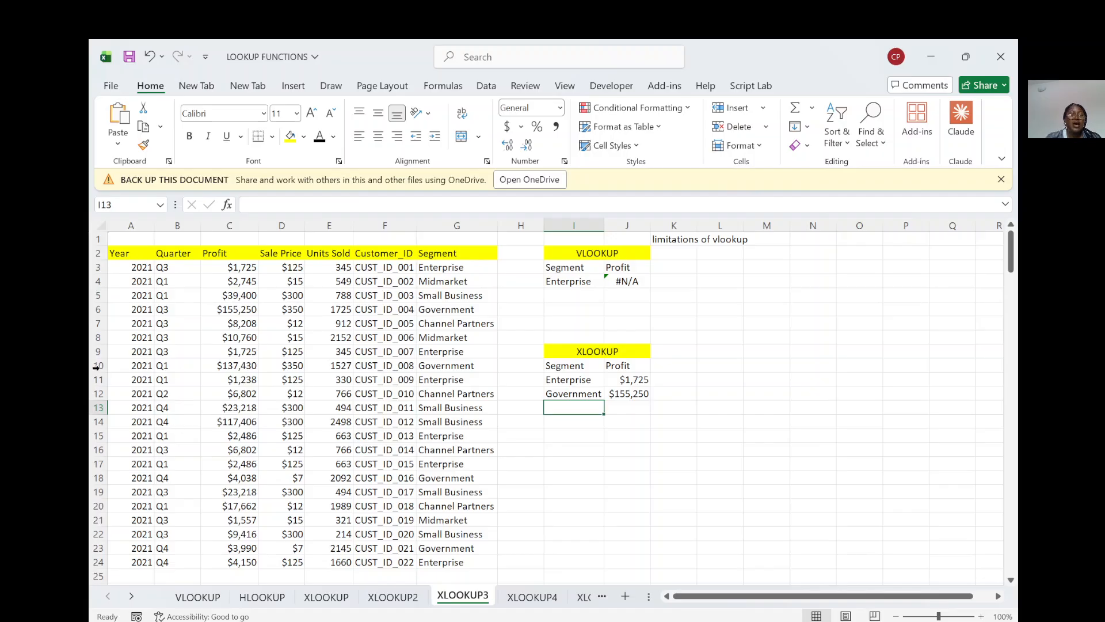
Step: Compare the table's column order on the VLOOKUP sheet with the one on the XLOOKUP3 sheet
click(184, 597)
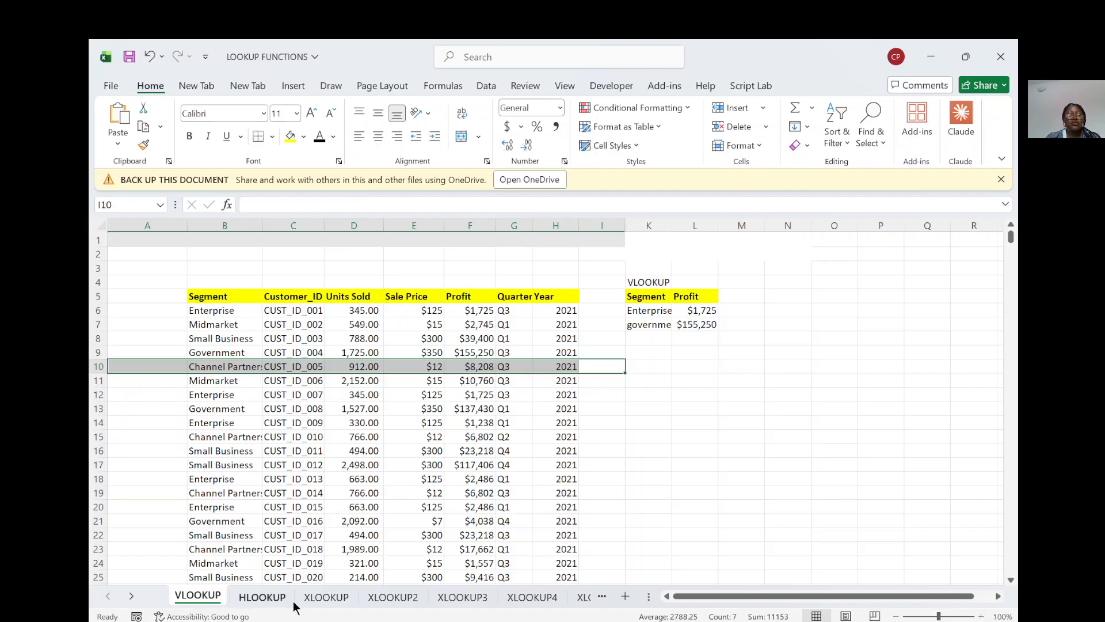
click(462, 597)
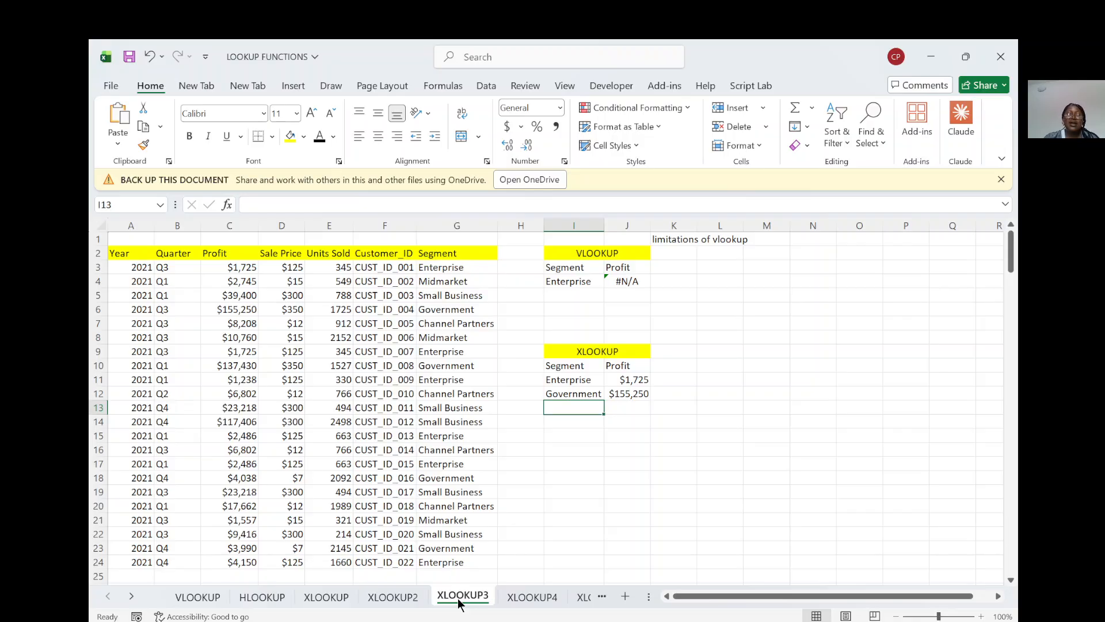
Step: Start a new VLOOKUP formula in J4 with the Enterprise segment in I4 as the lookup value
click(631, 282)
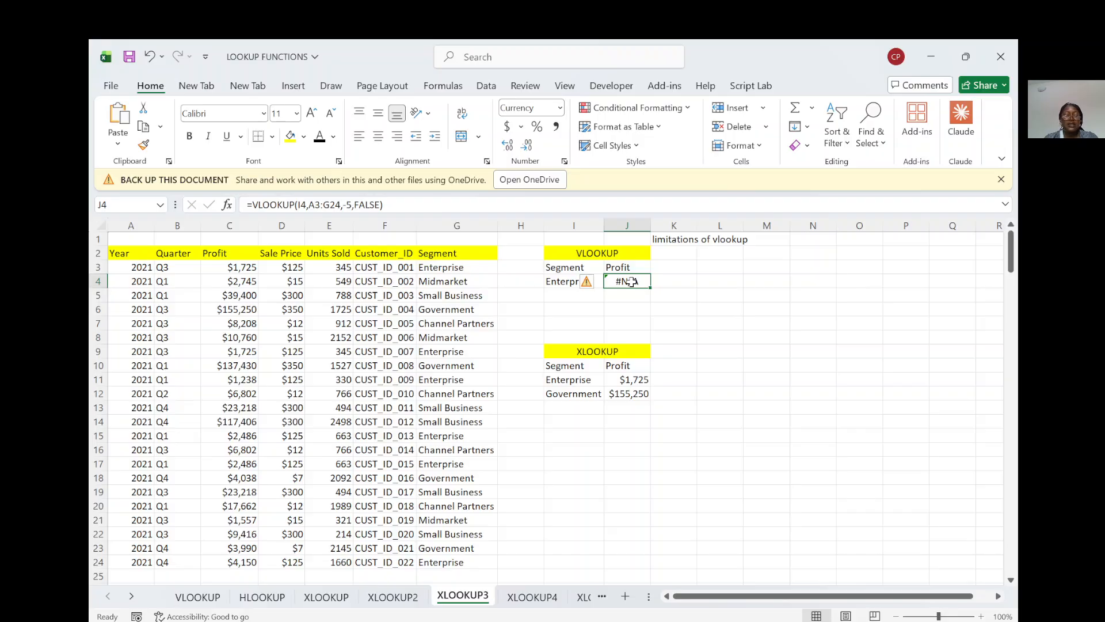
text(=)
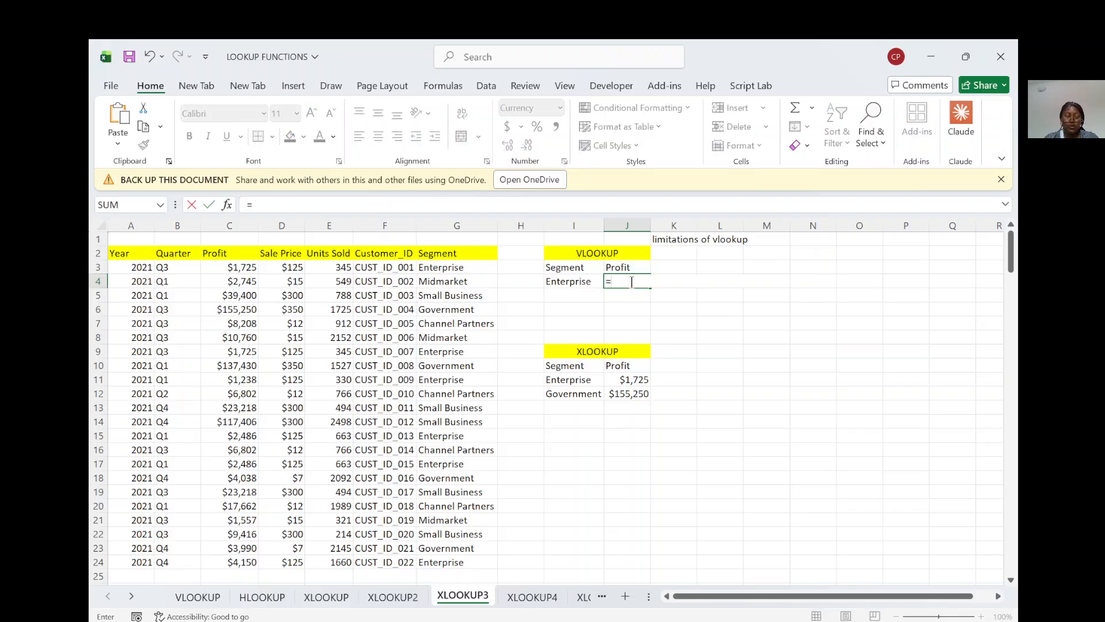
text(vlook)
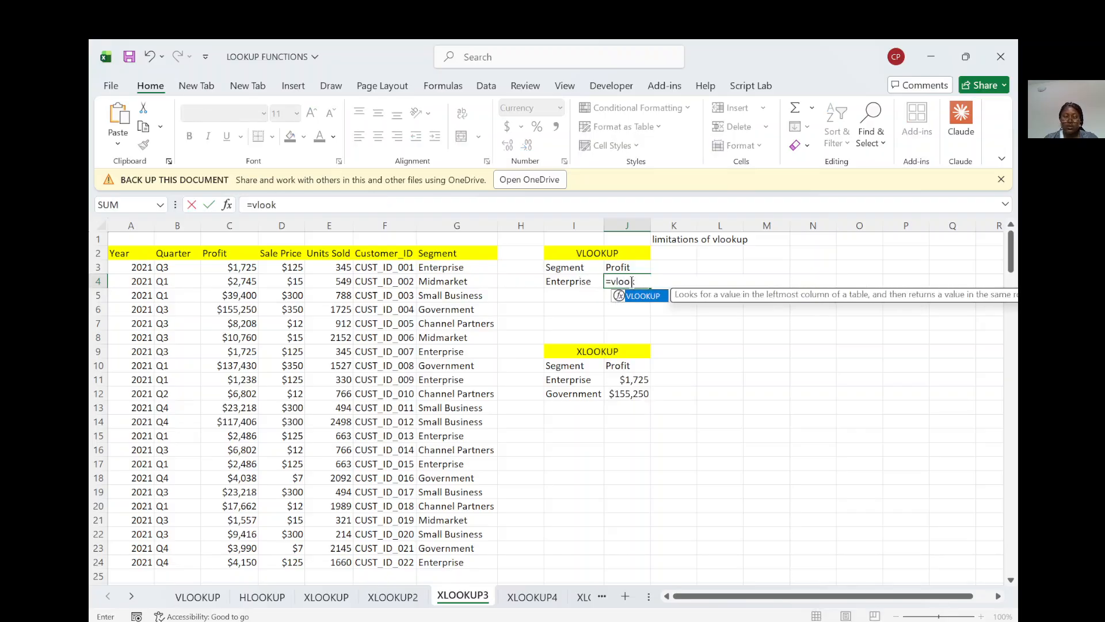
text(uo)
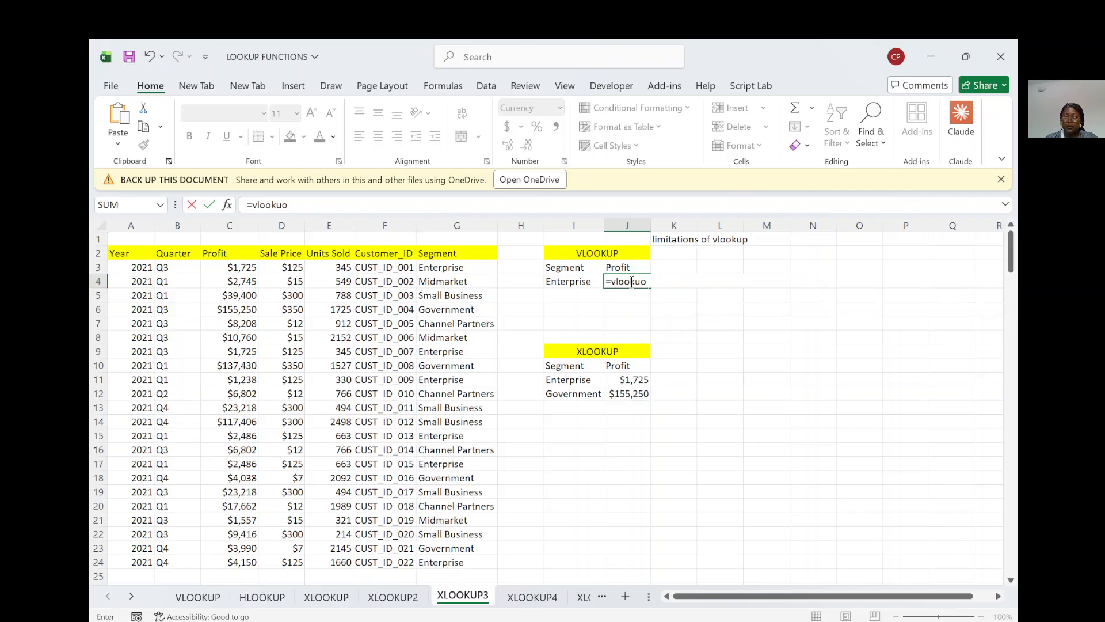
key(BackSpace)
text(p()
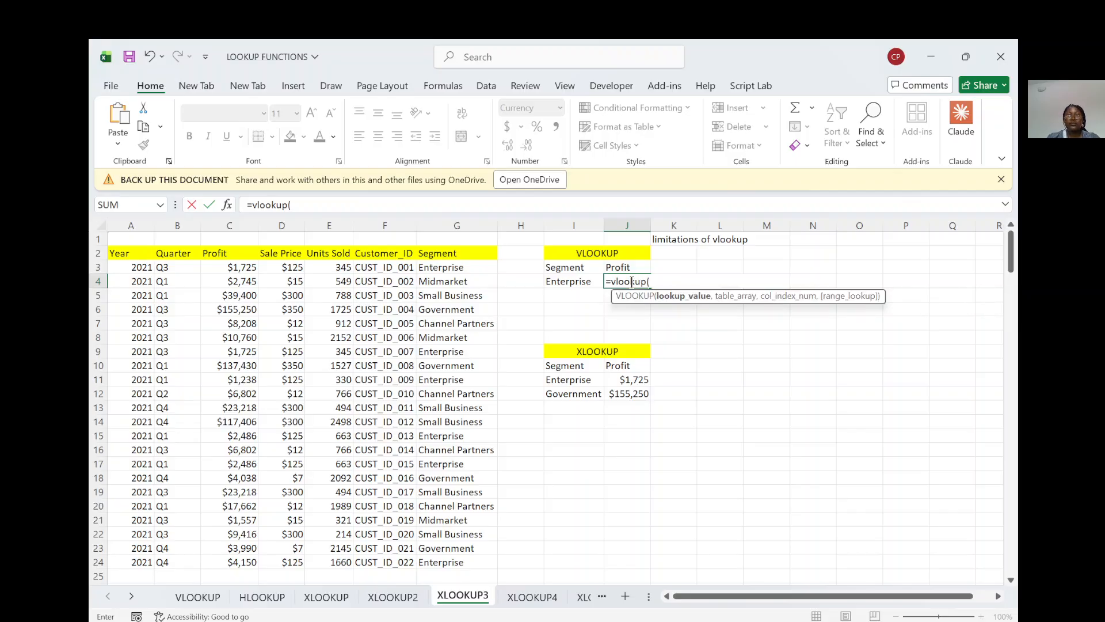
click(579, 284)
text(,)
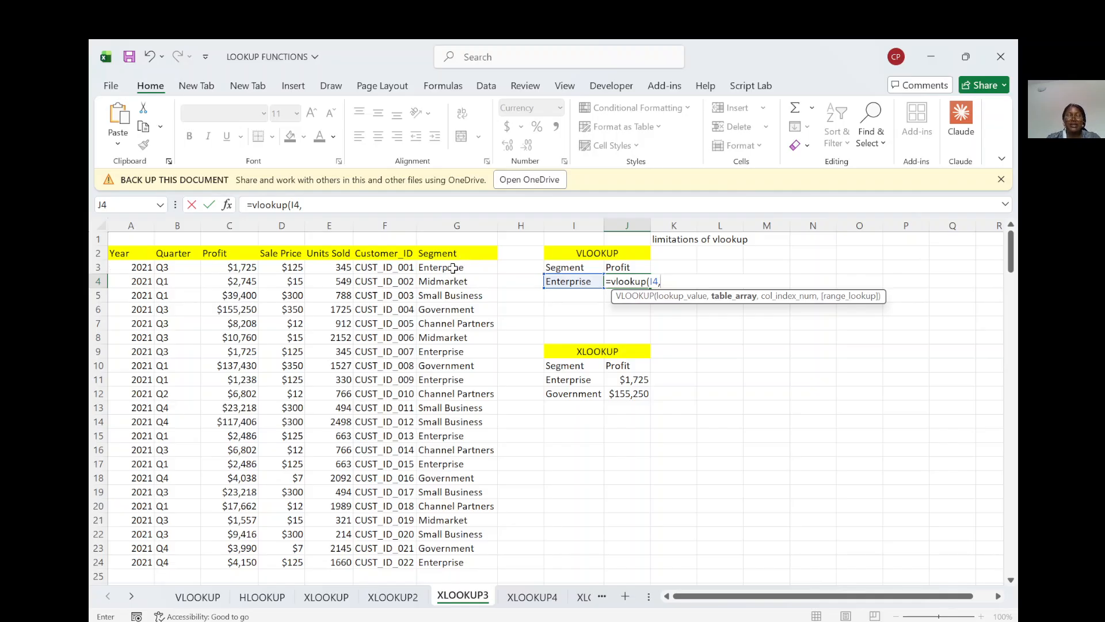
Step: Complete the VLOOKUP in J4 with table array A3:G24, column index -5 and FALSE for an exact match
drag(453, 268, 130, 274)
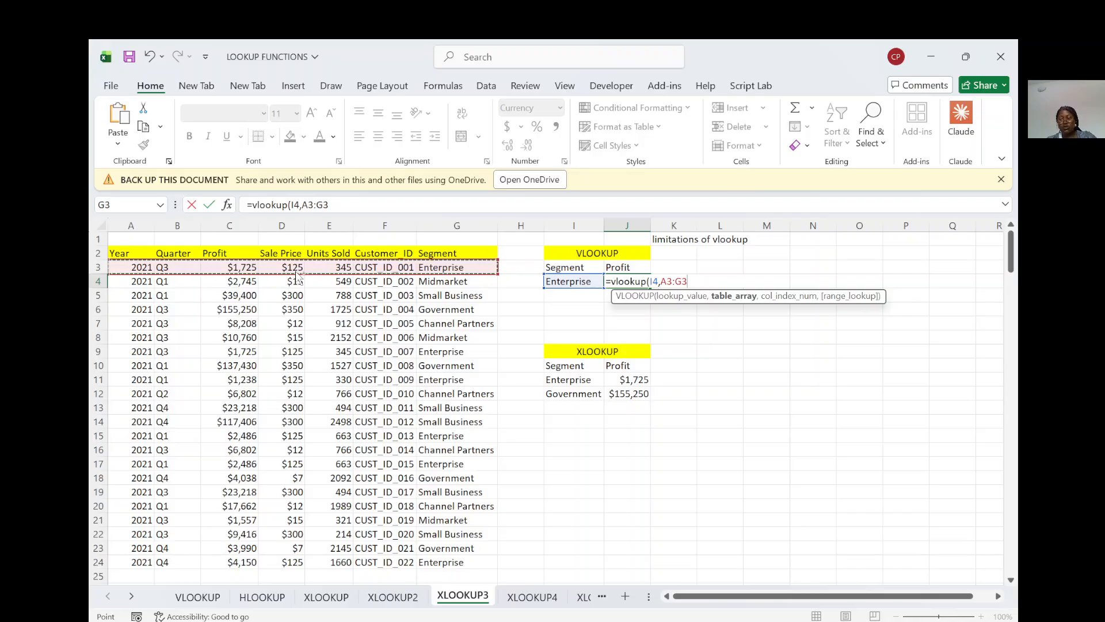
key(ctrl+shift+Down)
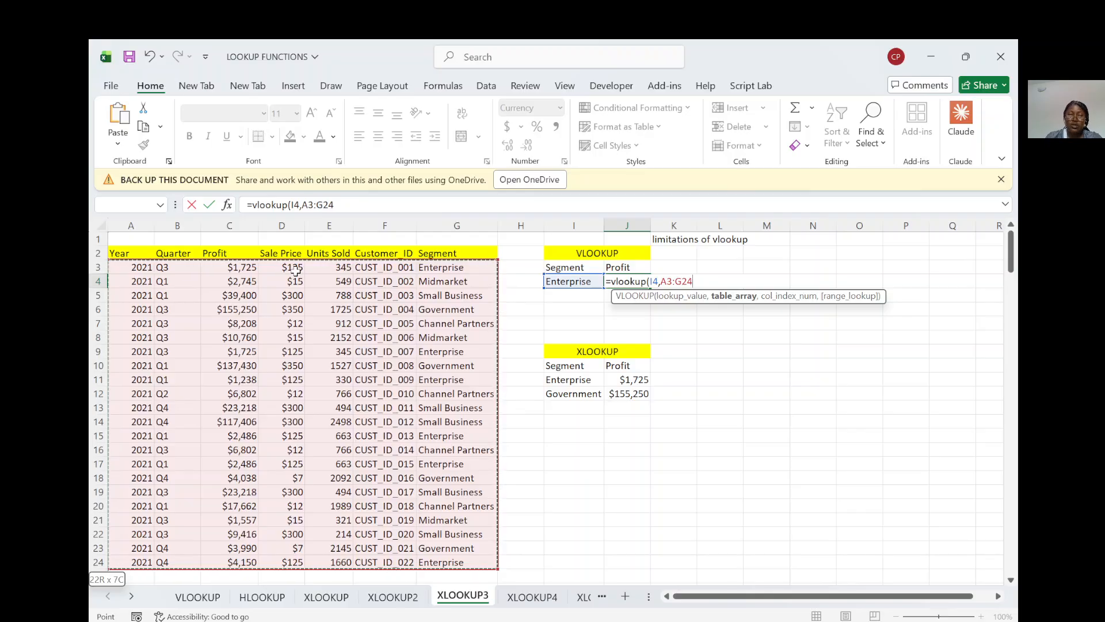
text(,-)
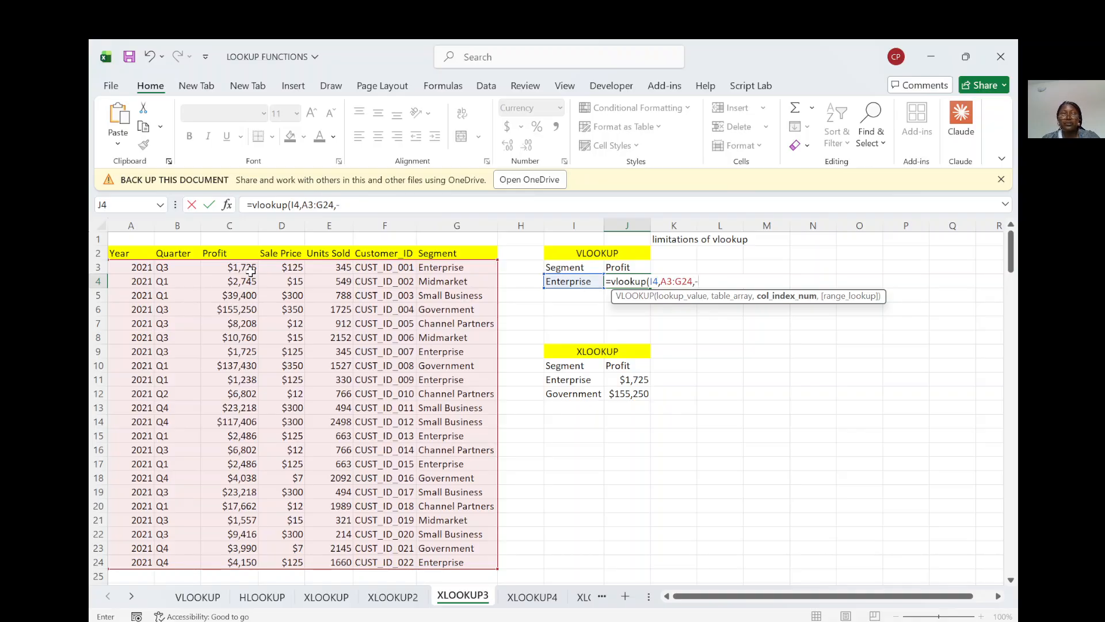
text(5,)
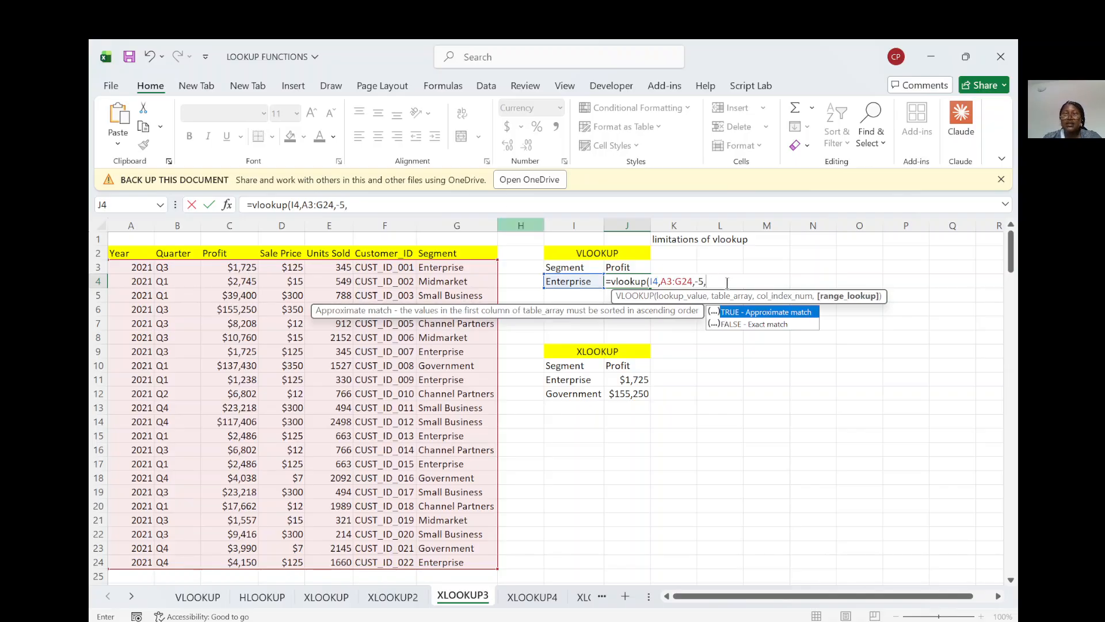
double_click(749, 321)
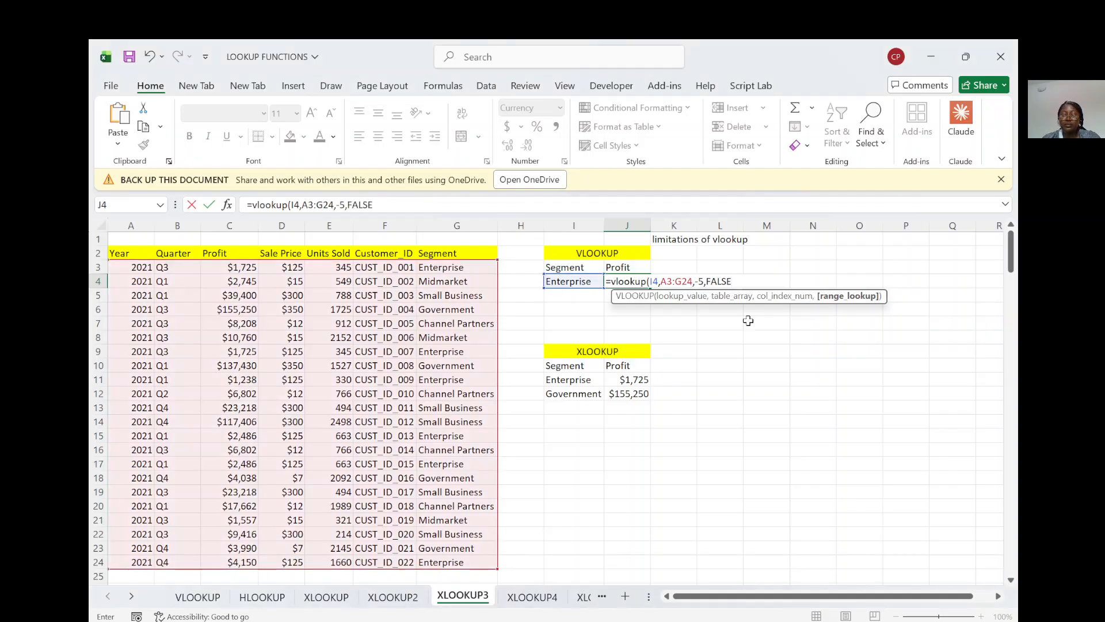
key(Return)
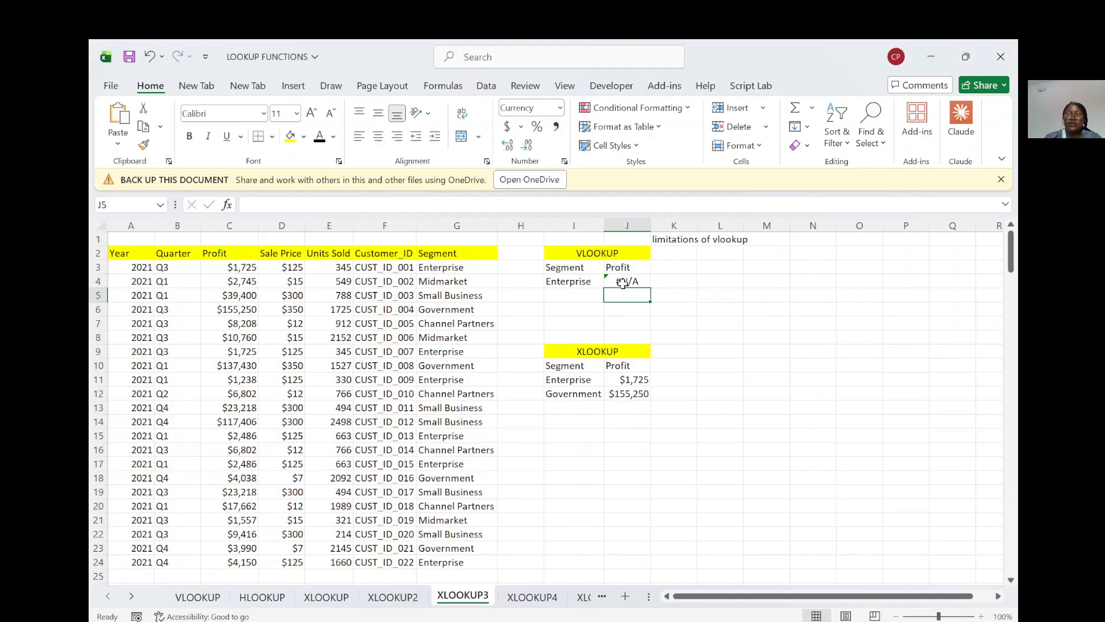
Step: Replace the formula in J11 with a new XLOOKUP that uses I11 as the lookup value
click(632, 380)
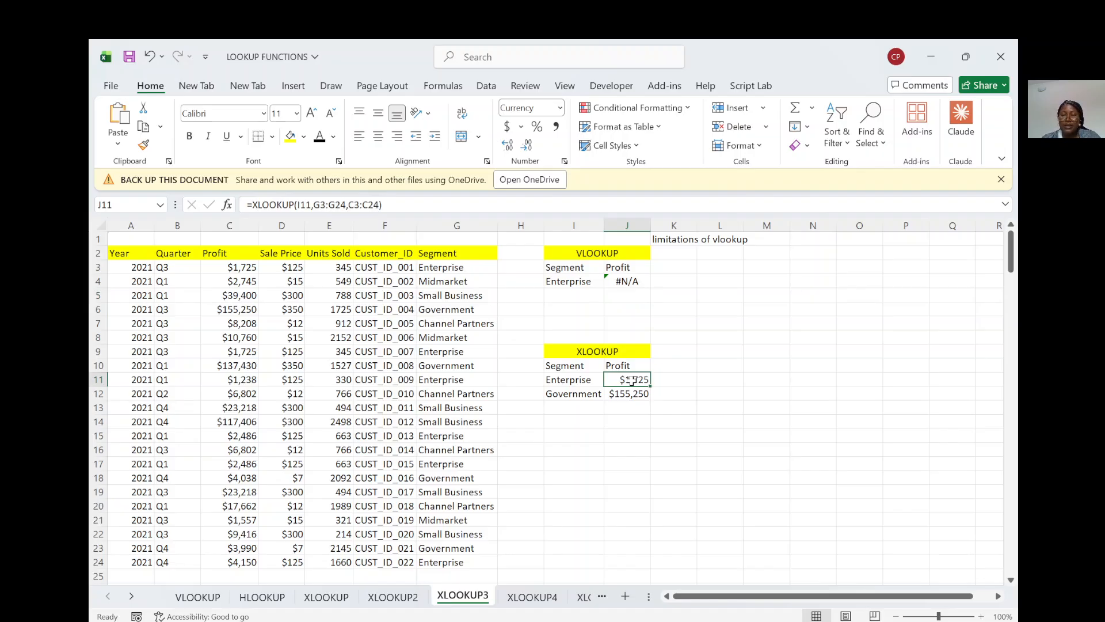
key(BackSpace)
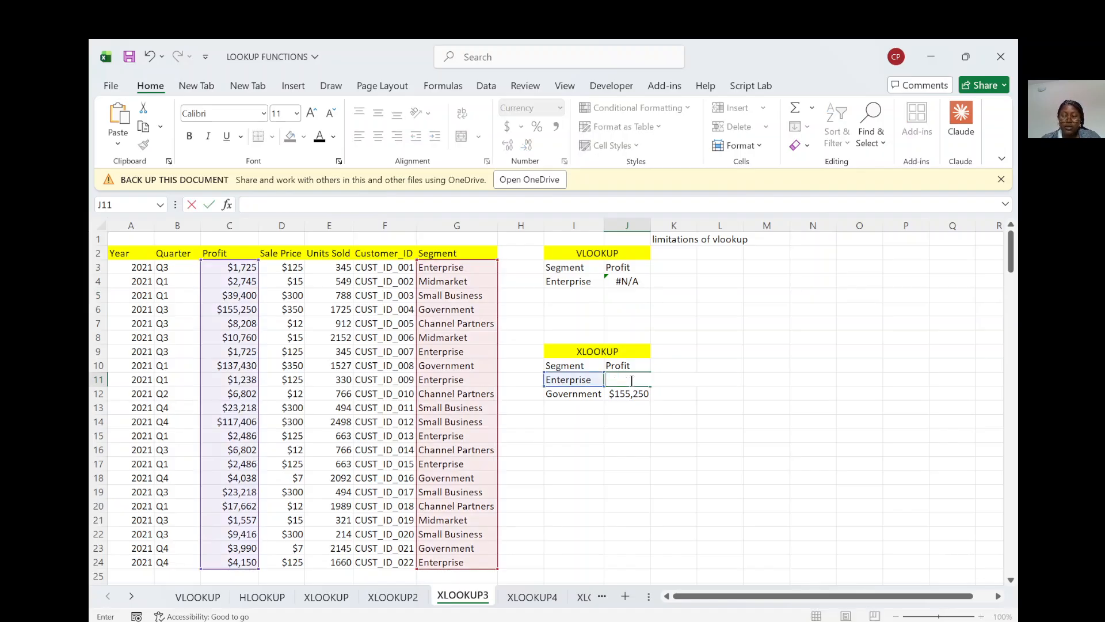
text(=)
key(BackSpace)
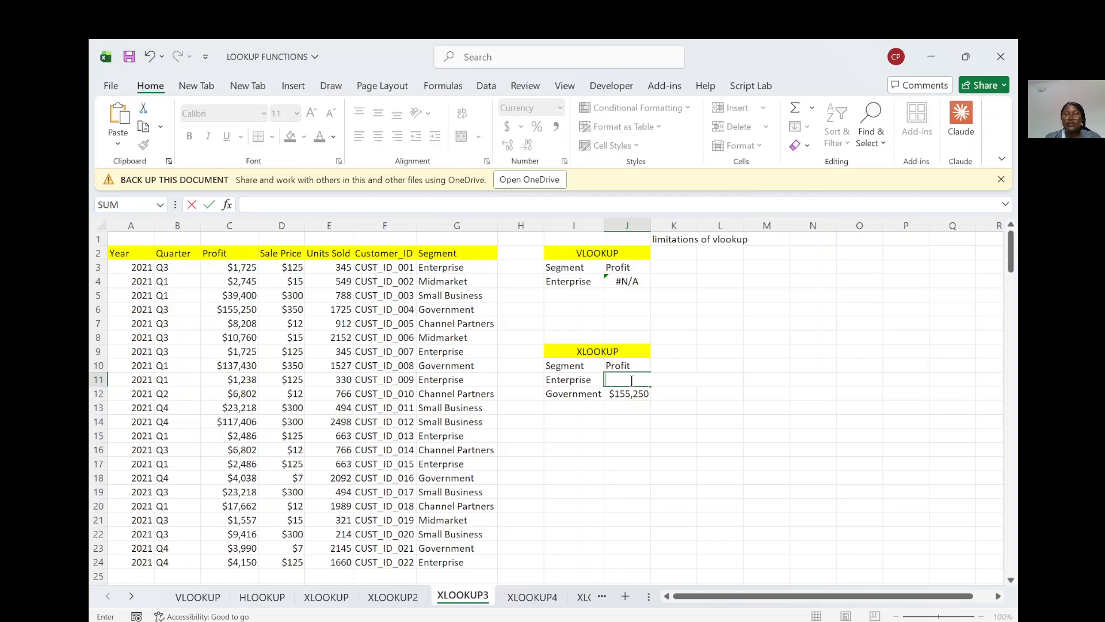
text(=)
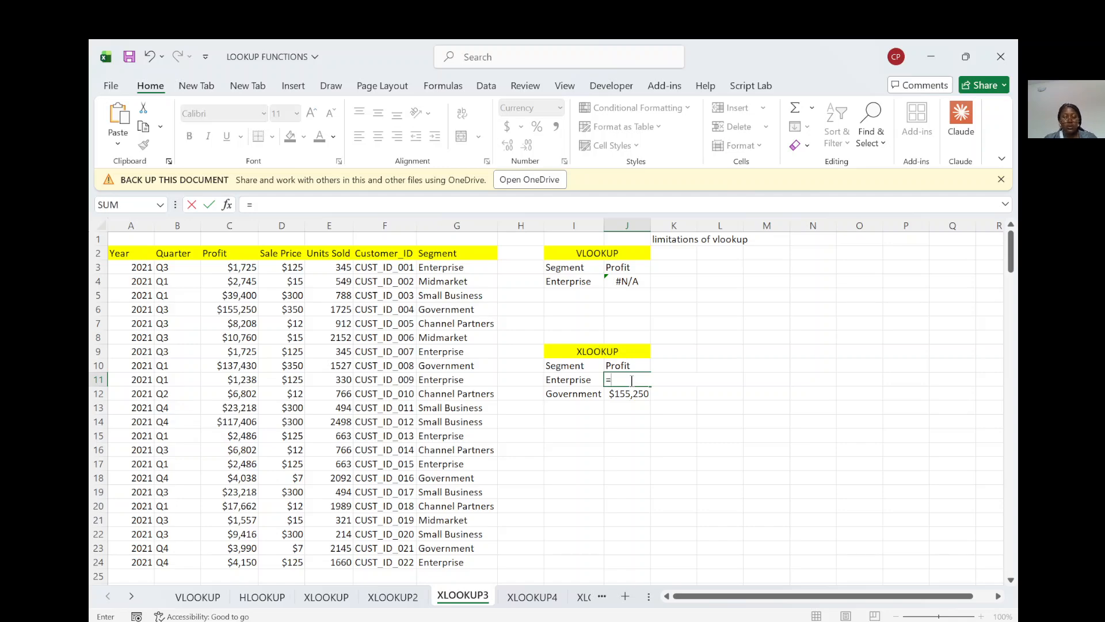
text(xlooku)
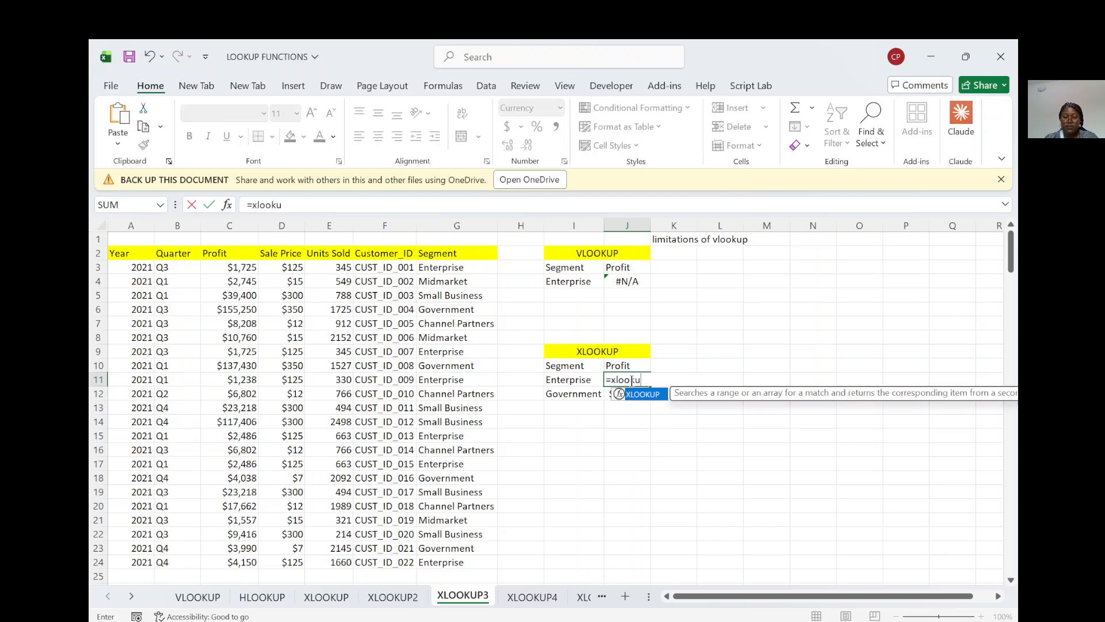
text(p()
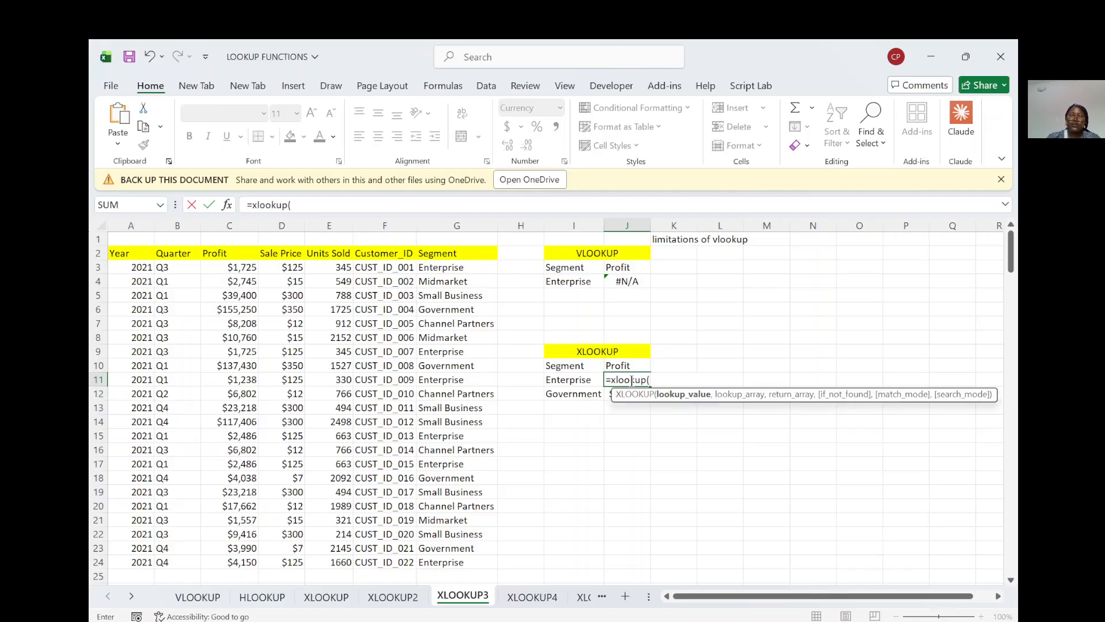
click(565, 382)
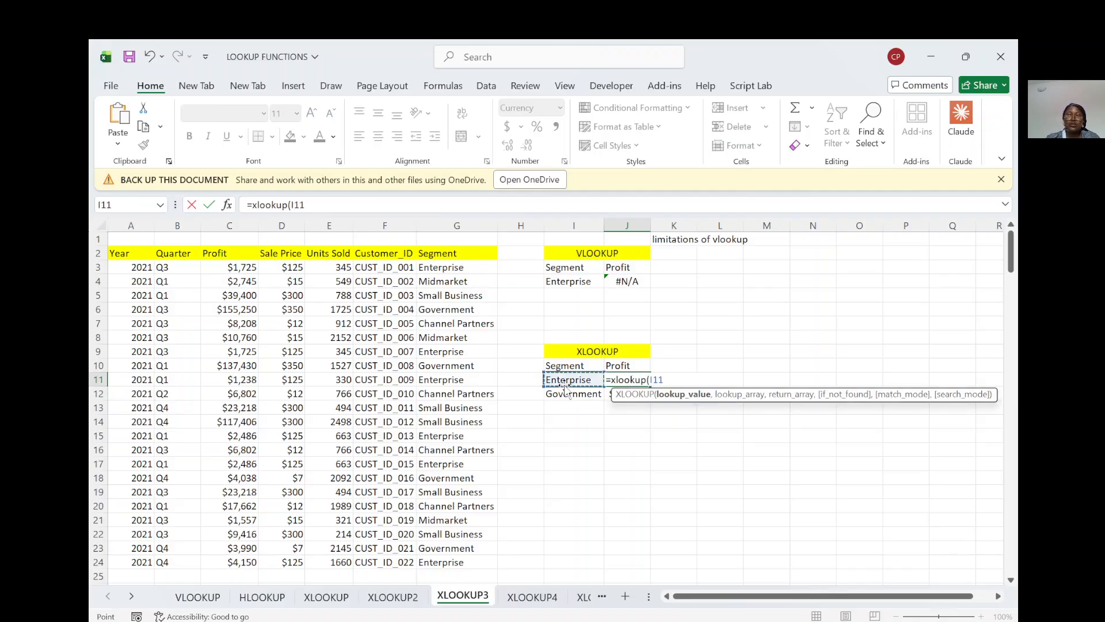
text(,)
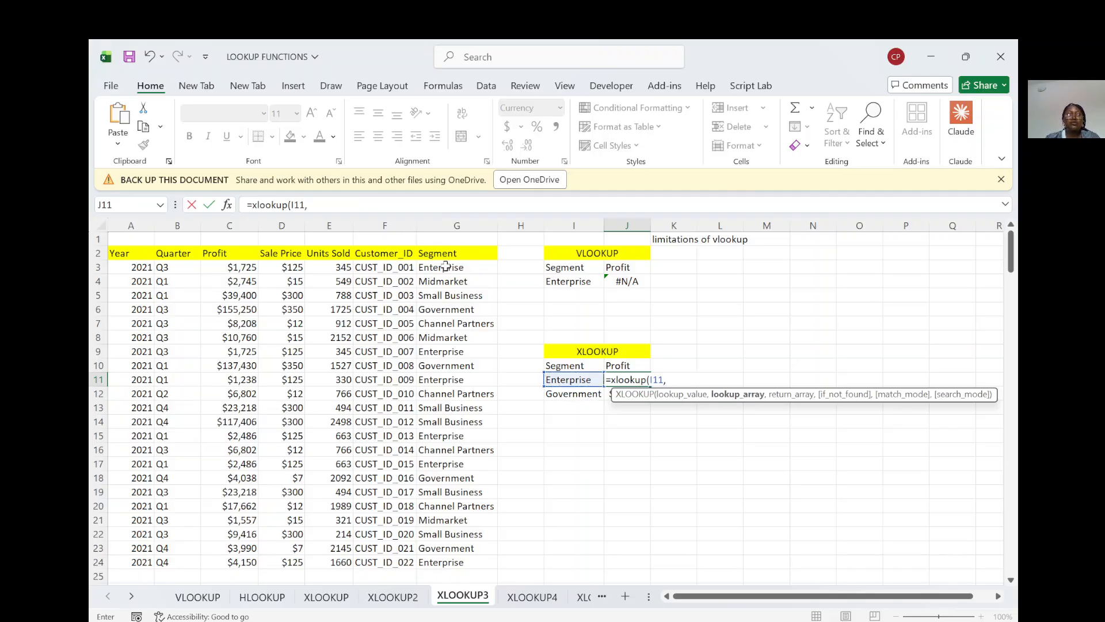
Step: Complete the XLOOKUP in J11 with lookup array G3:G24 and return array C3:C24
drag(446, 269, 450, 547)
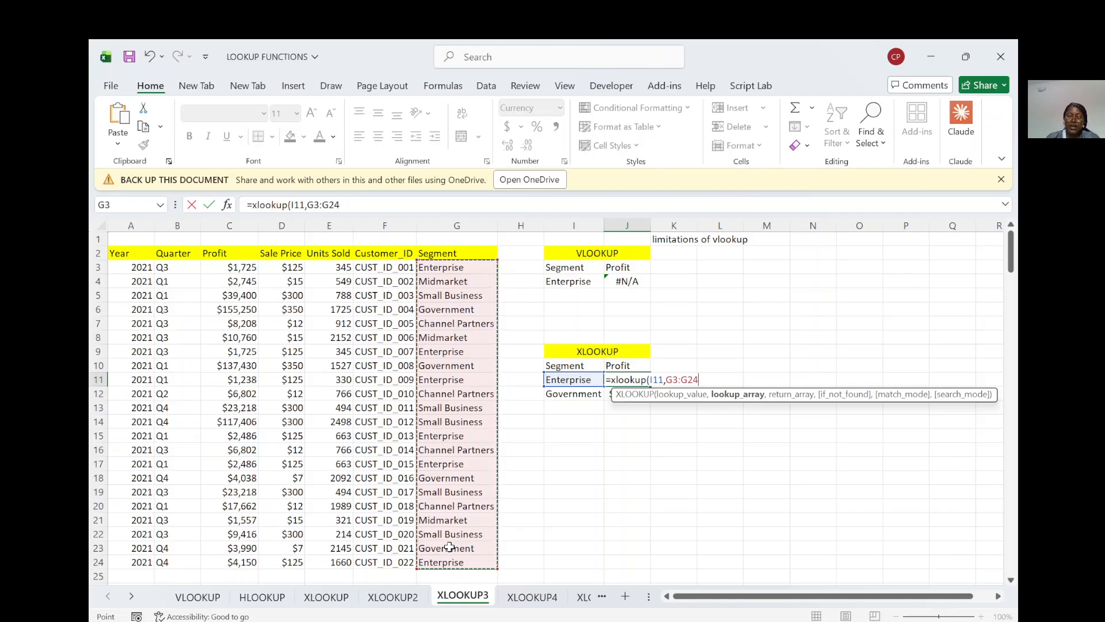
text(,)
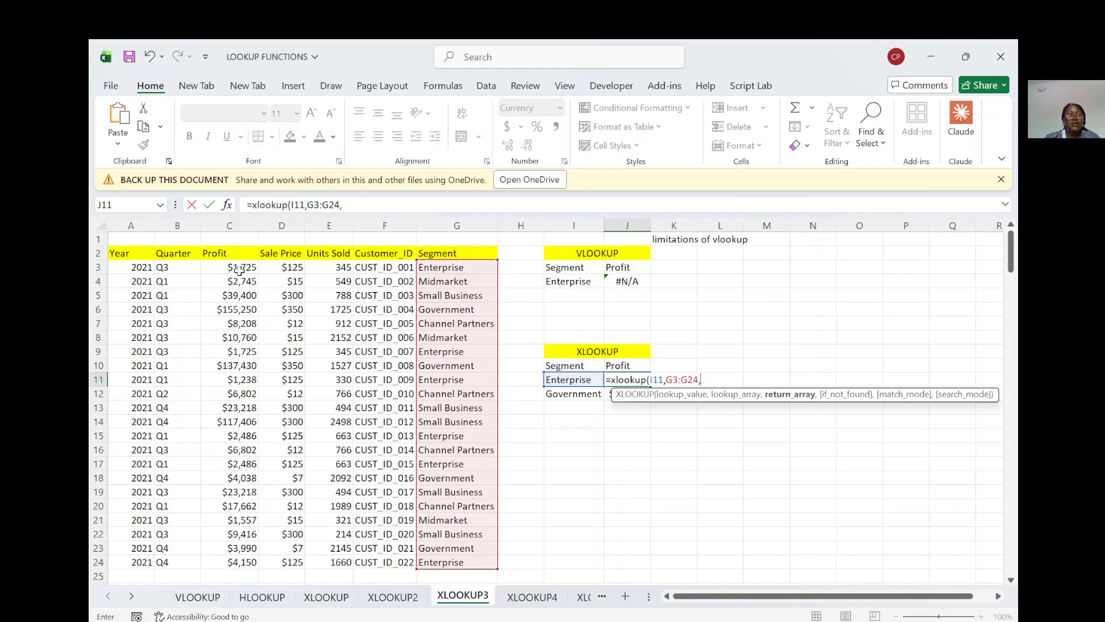
drag(240, 267, 229, 564)
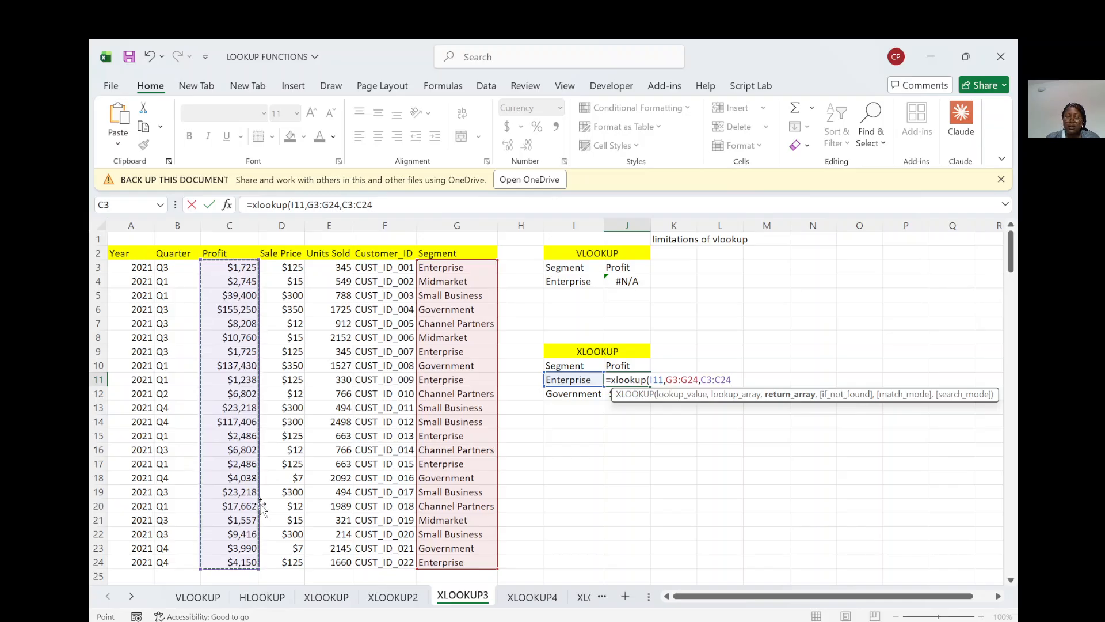
text())
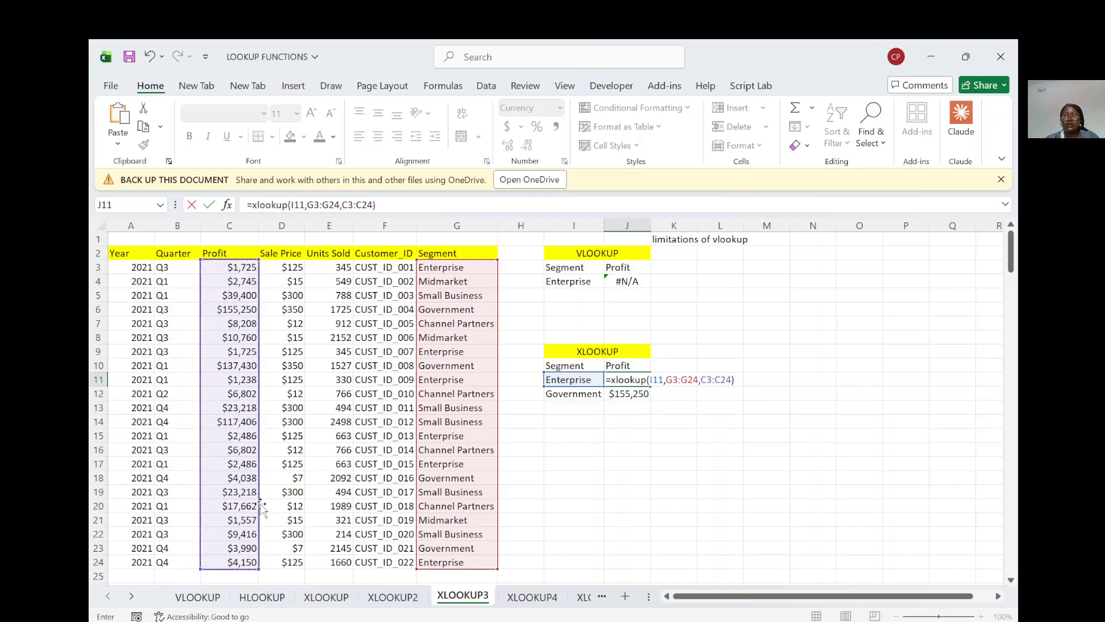
key(Return)
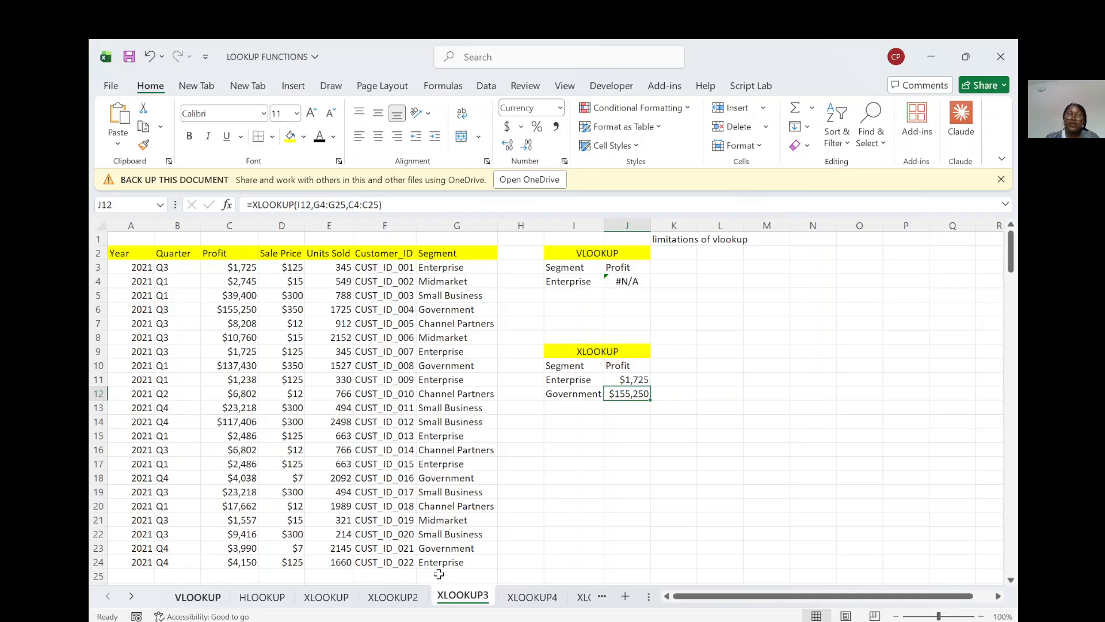
Step: Fill the XLOOKUP formula from J11 down to J12 and clear the contents of J12
click(627, 378)
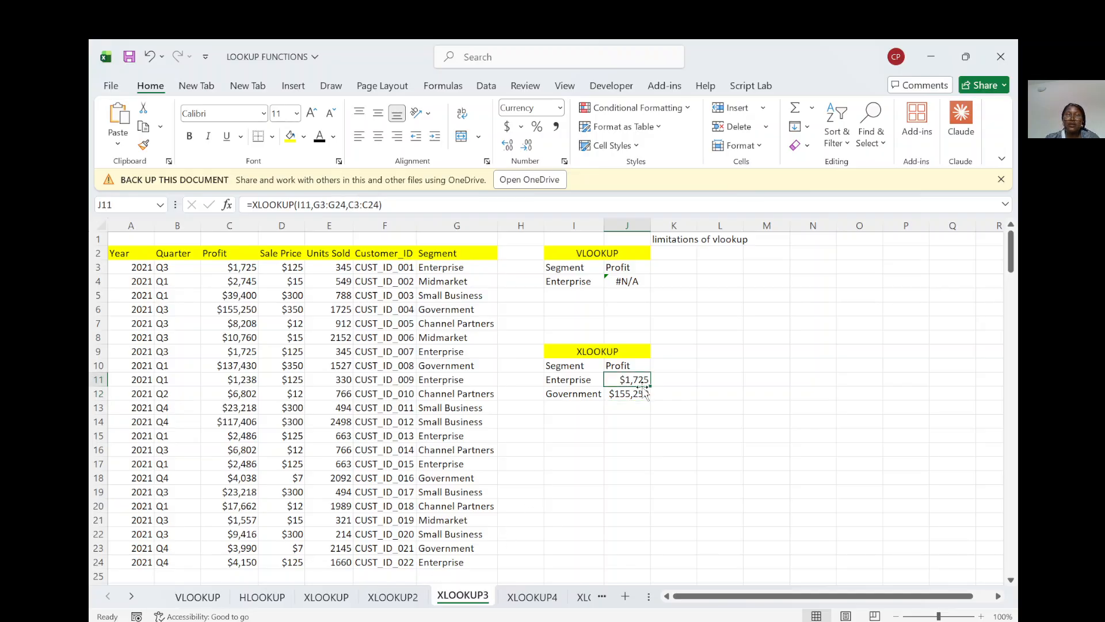
drag(650, 386, 649, 398)
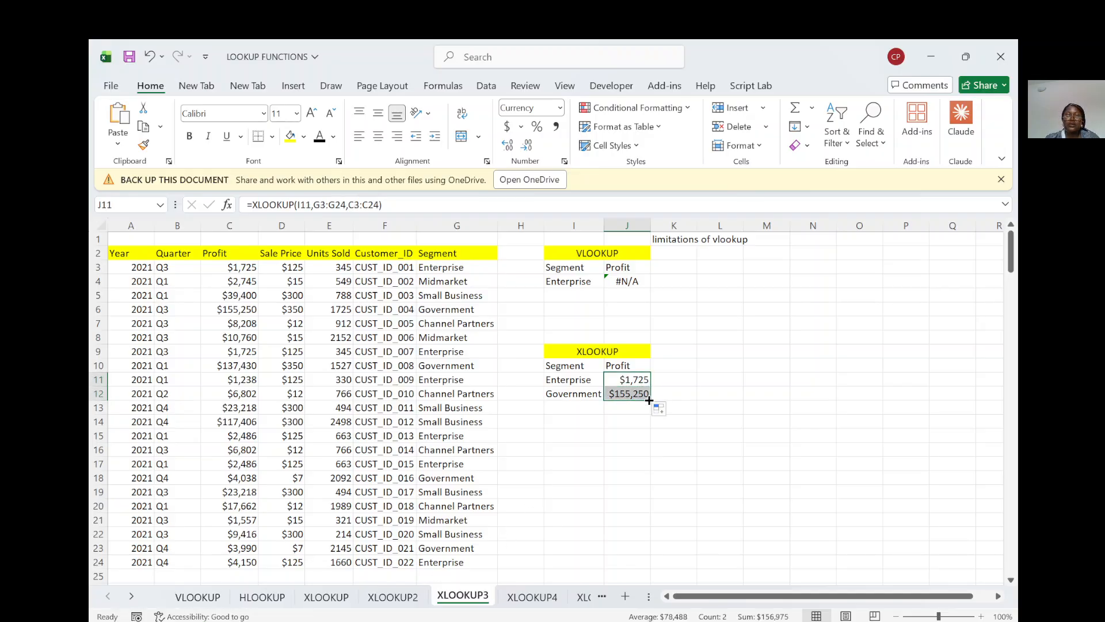
click(621, 395)
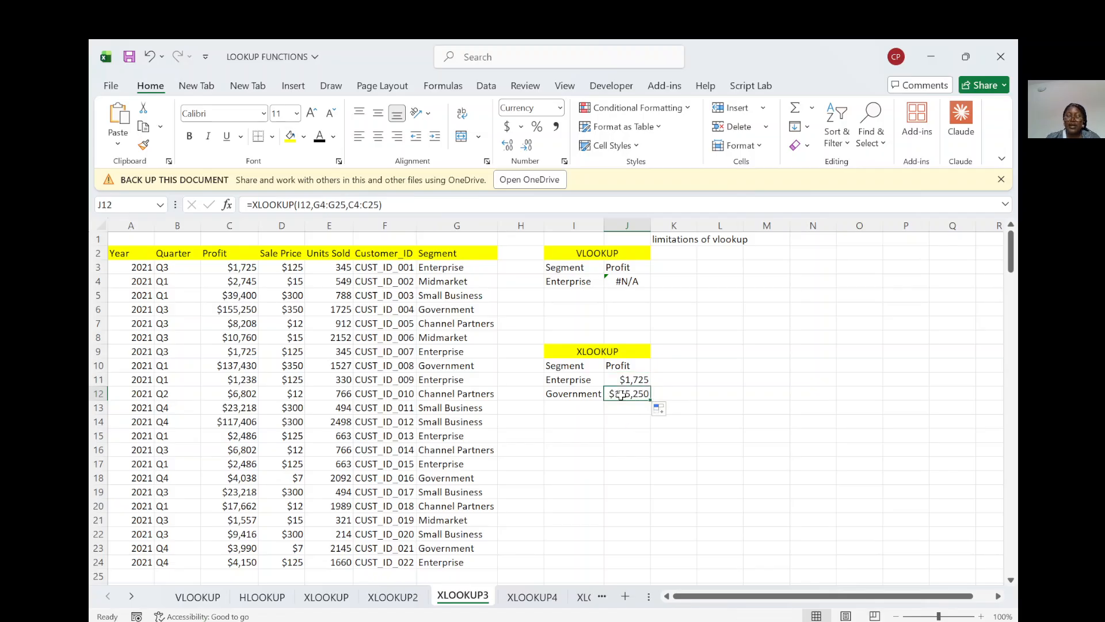
key(Delete)
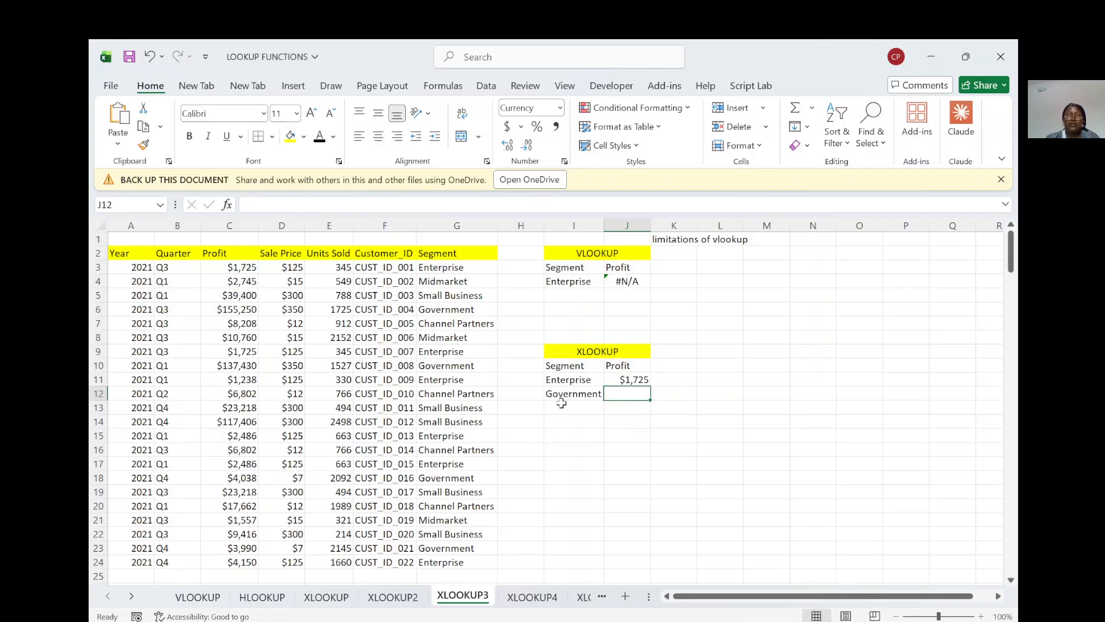
Step: Enter midmarket as a third lookup segment in cell I13, below Government
click(562, 405)
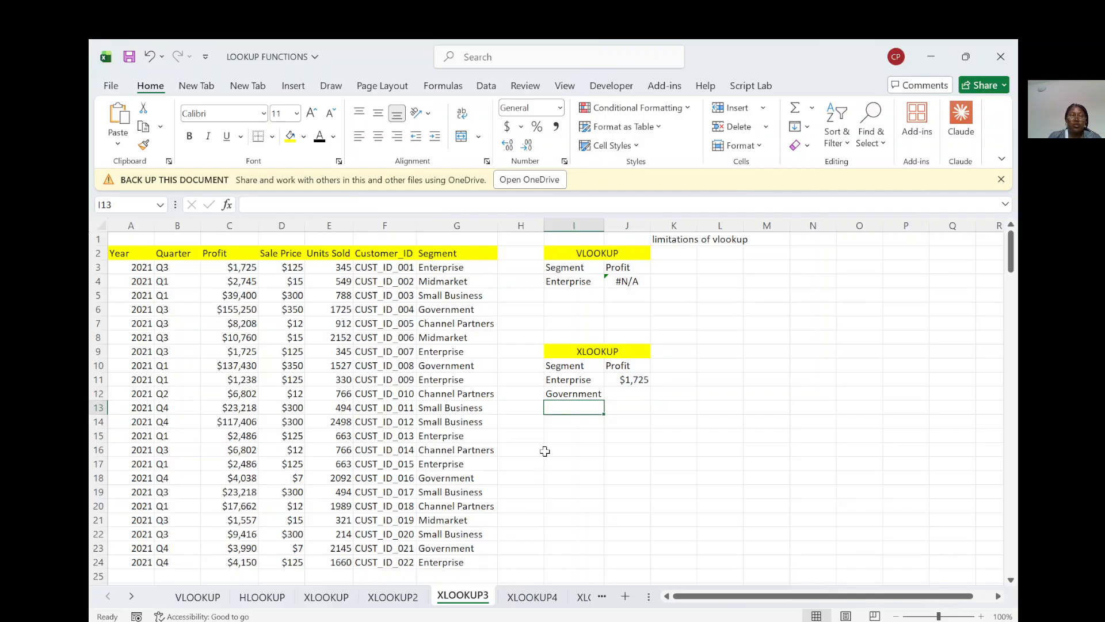
text(gover)
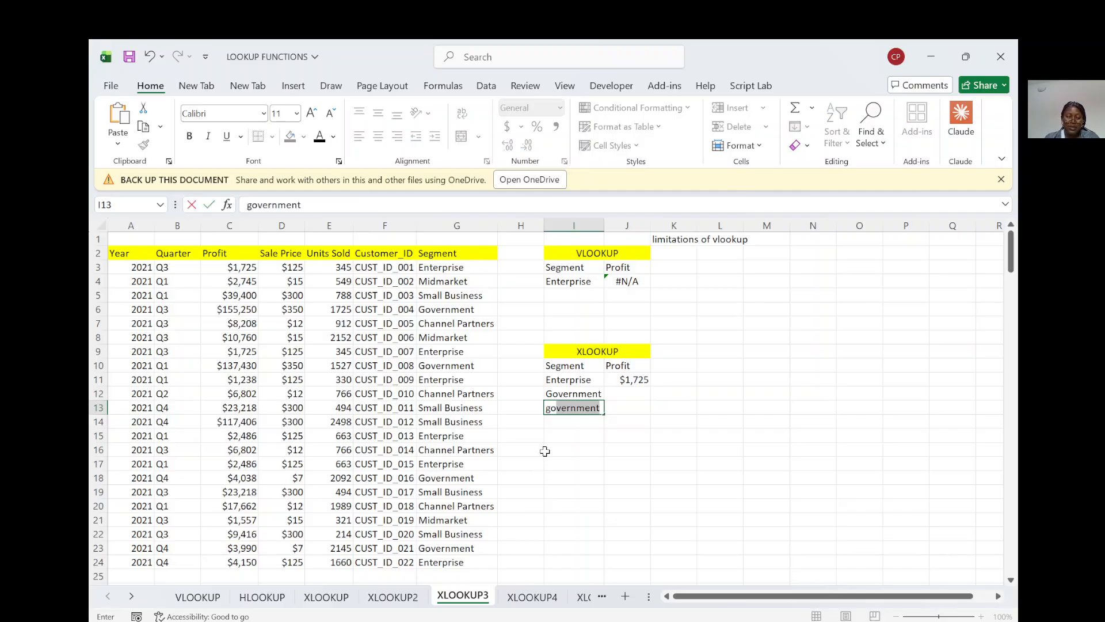
text(nment)
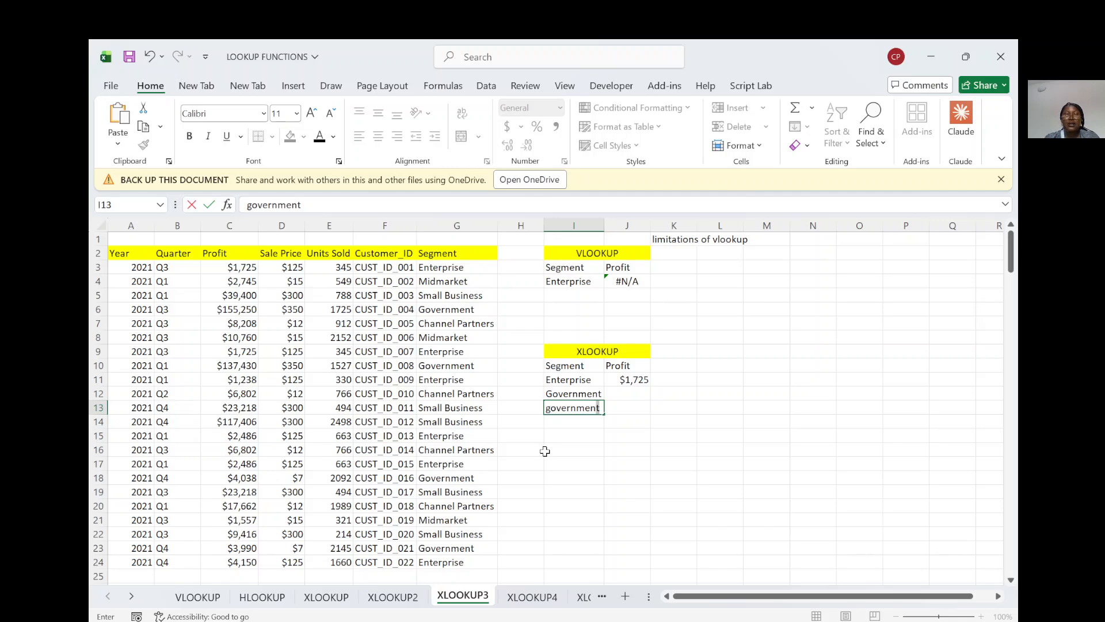
key(BackSpace)
key(BackSpace)
key(BackSpace)
key(BackSpace)
key(BackSpace)
key(BackSpace)
key(BackSpace)
key(BackSpace)
key(BackSpace)
key(BackSpace)
text(mi)
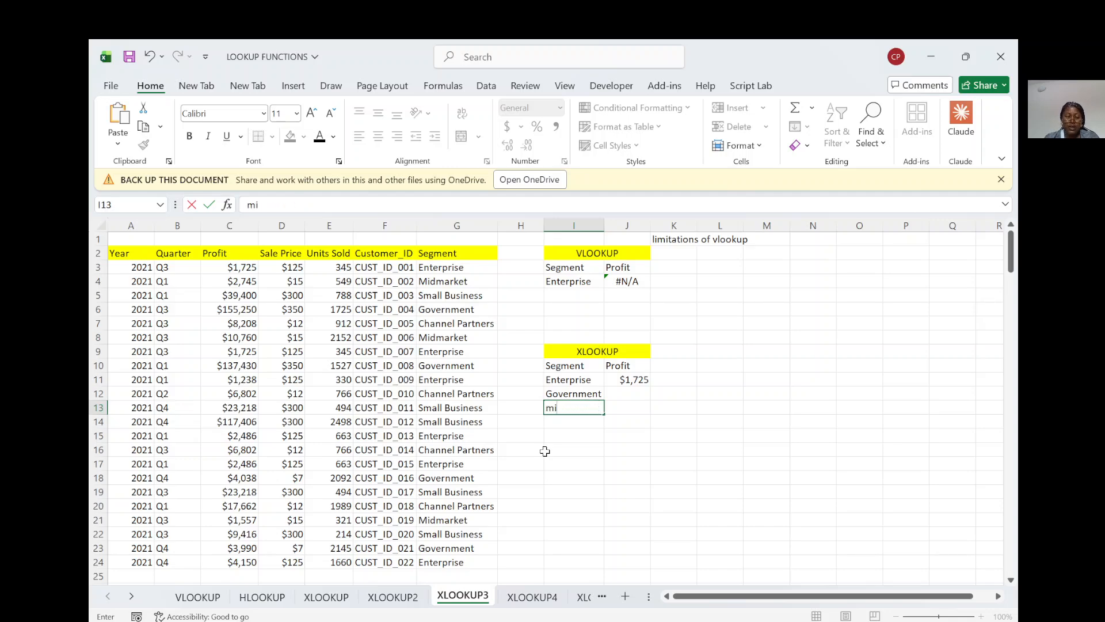
text(dmarket)
Step: Fill the XLOOKUP formula from J11 down through J13
click(629, 380)
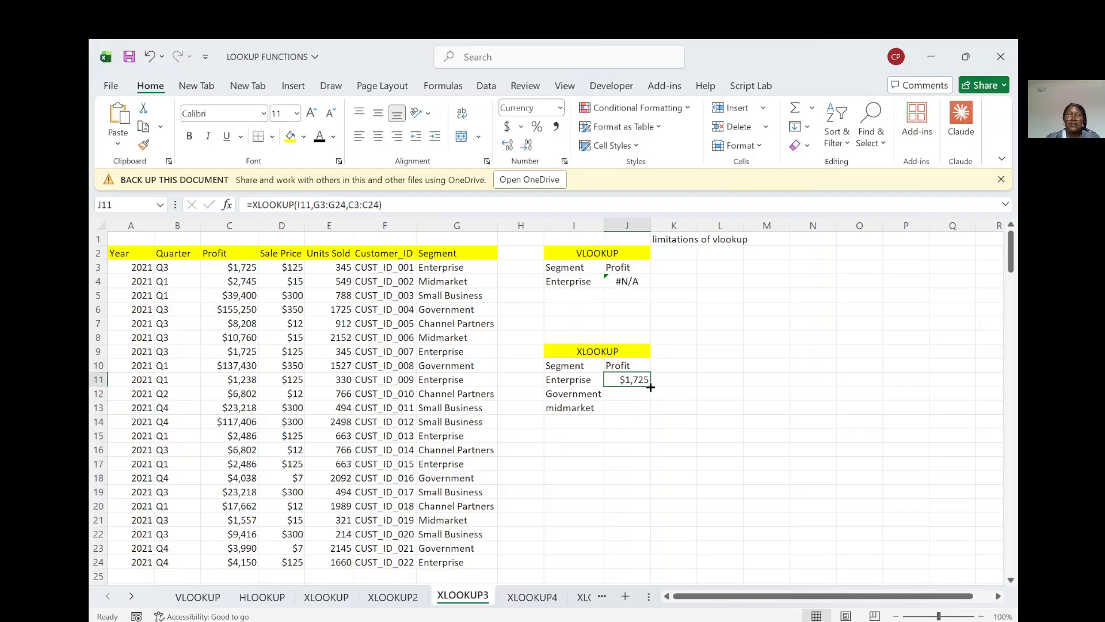
drag(650, 386, 650, 414)
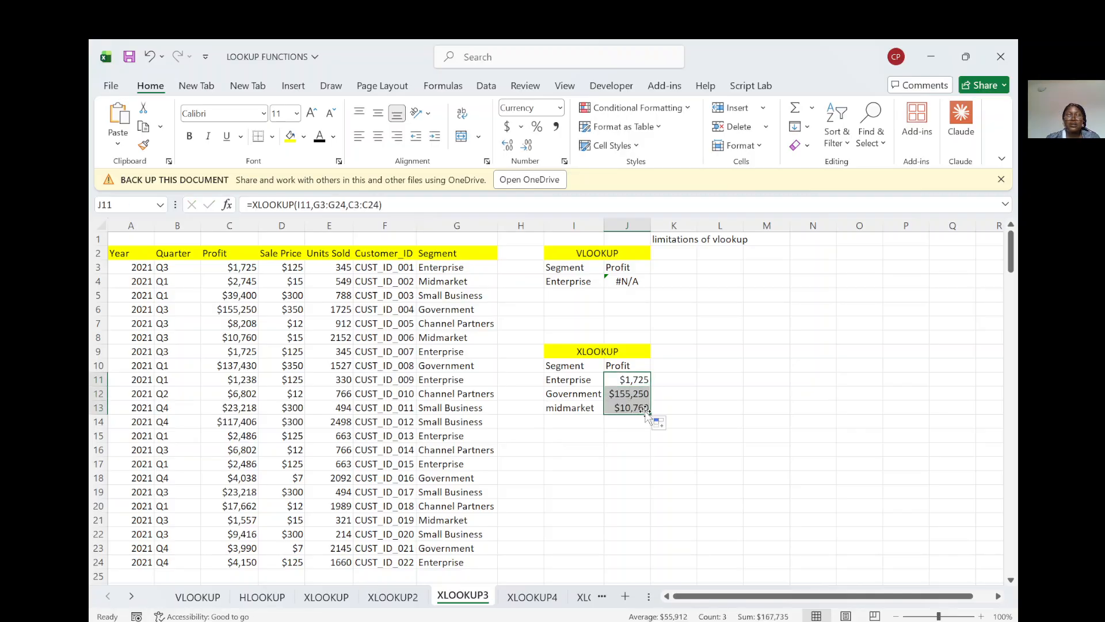
click(627, 450)
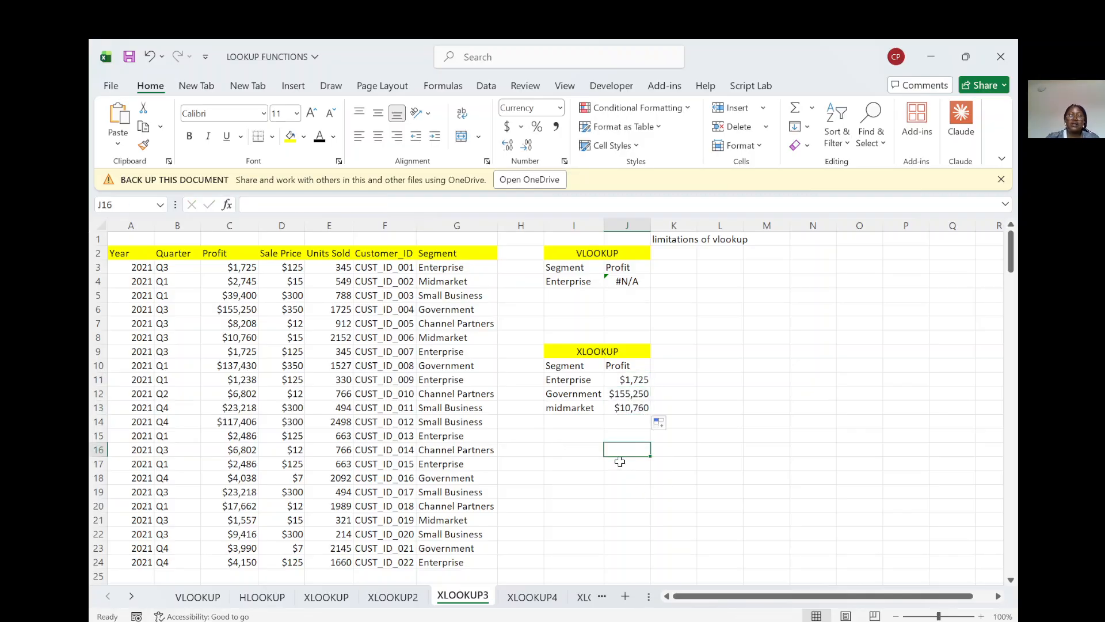
Step: Switch to the XLOOKUP2 sheet and autofit the widths of columns K, D and C
click(381, 599)
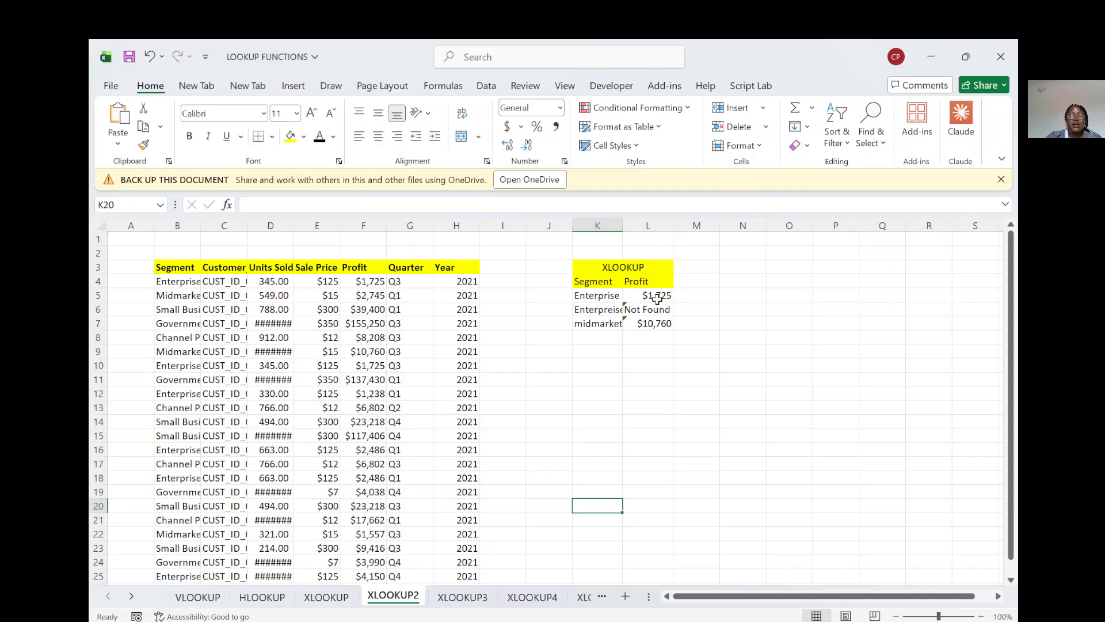
double_click(622, 225)
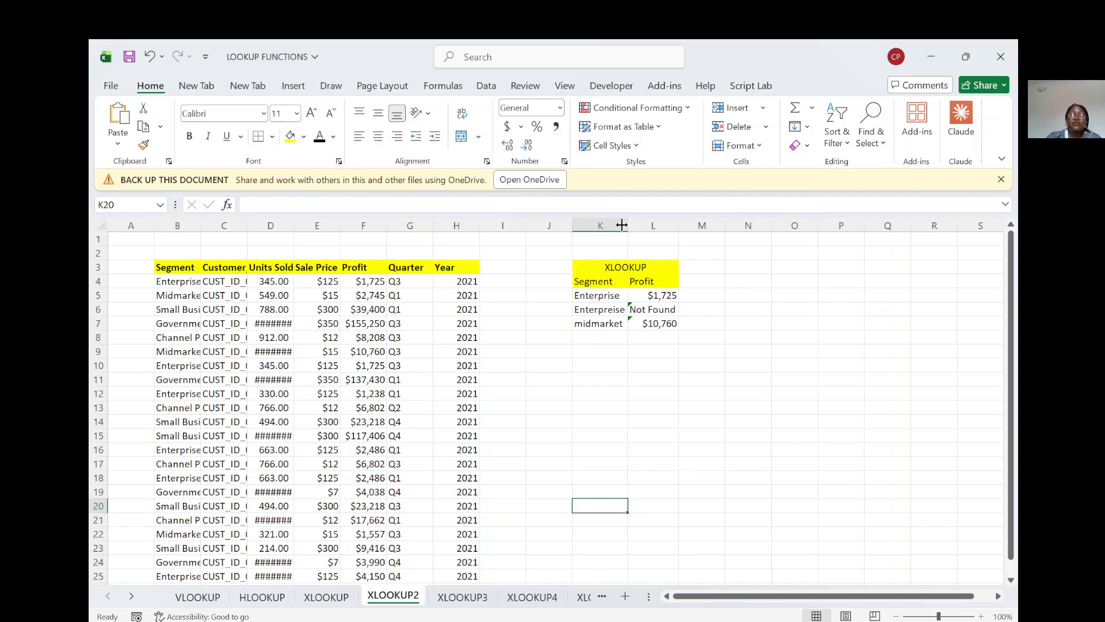
double_click(293, 222)
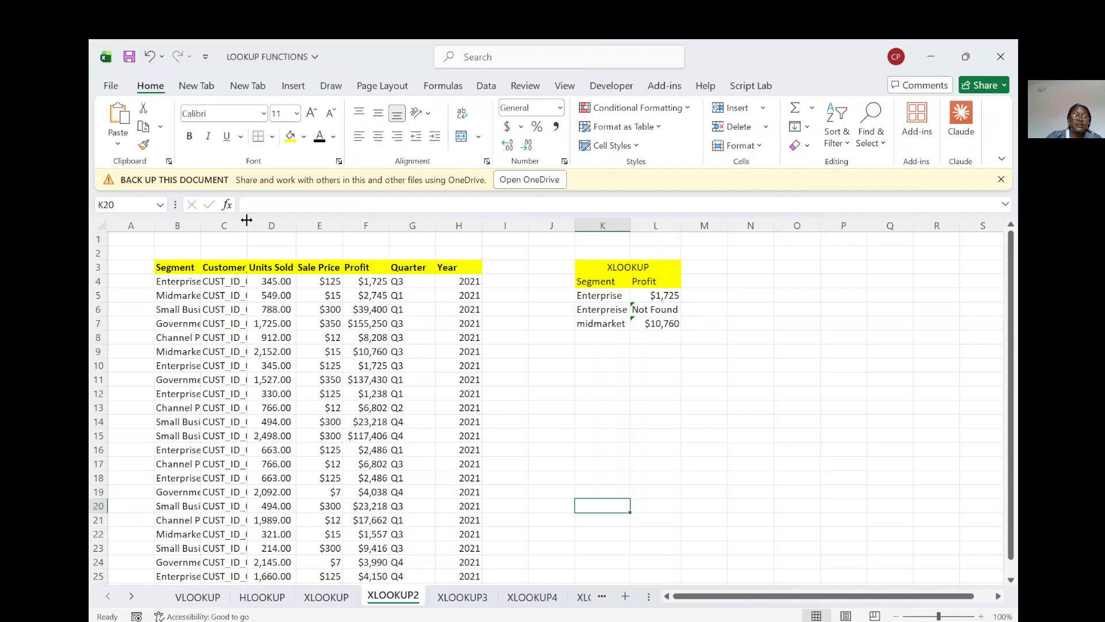
double_click(249, 217)
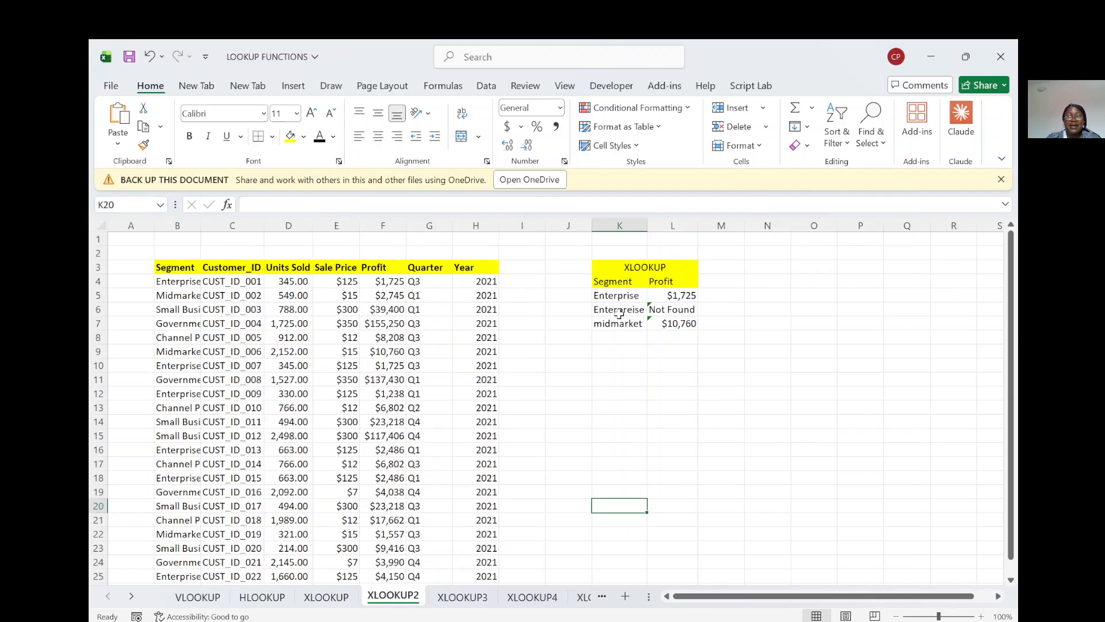
Step: Clear the existing XLOOKUP formulas from the Profit cells L5:L7
click(665, 297)
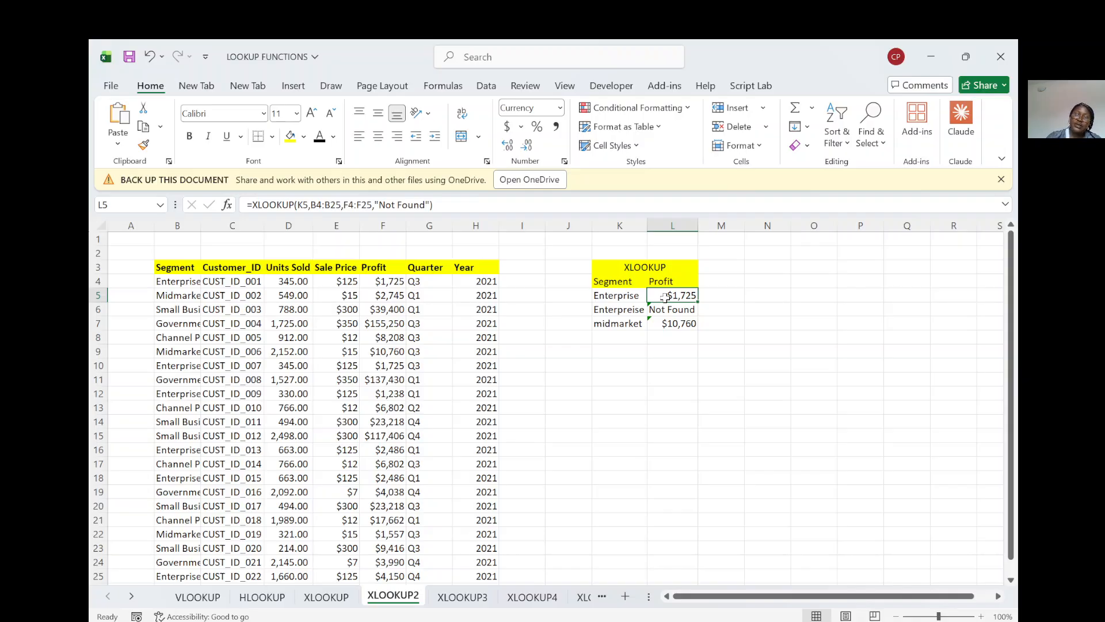
drag(665, 298, 675, 324)
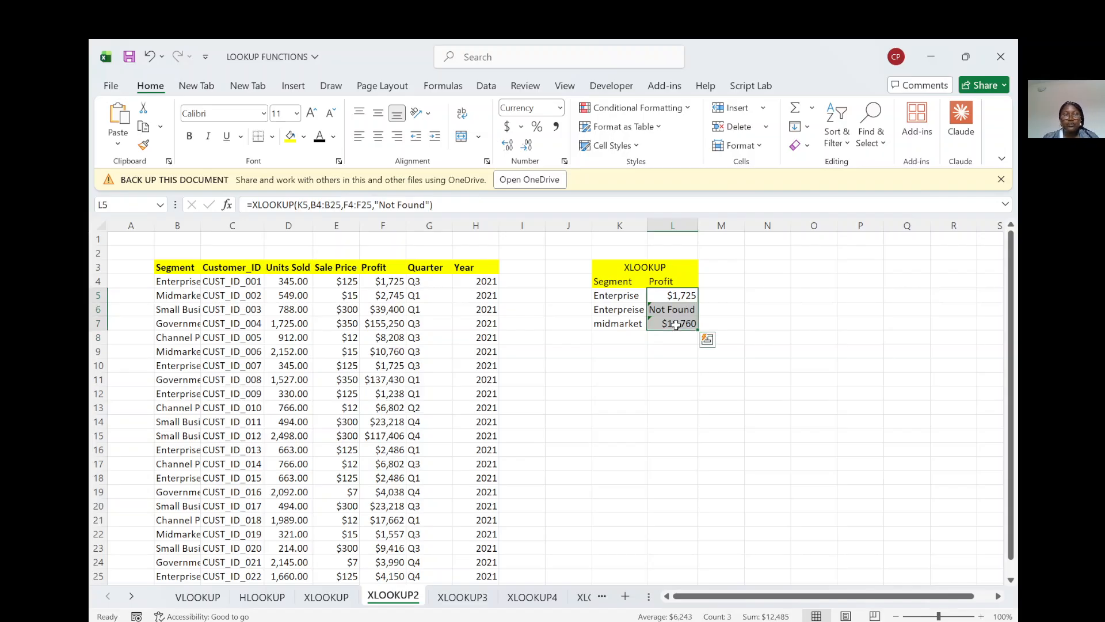
key(Delete)
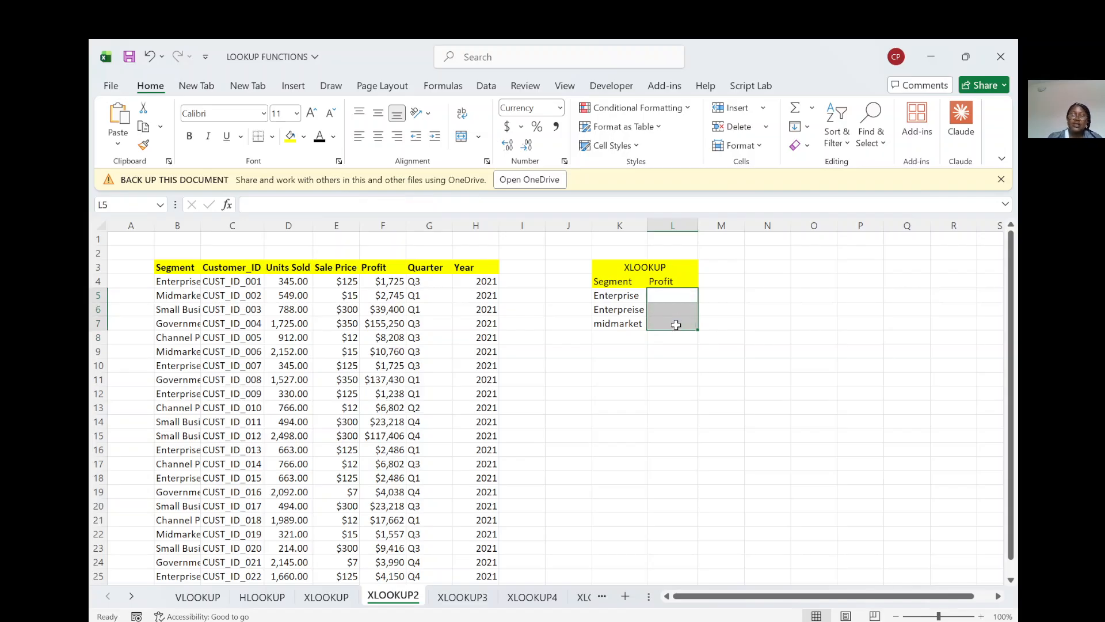
Step: Start a new XLOOKUP formula in L5 with K5 as the lookup value
click(662, 298)
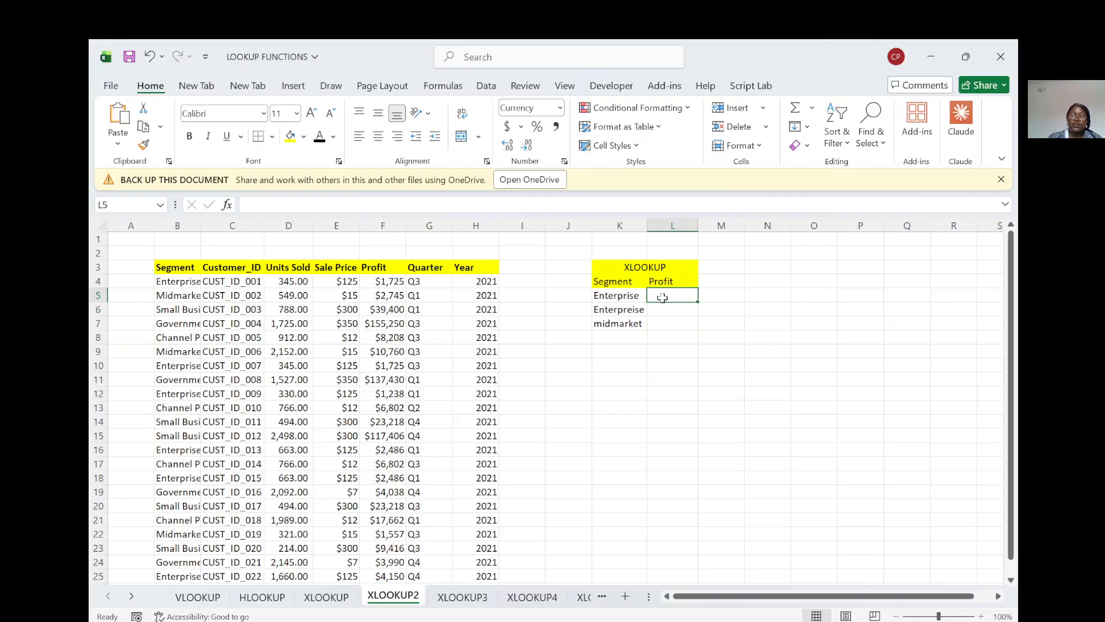
text(=x)
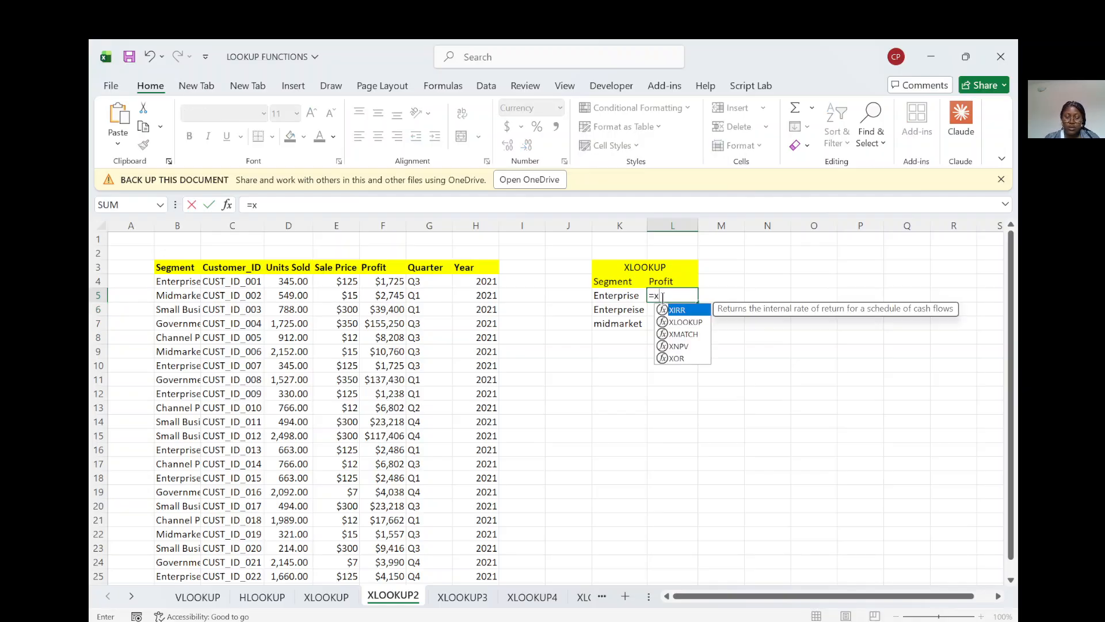
text(look)
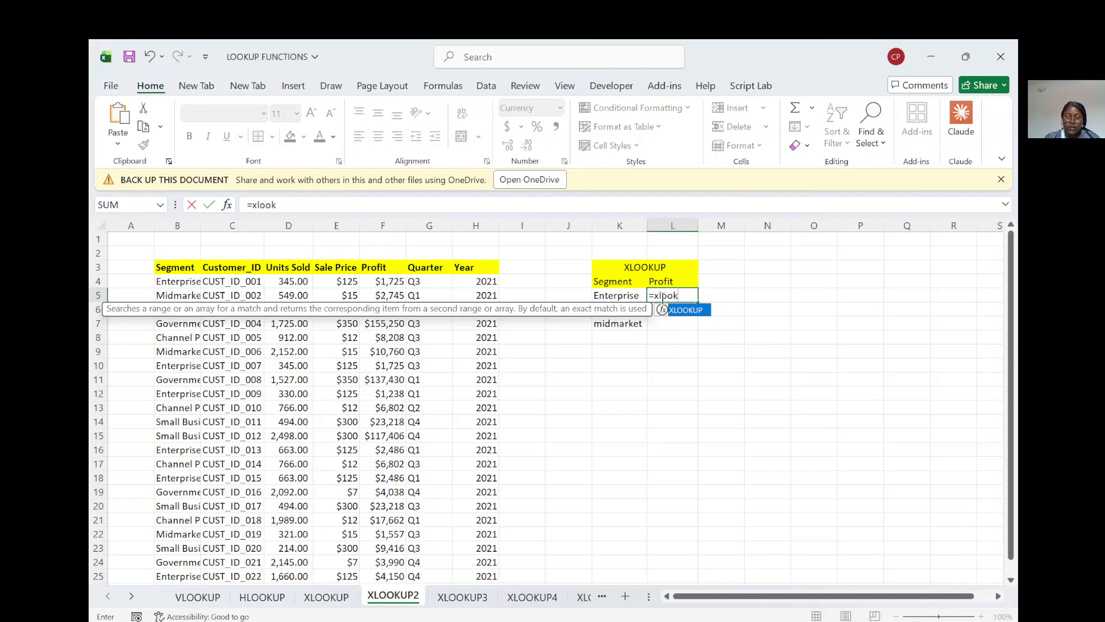
text(up()
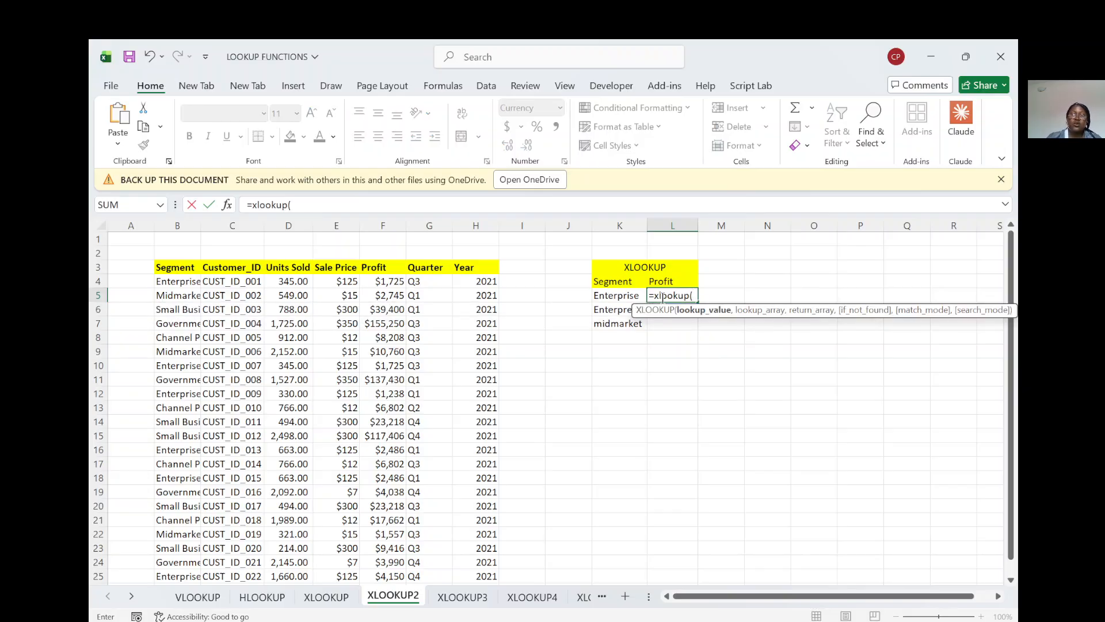
click(598, 295)
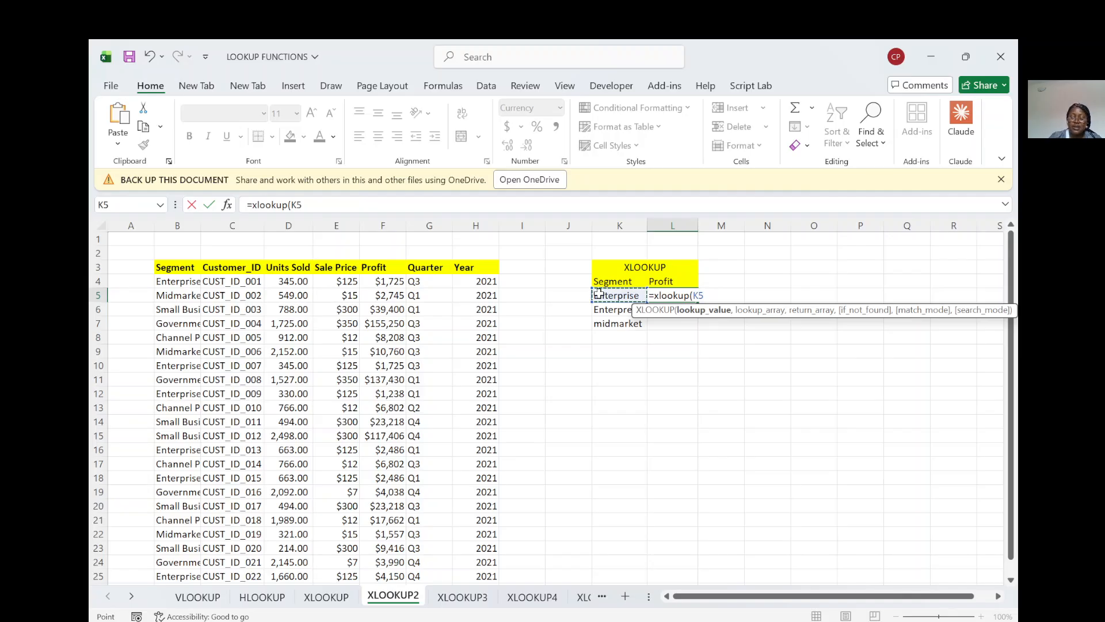
text(,)
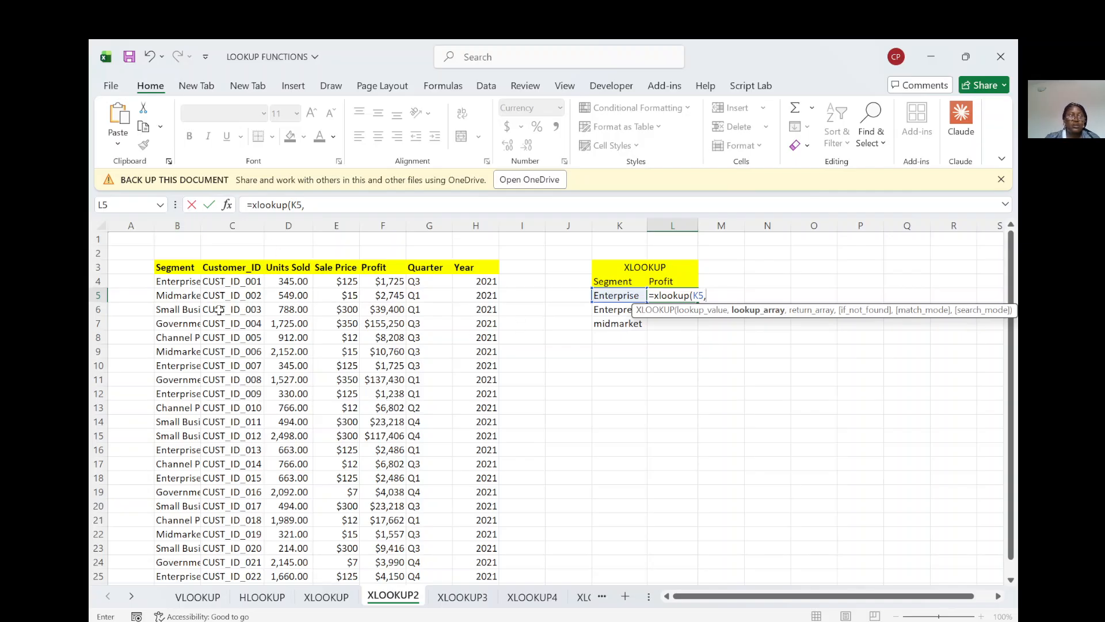
Step: Complete the XLOOKUP in L5 with lookup array B4:B25 and return array F4:F25
drag(179, 286, 192, 531)
text(,)
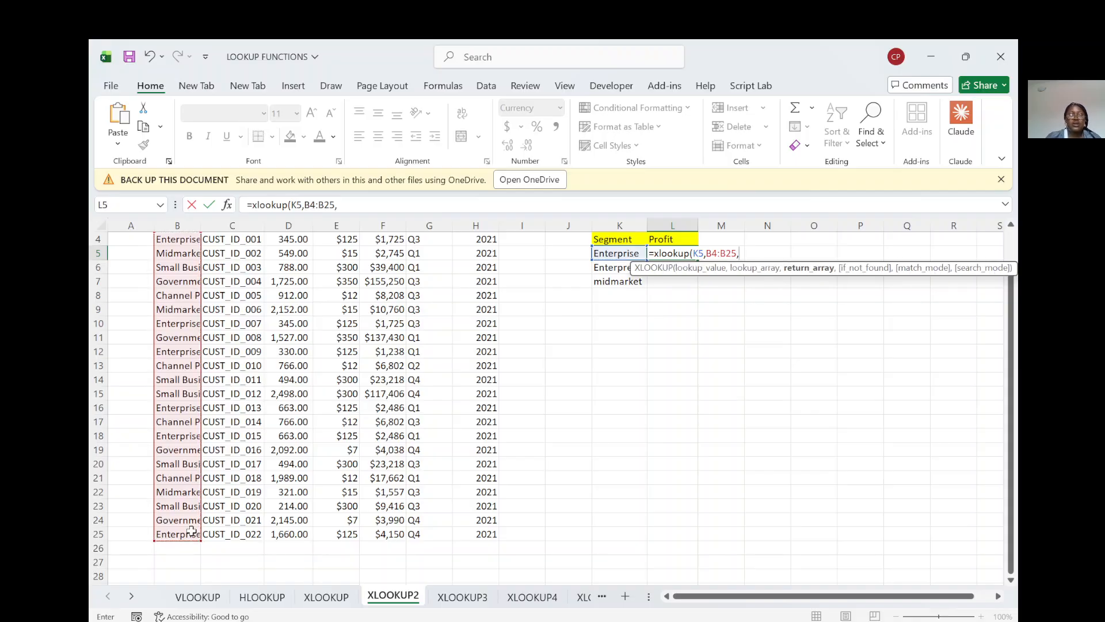
scroll(408, 368, up, 1)
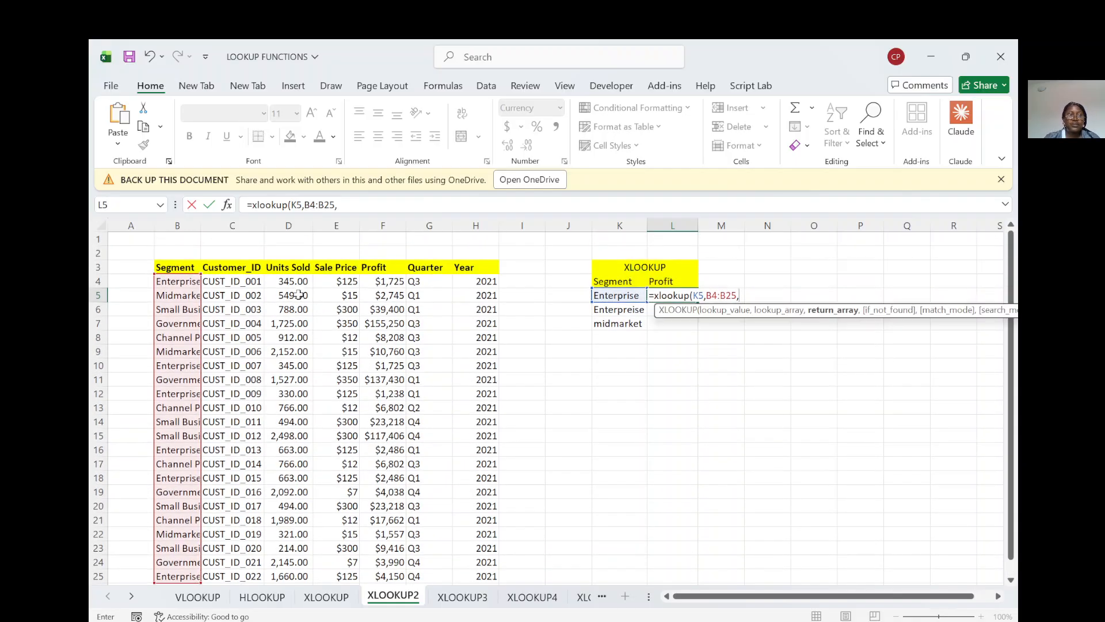
click(382, 282)
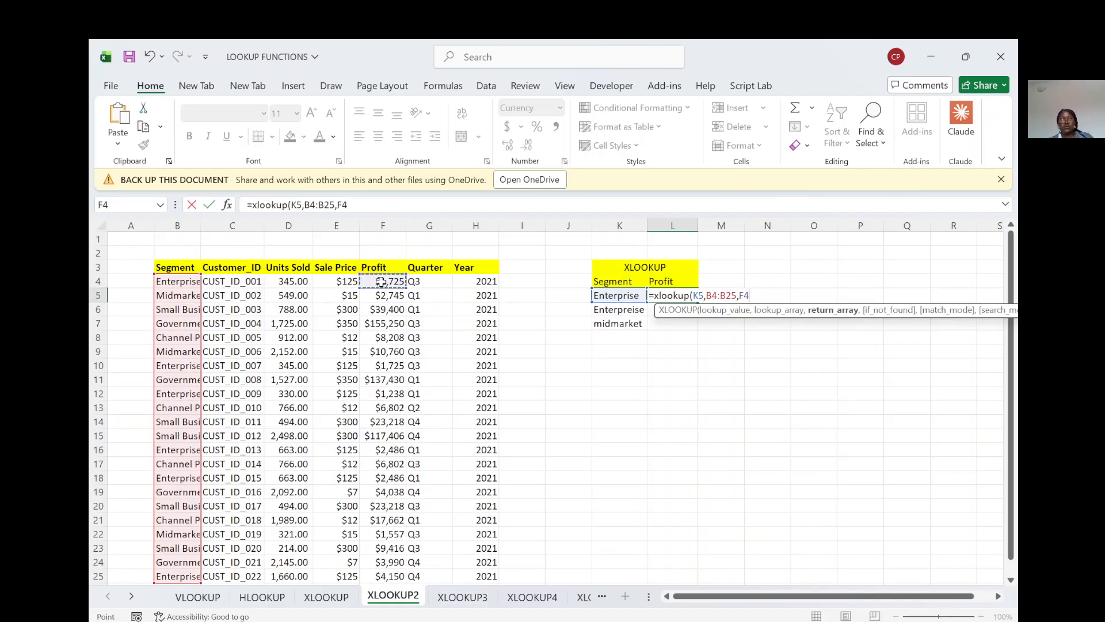
key(ctrl+shift+Down)
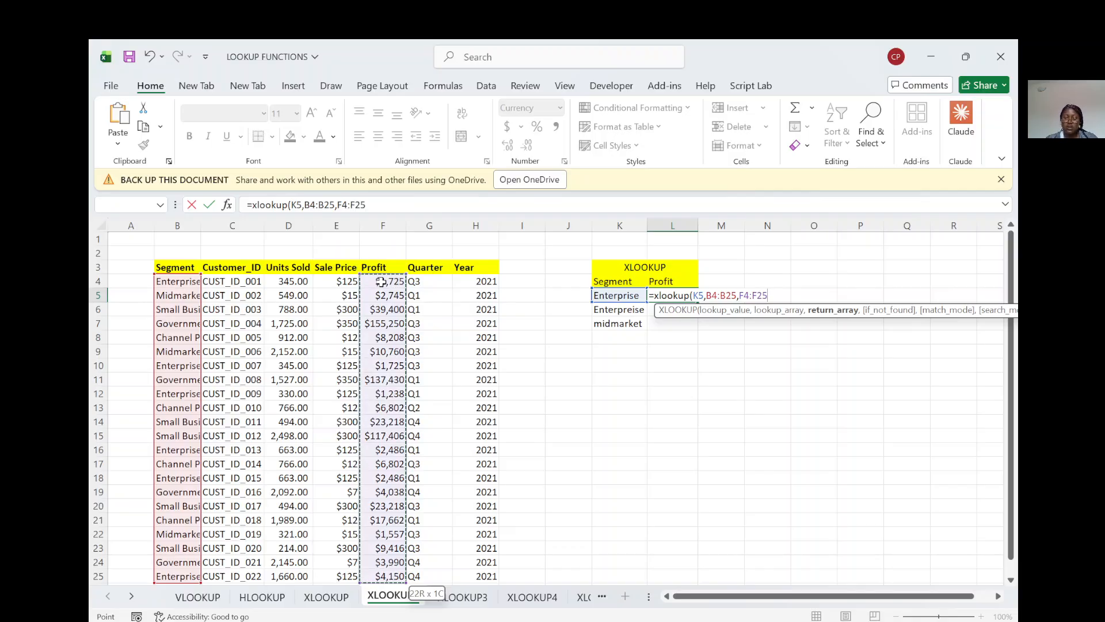
key(Return)
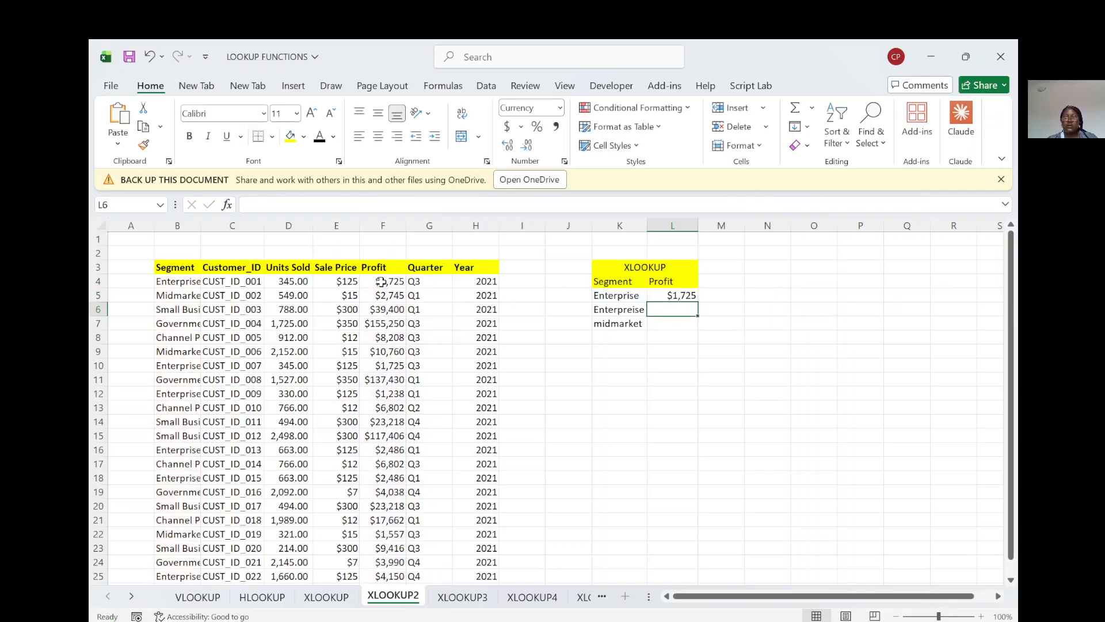
Step: Fill the XLOOKUP formula from L5 down to L7 and autofit the Segment column B
click(688, 295)
drag(697, 299, 697, 336)
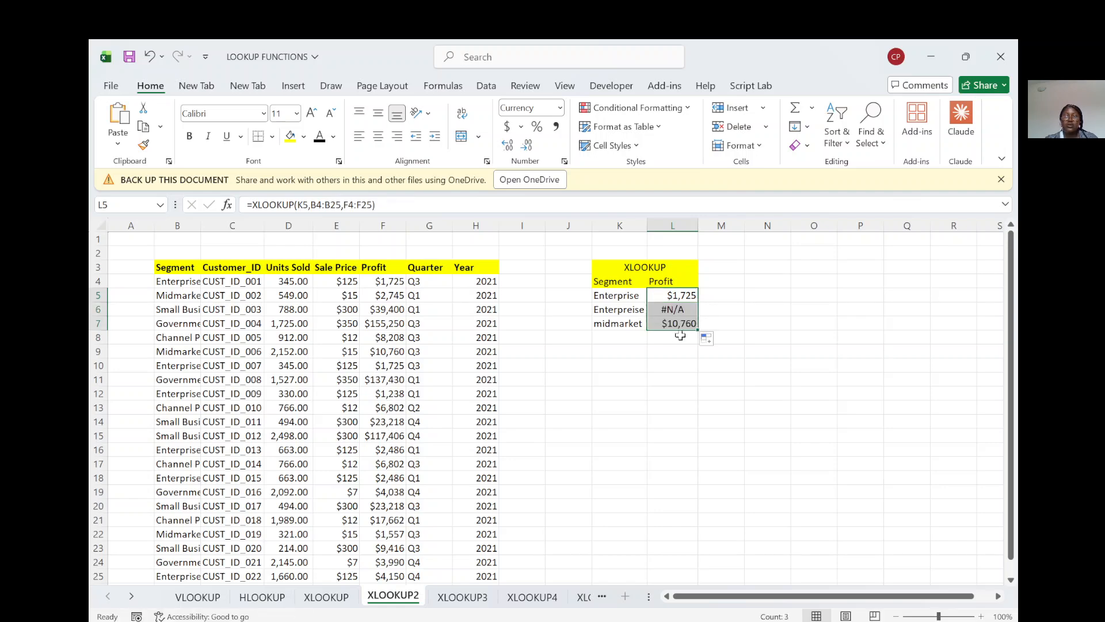
click(678, 310)
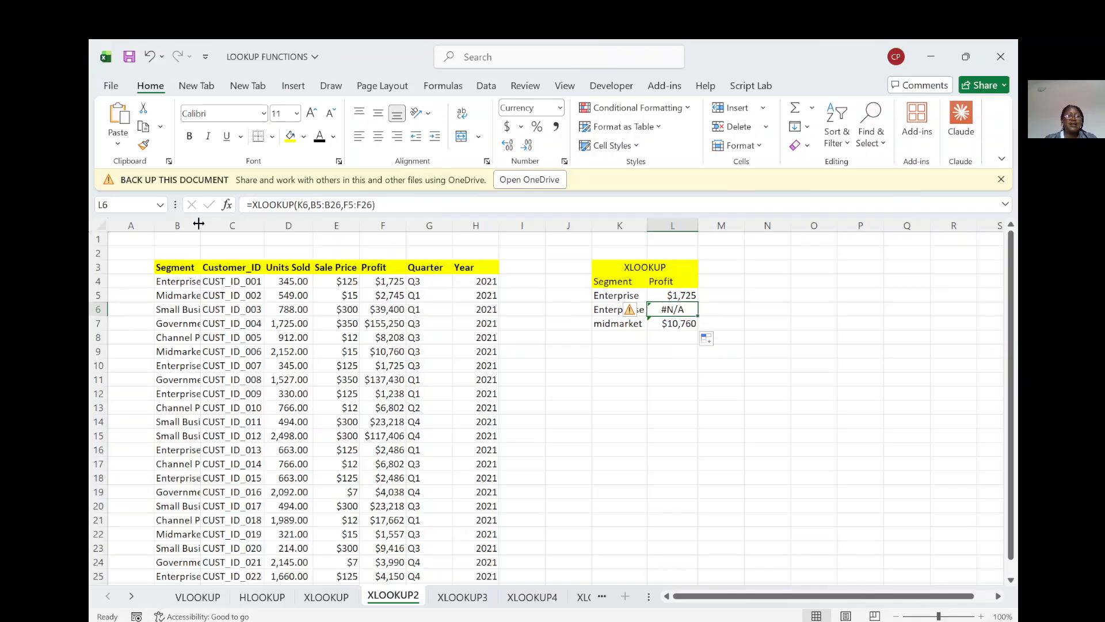
double_click(199, 224)
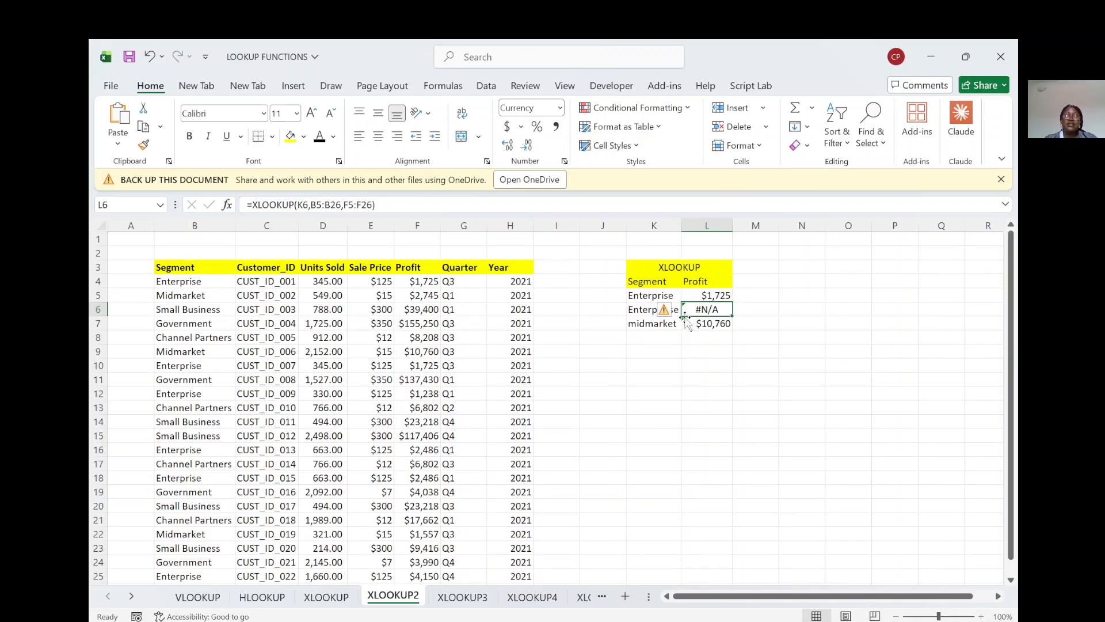
Step: Add "Not Found" as the if_not_found argument of the XLOOKUP formula in L5
click(722, 295)
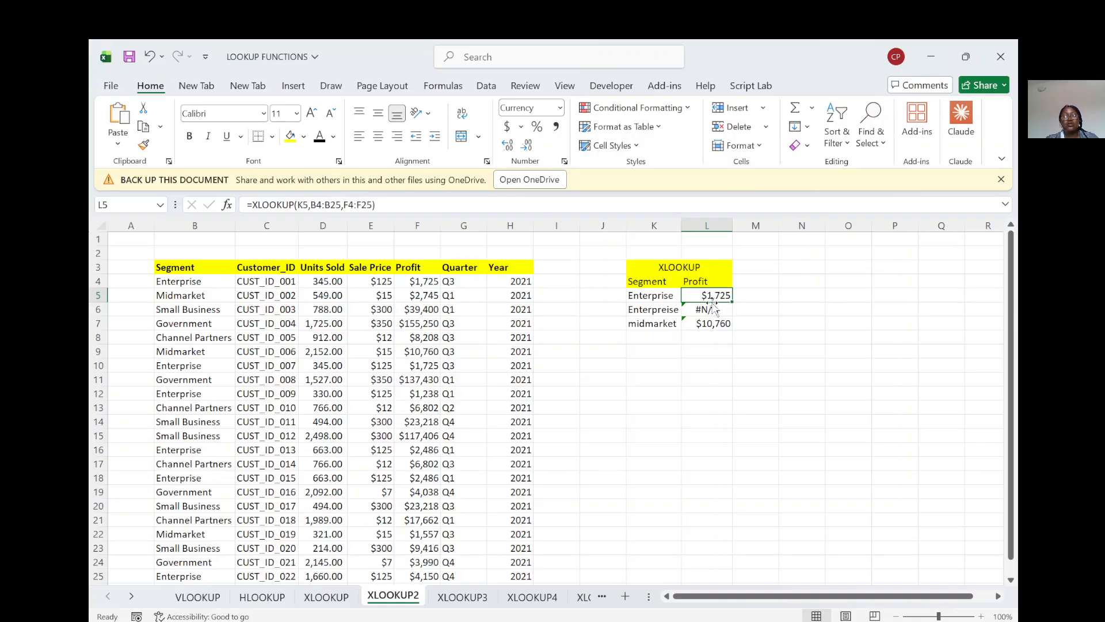
double_click(717, 294)
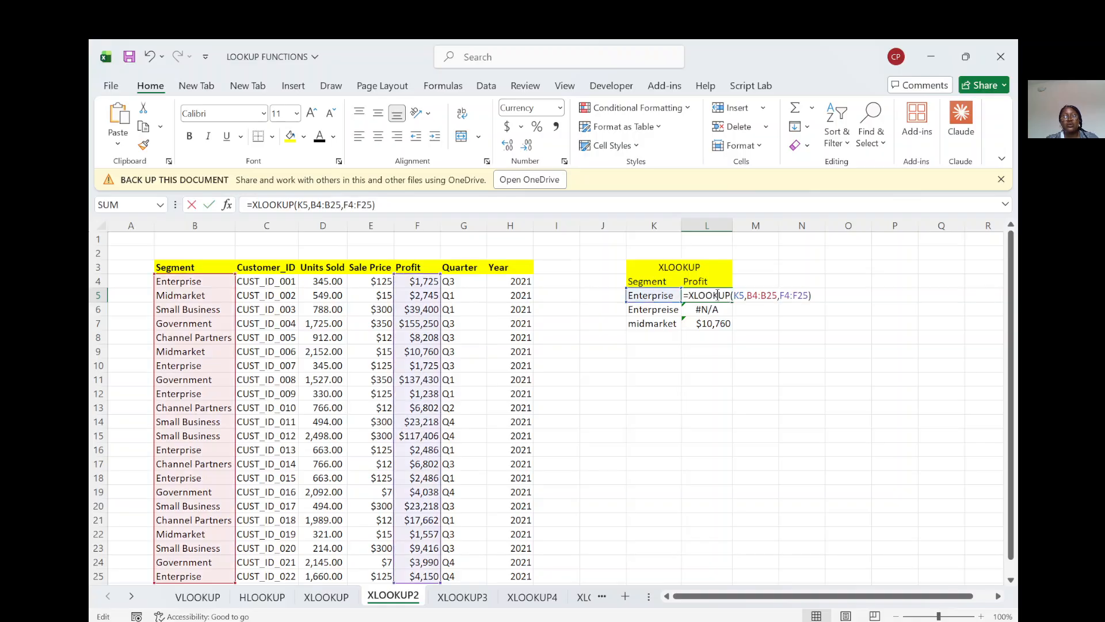
click(808, 297)
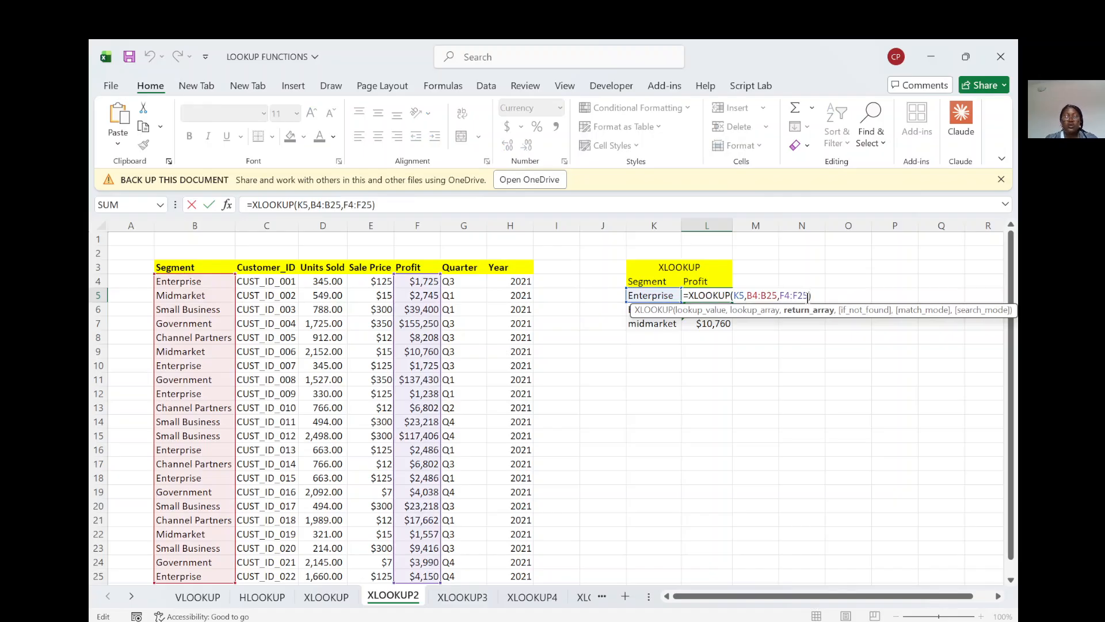
text(,)
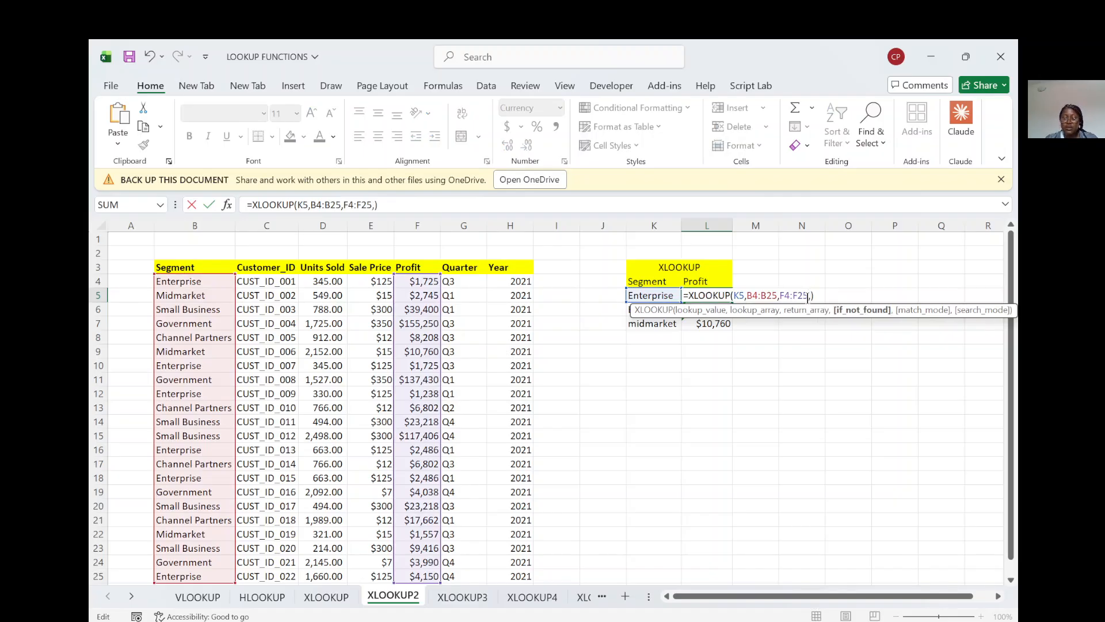
text("Not )
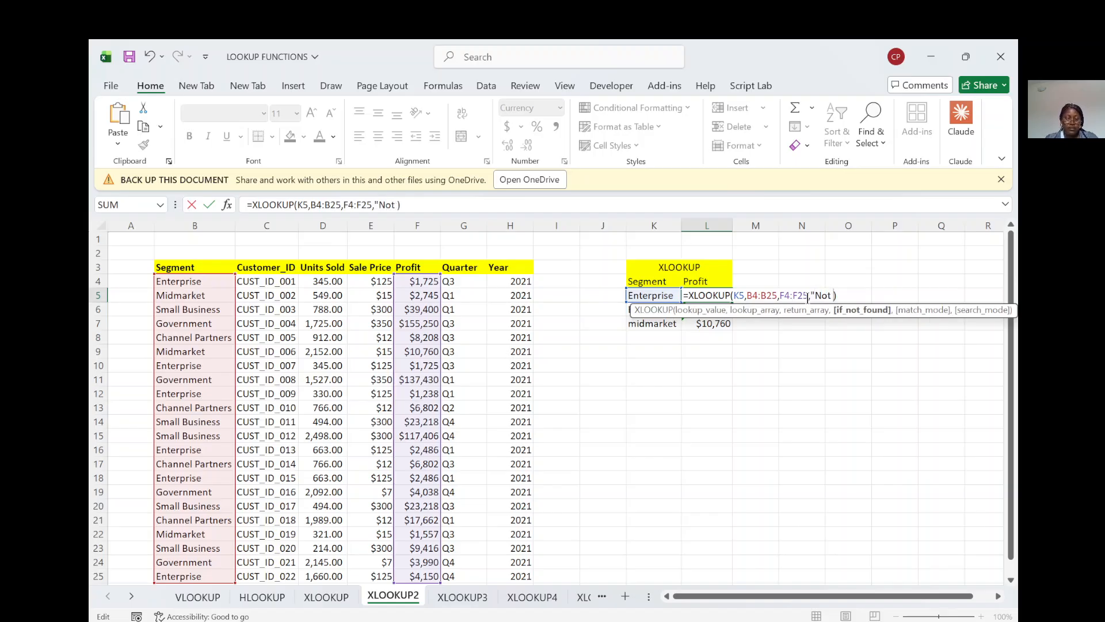
text(Found)
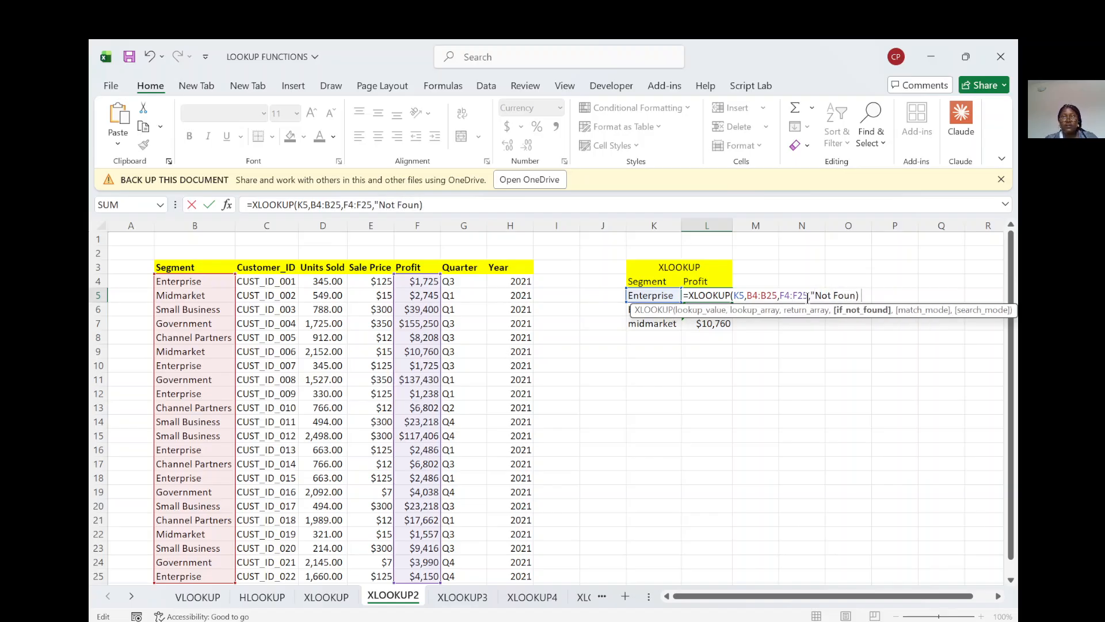
text(")
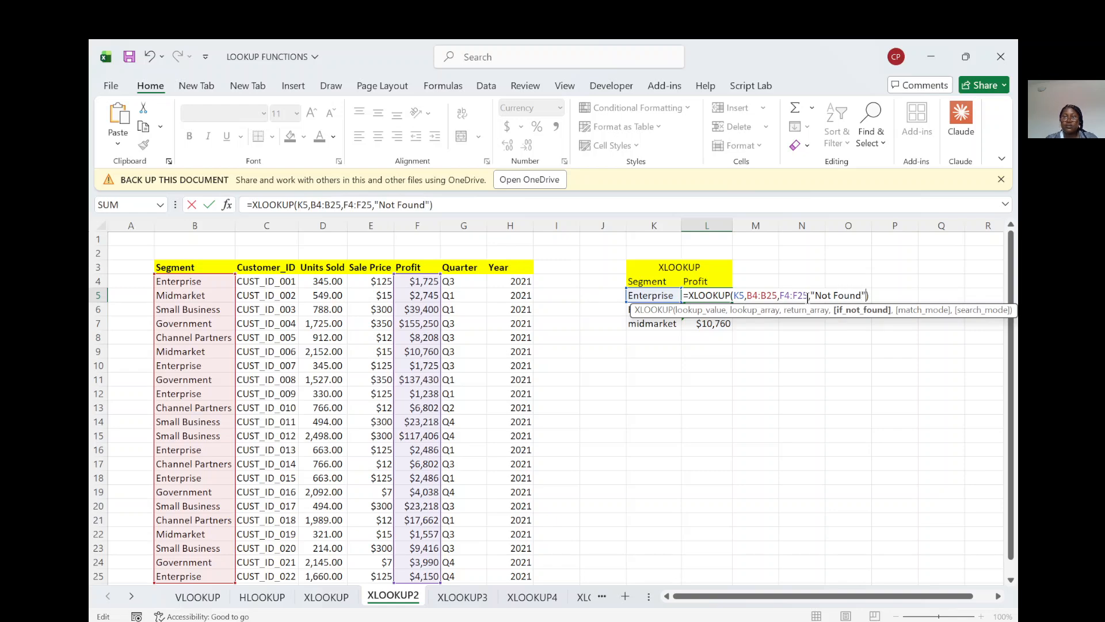
key(Return)
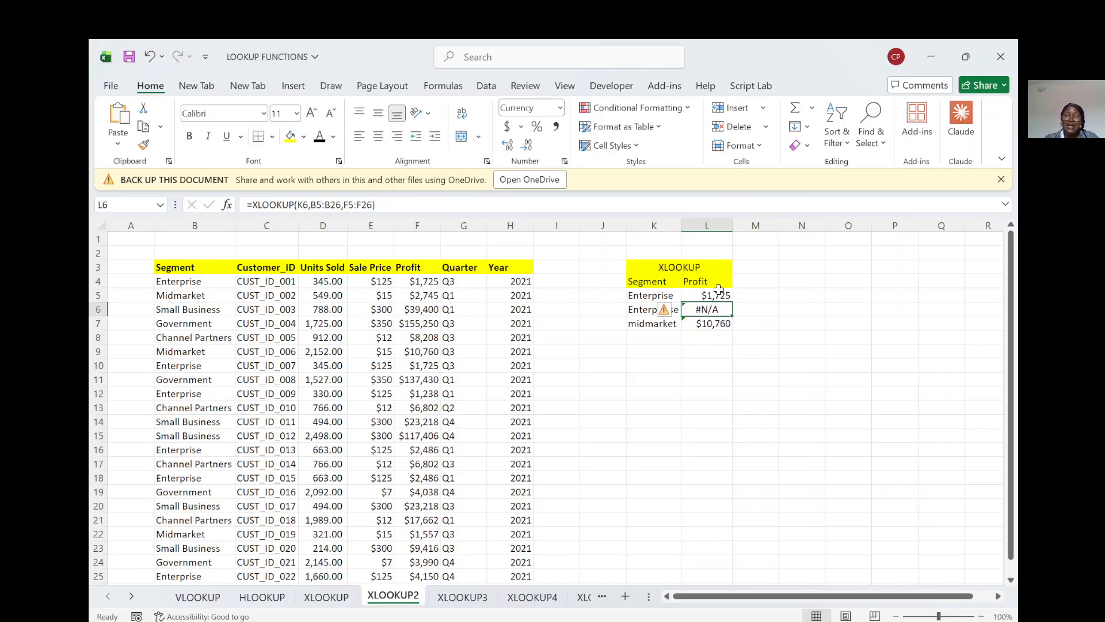
Step: Fill the updated XLOOKUP formula from L5 down to L7 and autofit column L
click(719, 294)
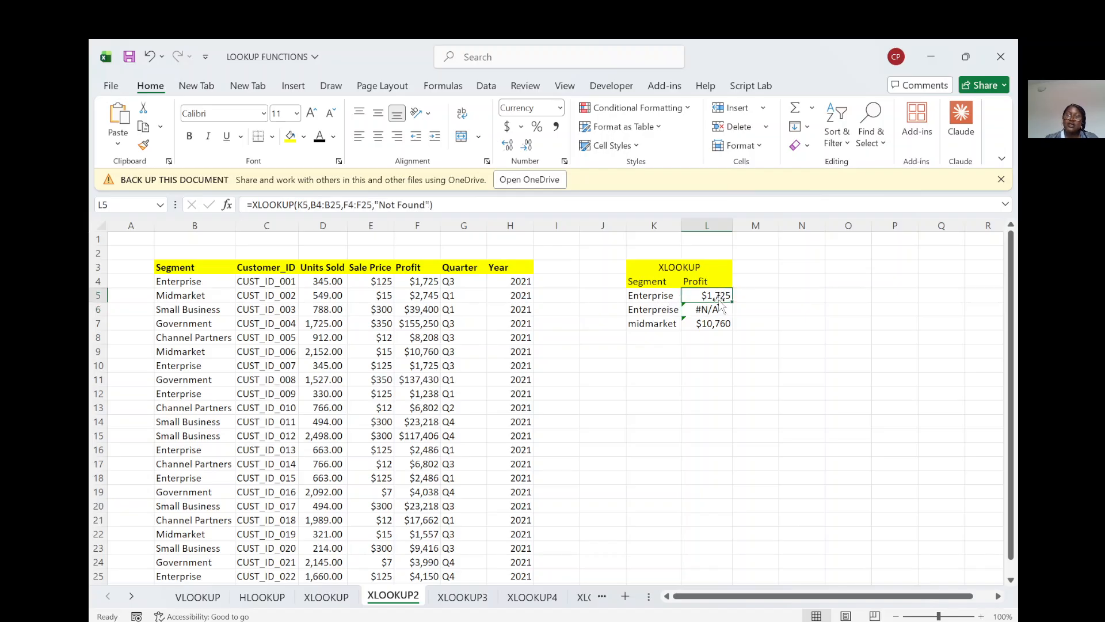
drag(731, 303, 727, 331)
double_click(732, 221)
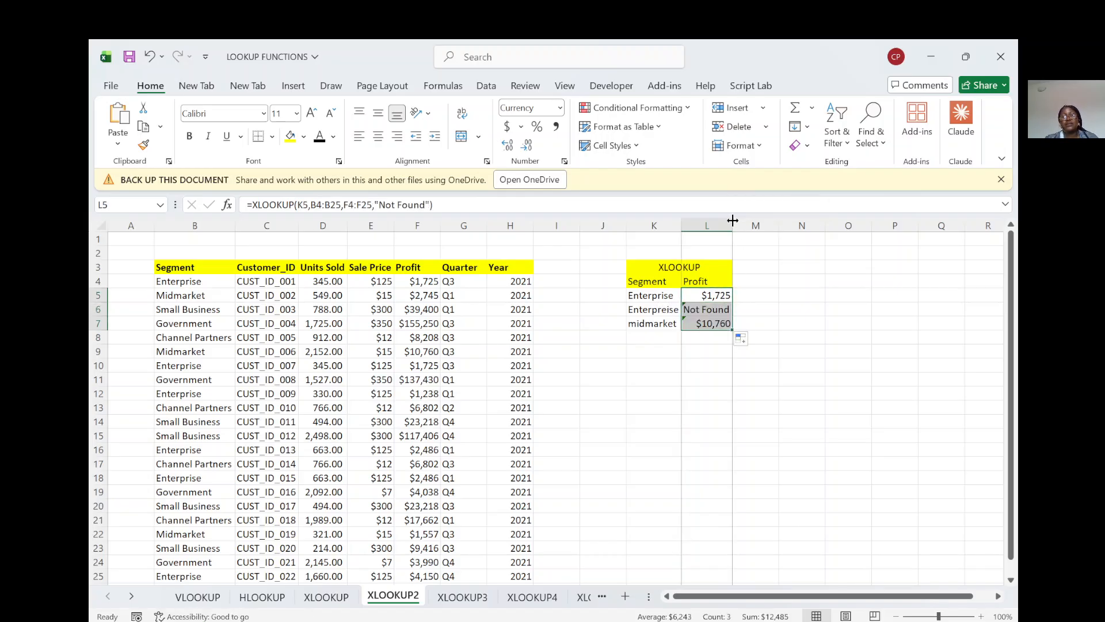
Step: On the XLOOKUP4 sheet, change the header in M3 to Sales and enter Profit as the header in N3
click(522, 601)
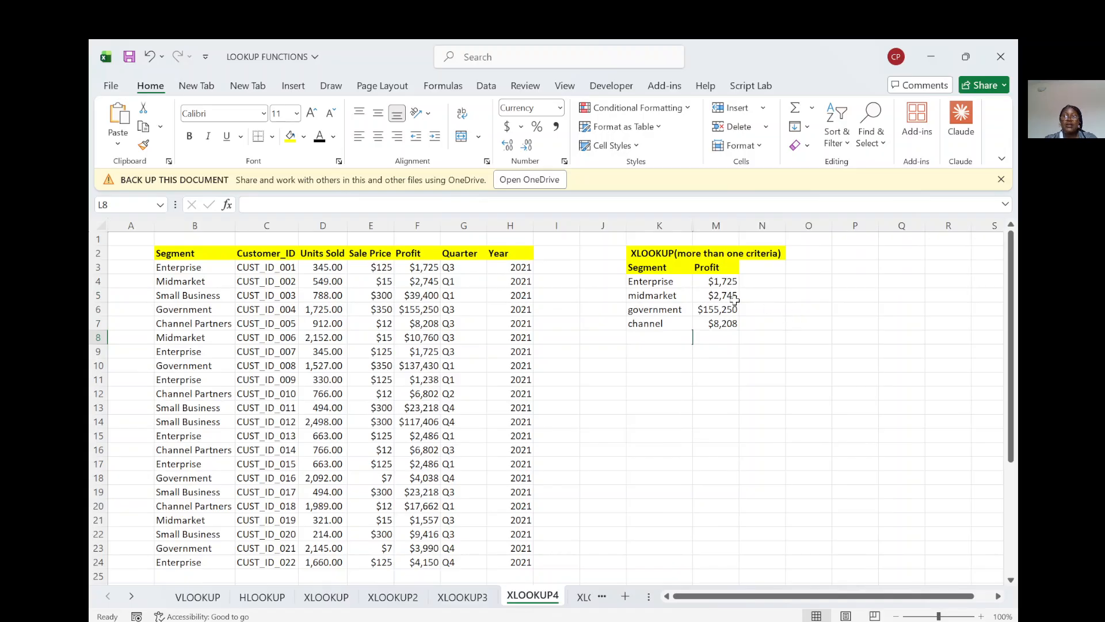
click(756, 267)
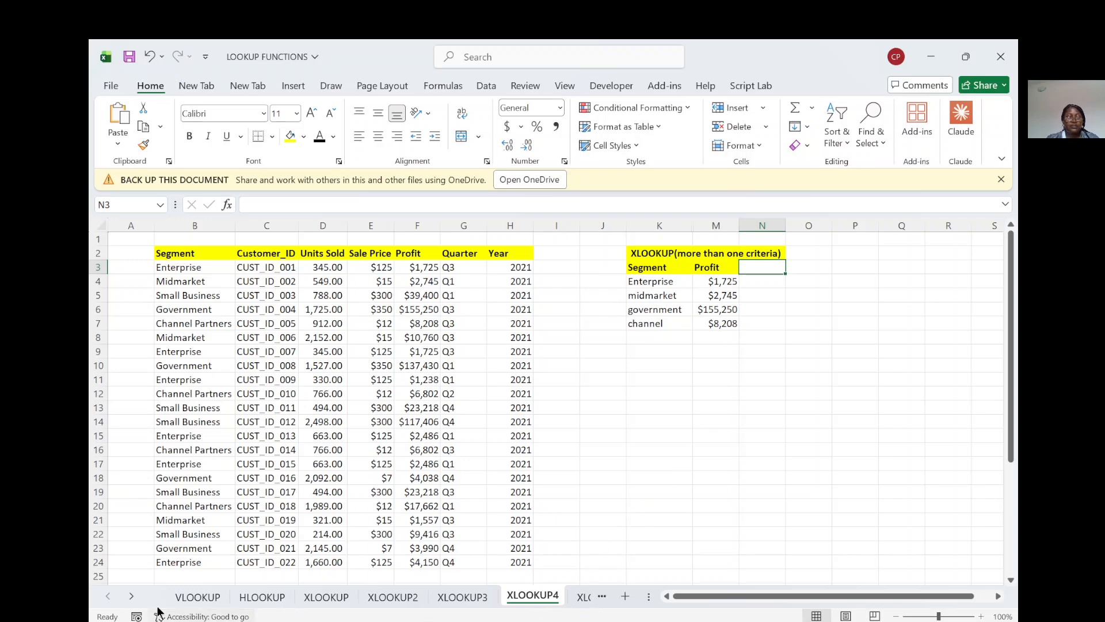
click(131, 597)
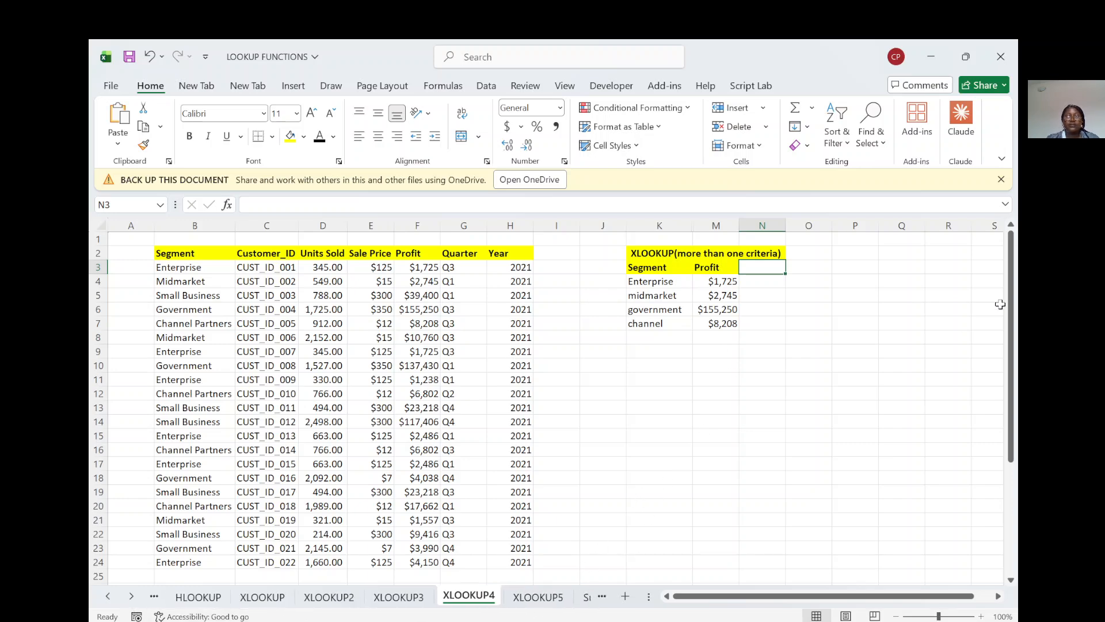
click(717, 269)
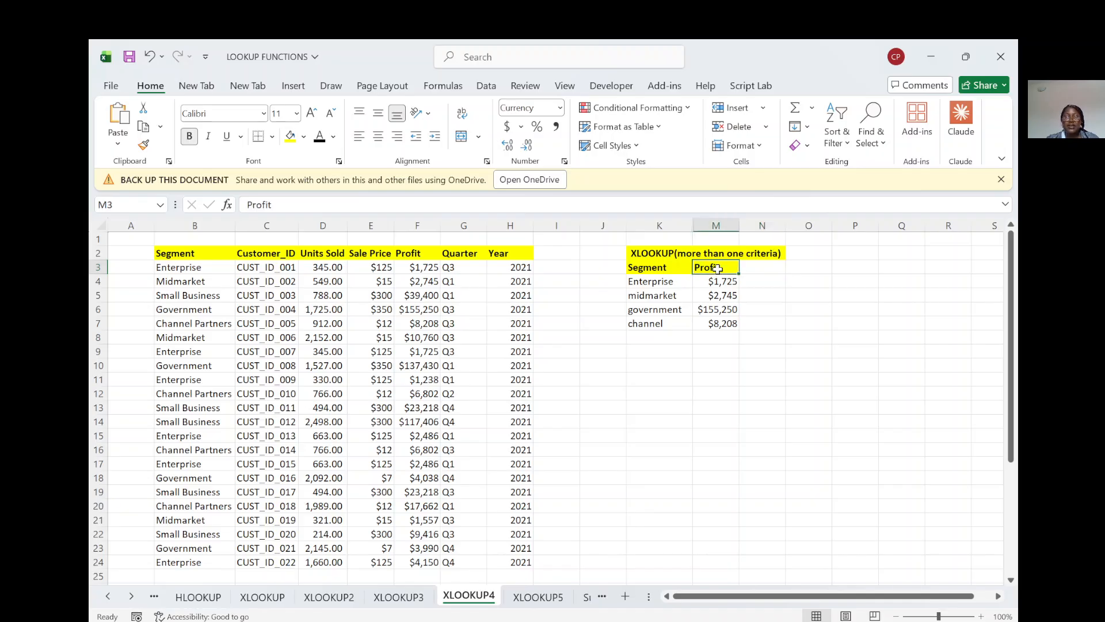
text(Sales)
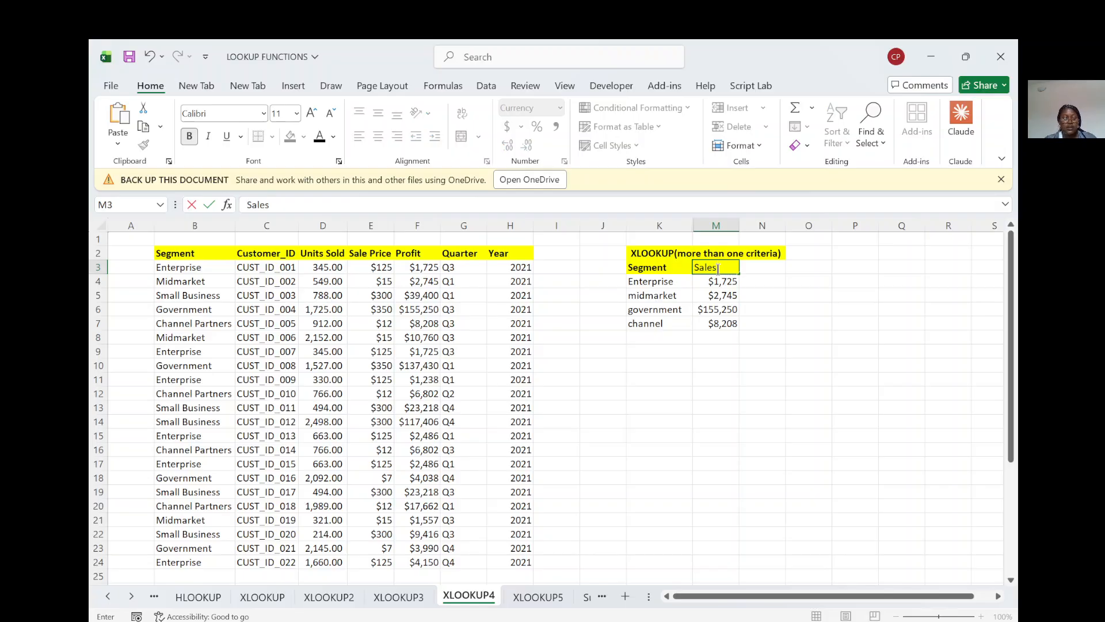
key(Tab)
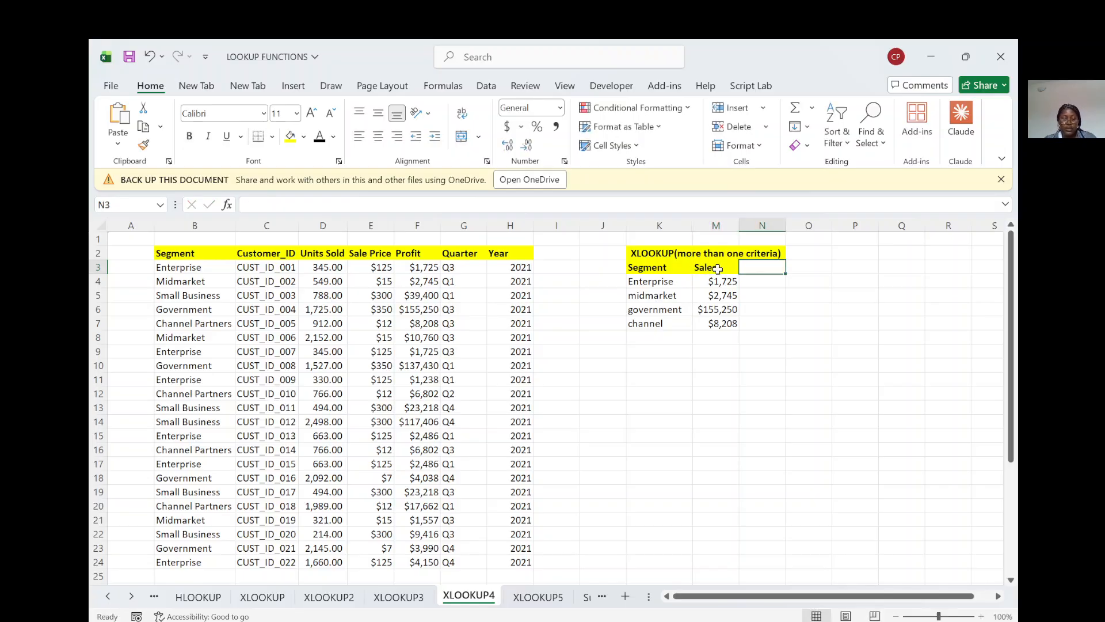
text(Profit)
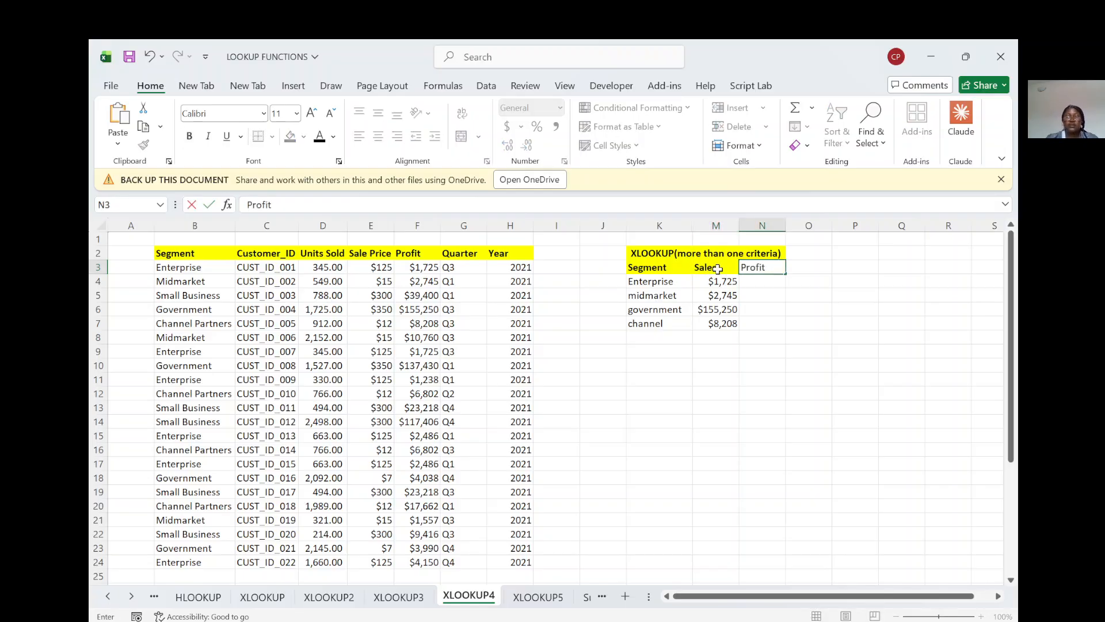
Step: Start a new XLOOKUP formula in M4 with K4 as lookup value and B3:B24 as lookup array
click(716, 282)
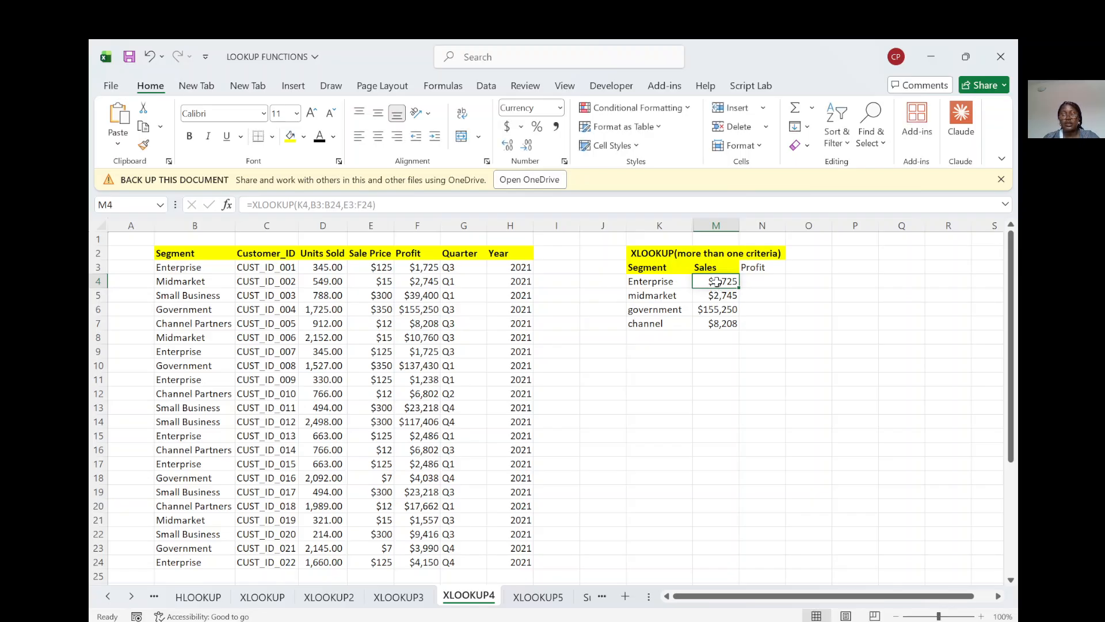
text(=)
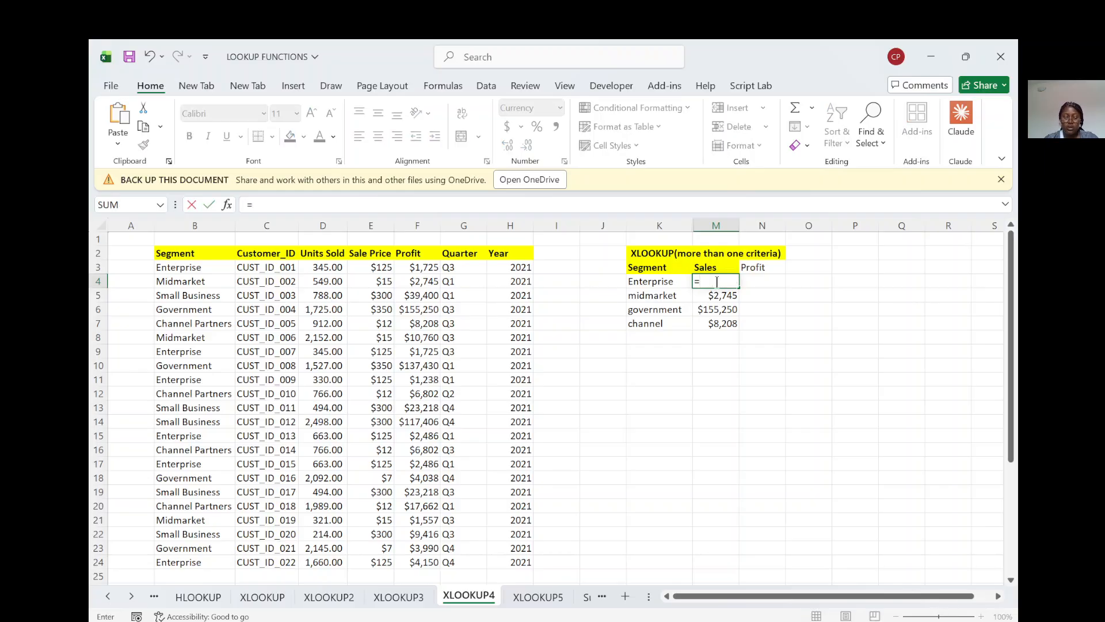
text(xloo)
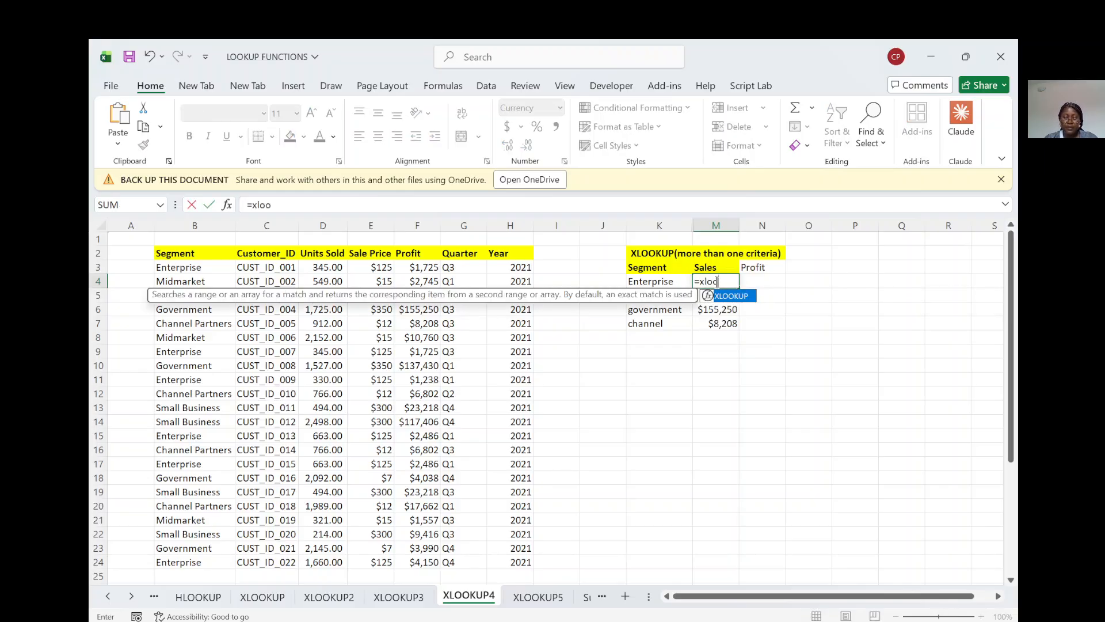
text(kup()
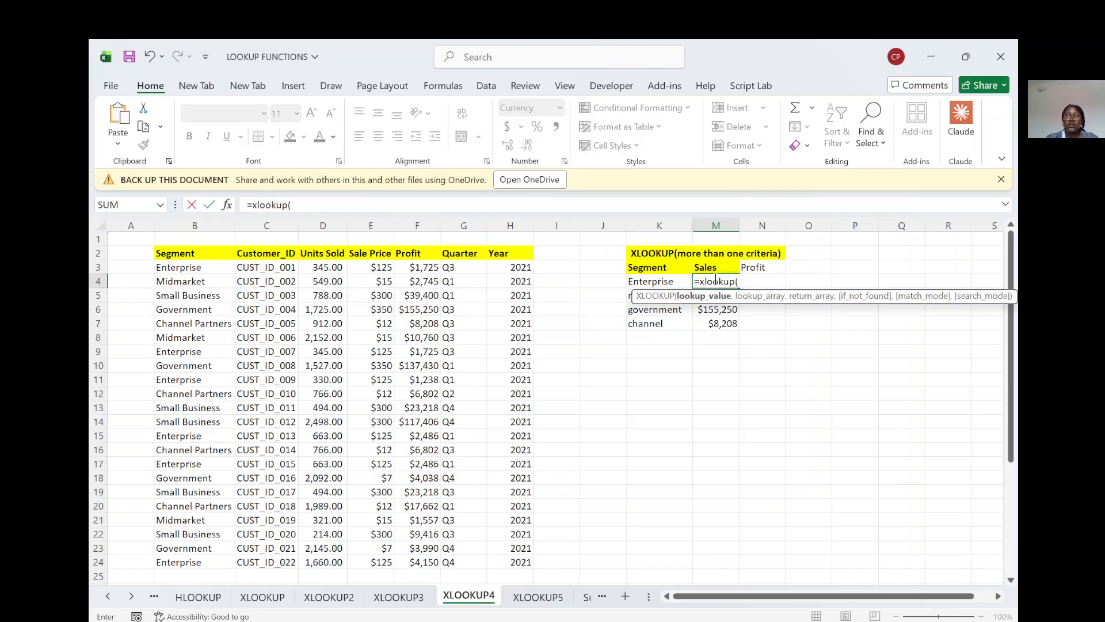
click(654, 283)
text(,)
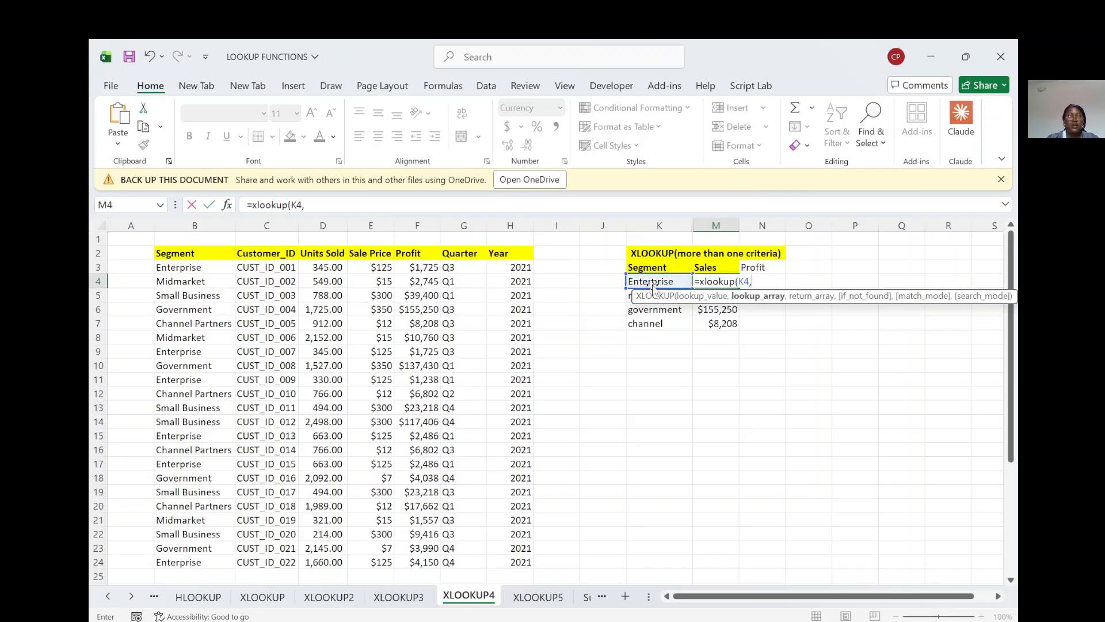
click(193, 268)
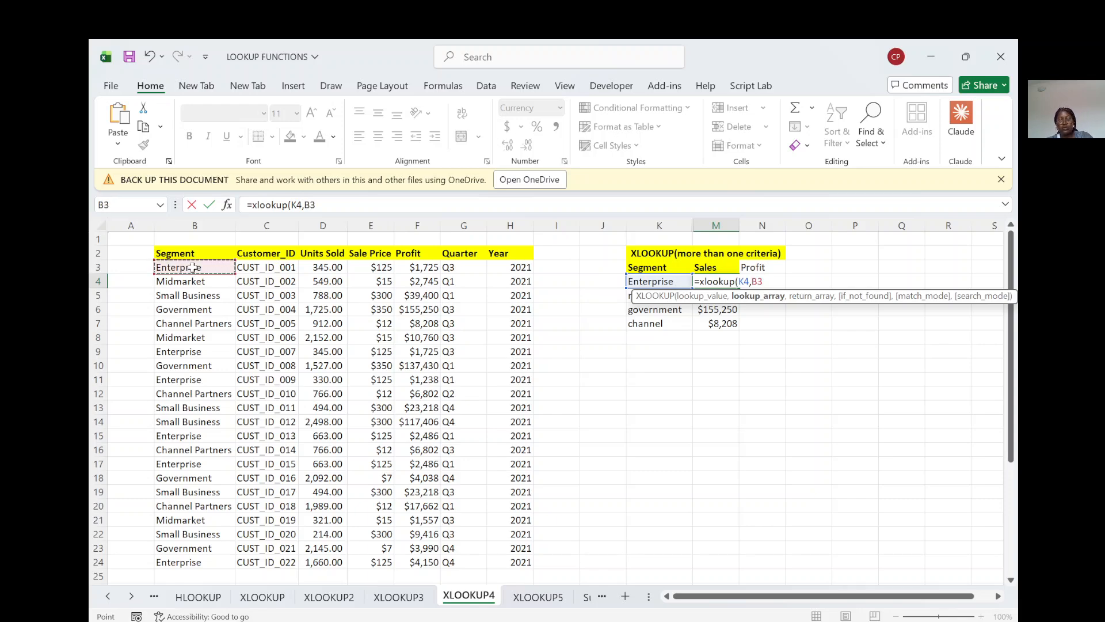
key(ctrl+shift+Down)
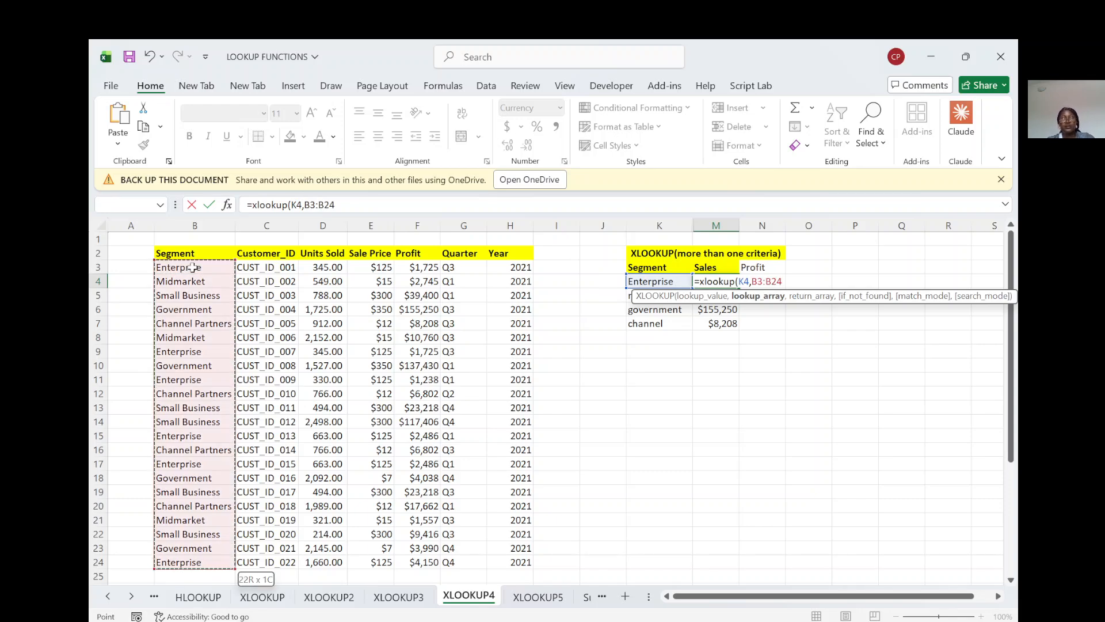
text(,)
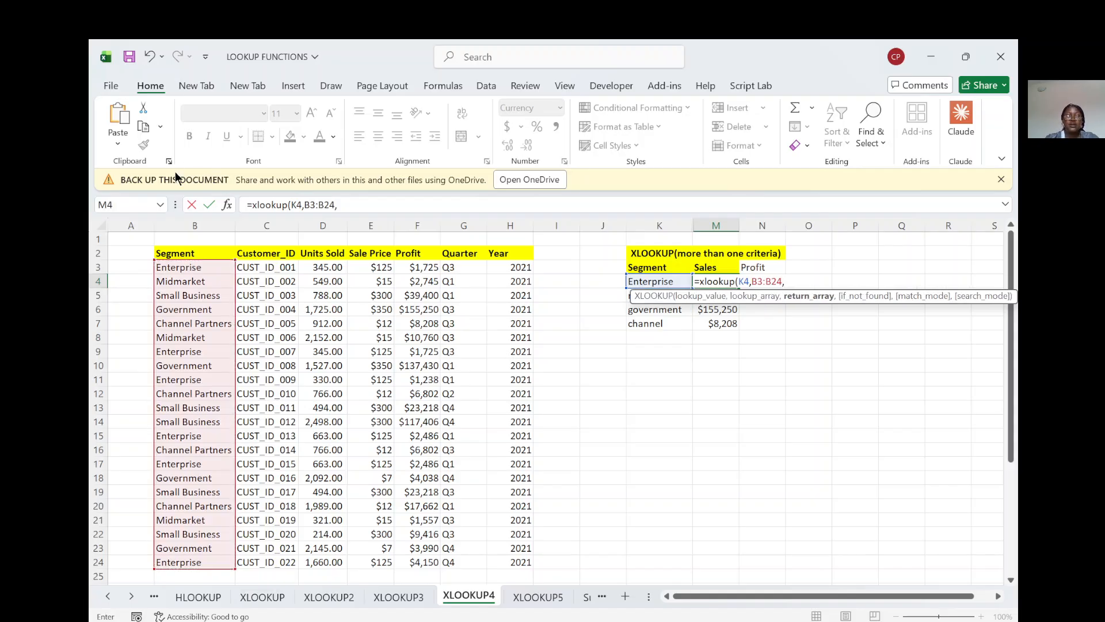
Step: Complete the XLOOKUP in M4 with the two-column return array E3:F24, covering Sale Price and Profit
click(373, 269)
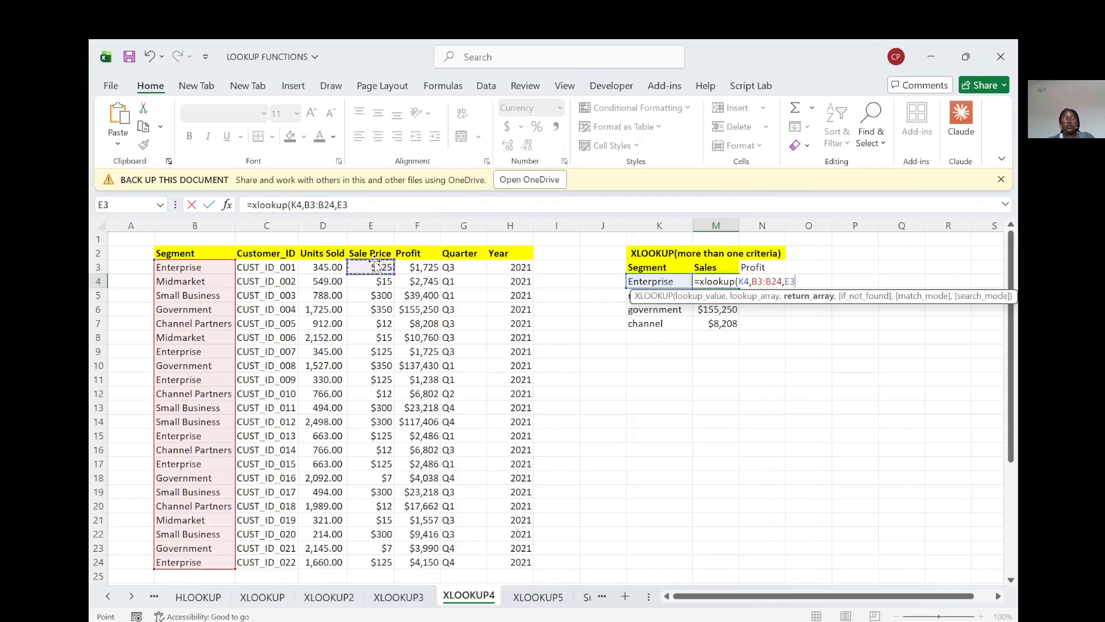
key(BackSpace)
key(BackSpace)
text(F3)
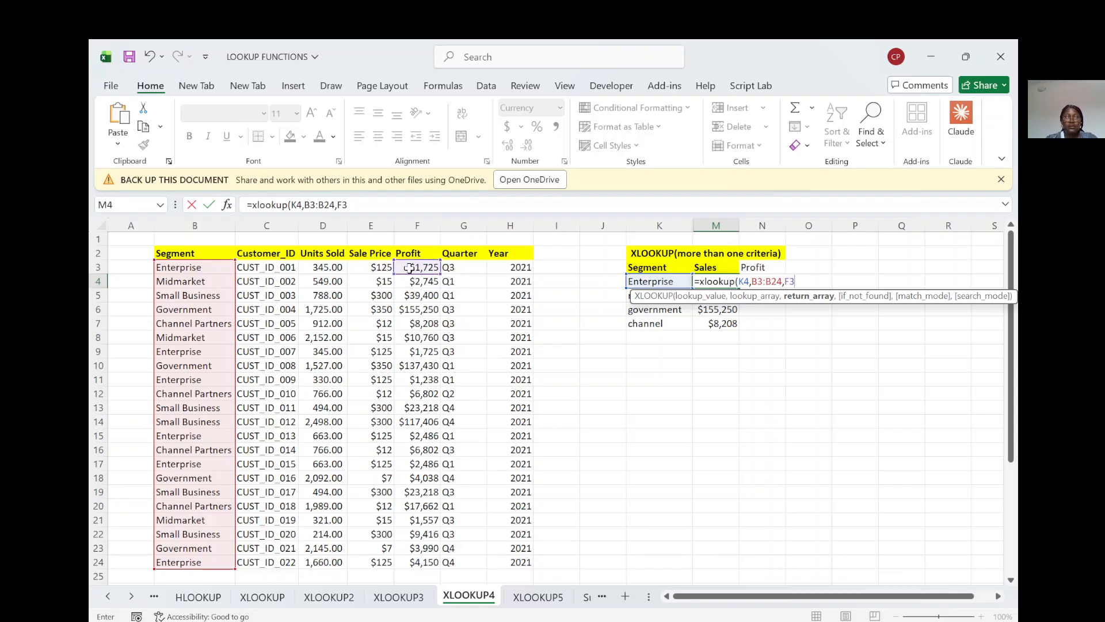
drag(395, 269, 364, 271)
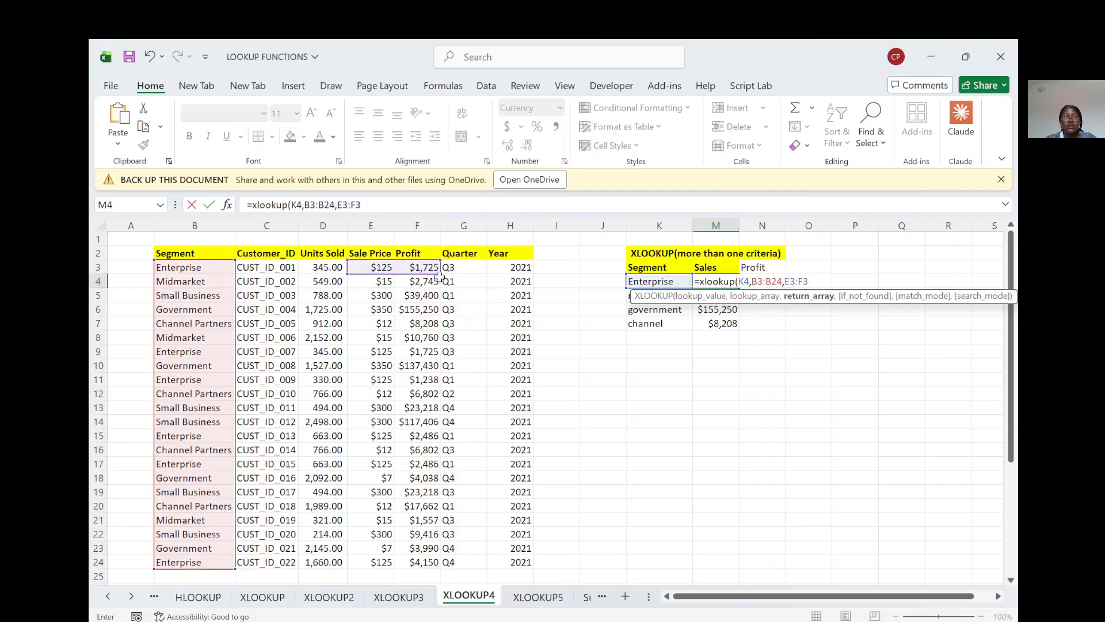
drag(435, 297, 445, 568)
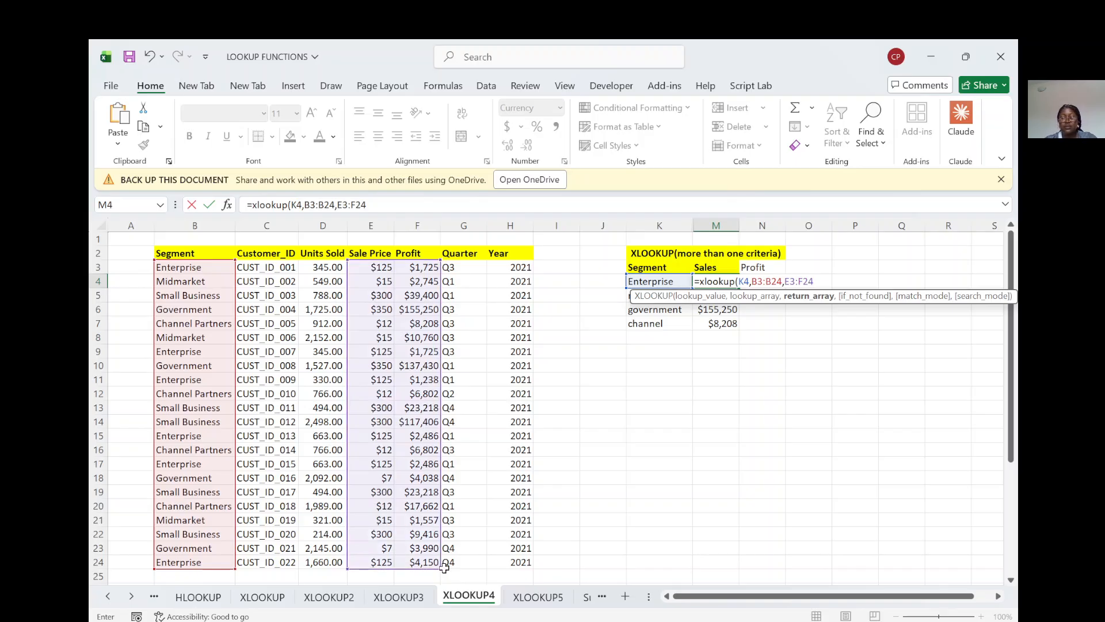
text())
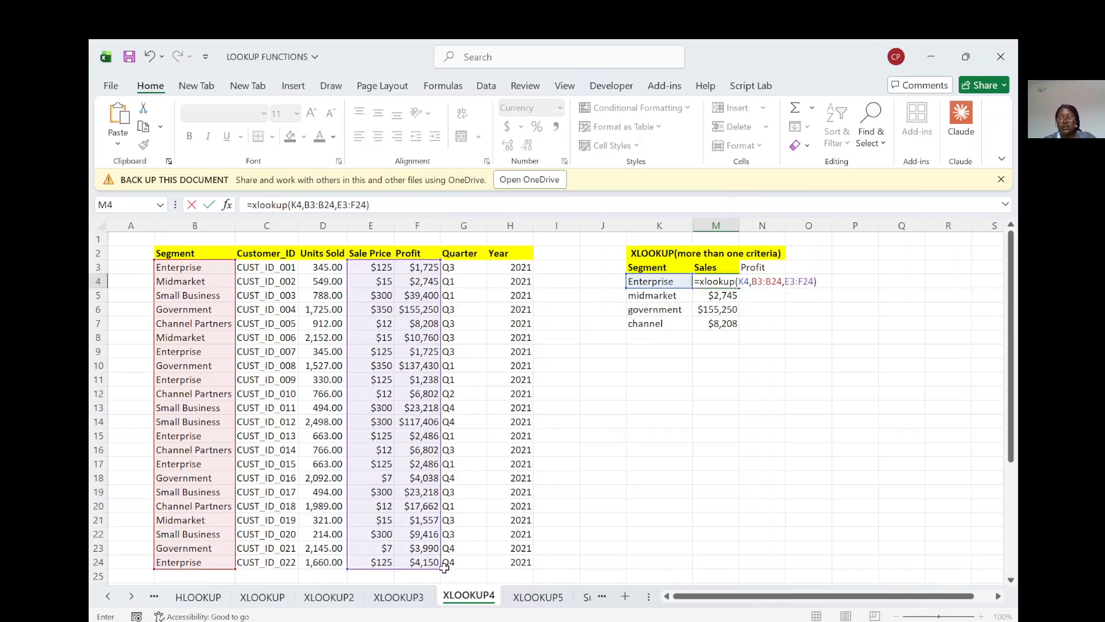
key(Return)
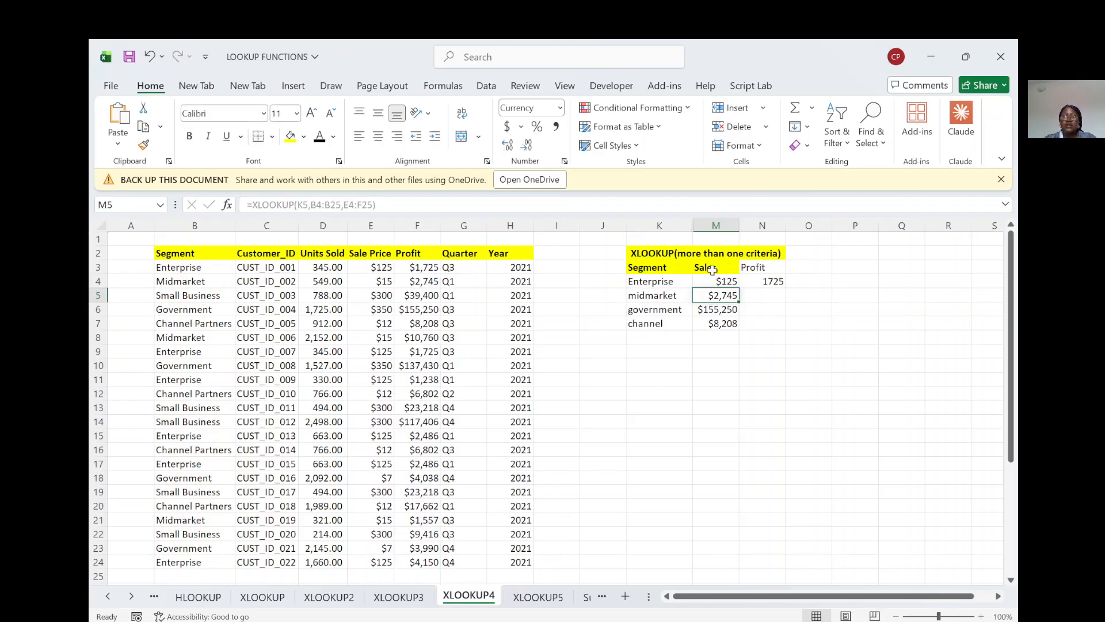
Step: Apply the Currency number format to the whole of column N
click(762, 224)
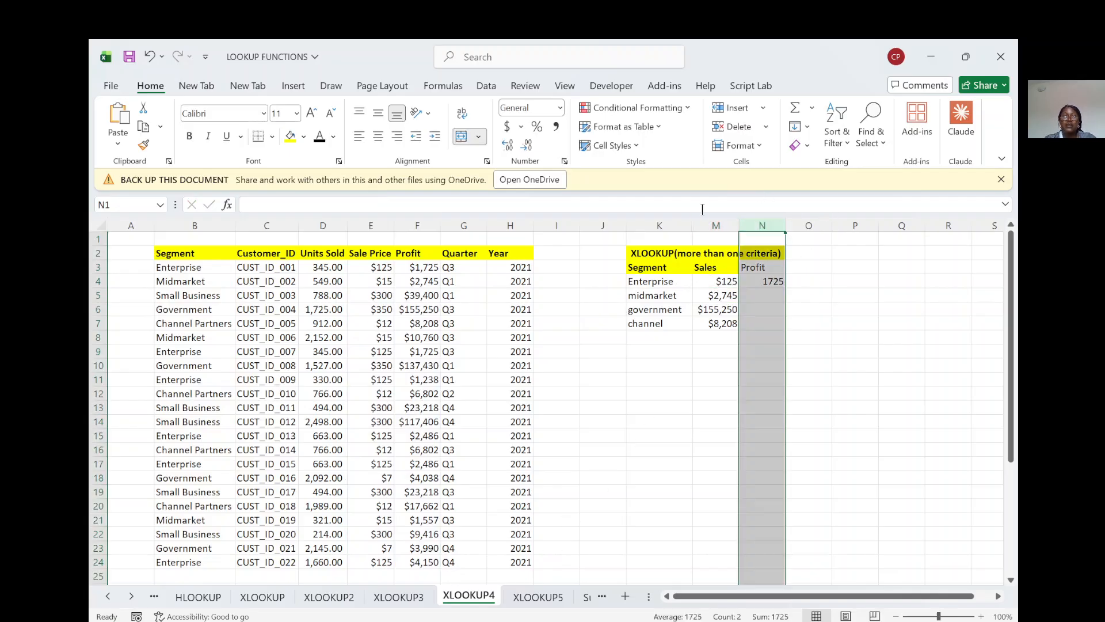
click(559, 108)
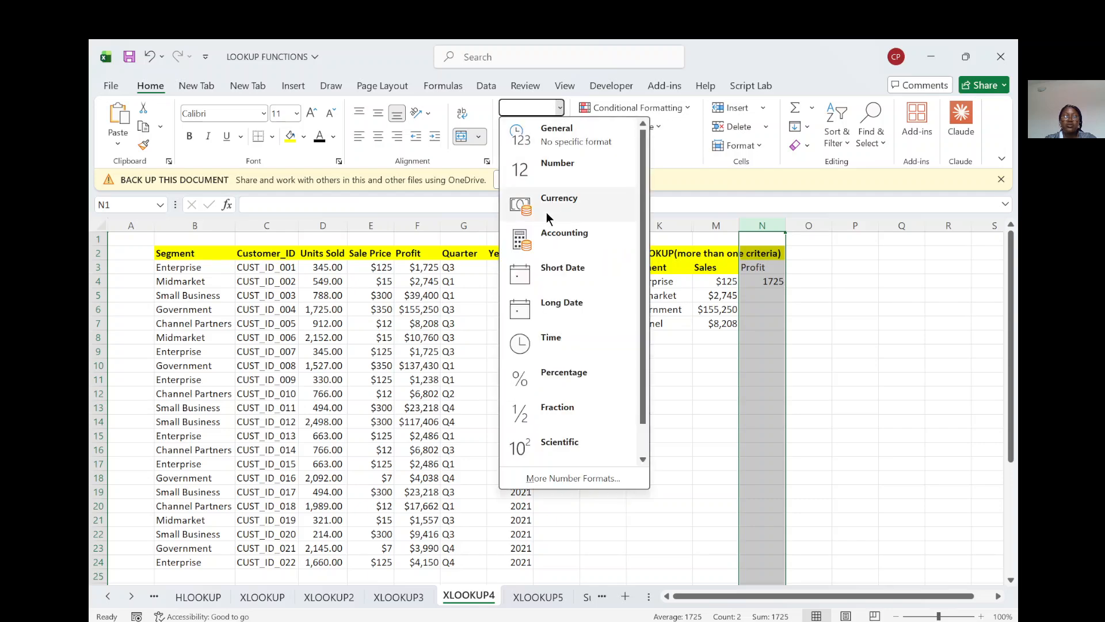
click(554, 199)
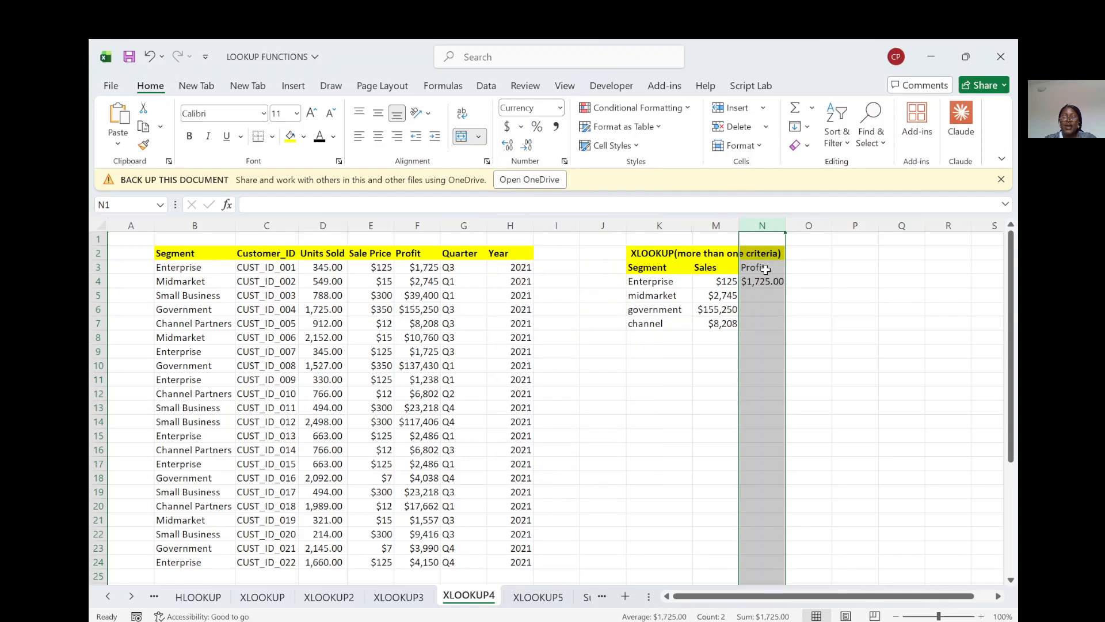
click(797, 311)
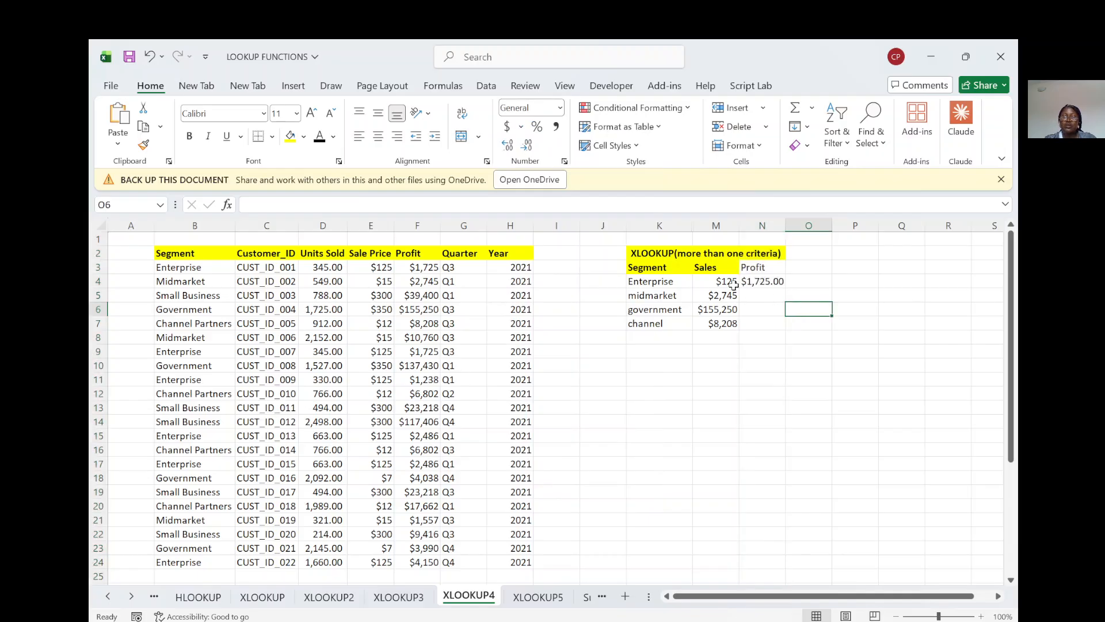
Step: Fill the two-column XLOOKUP from M4 down through row 7 and widen column N to fit the Profit values
click(727, 280)
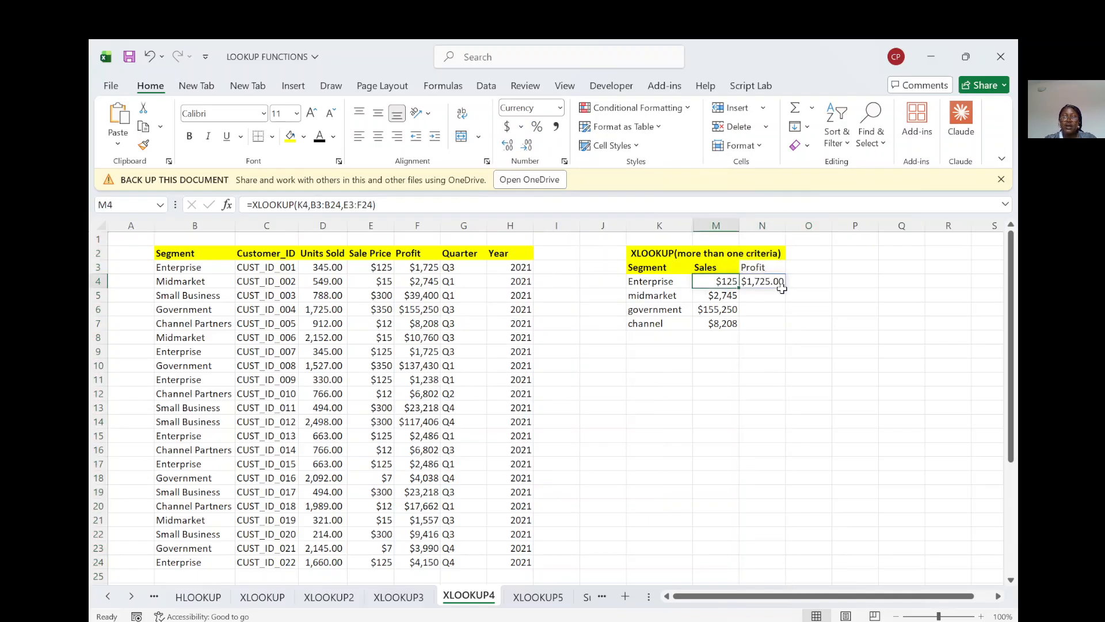
drag(720, 280, 786, 334)
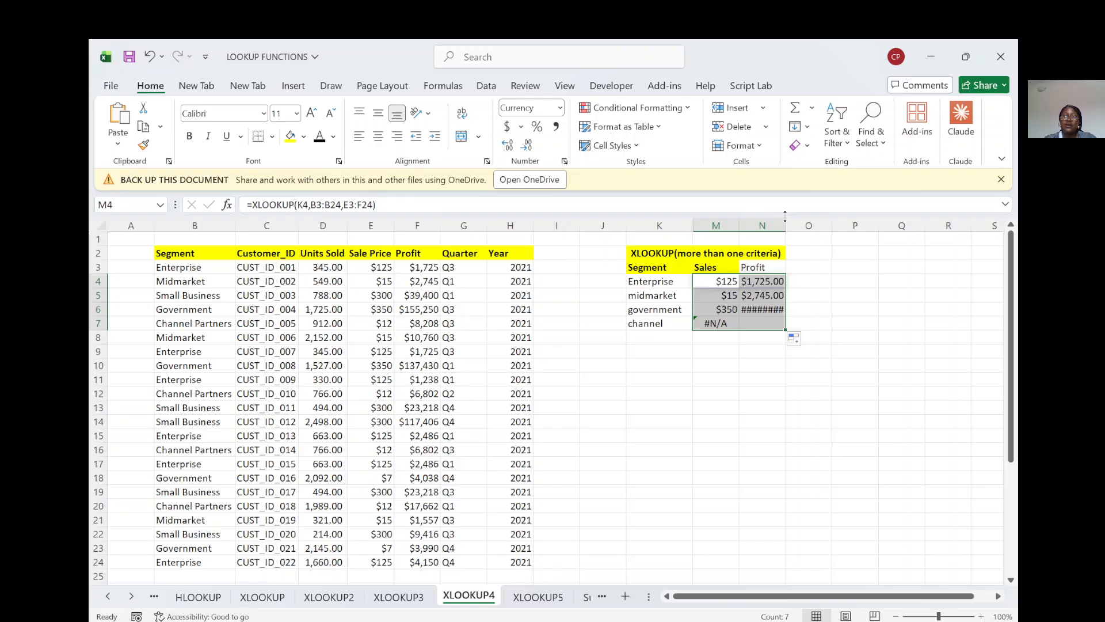
drag(786, 218, 797, 218)
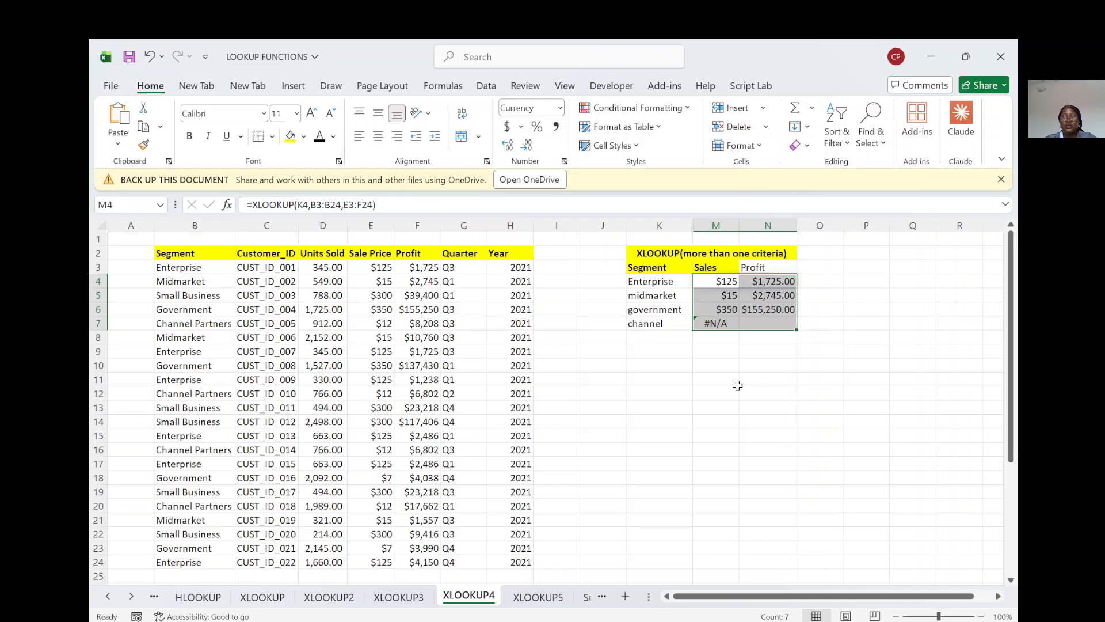
Step: Complete the segment name in K7 so that it reads "channel partners"
click(716, 326)
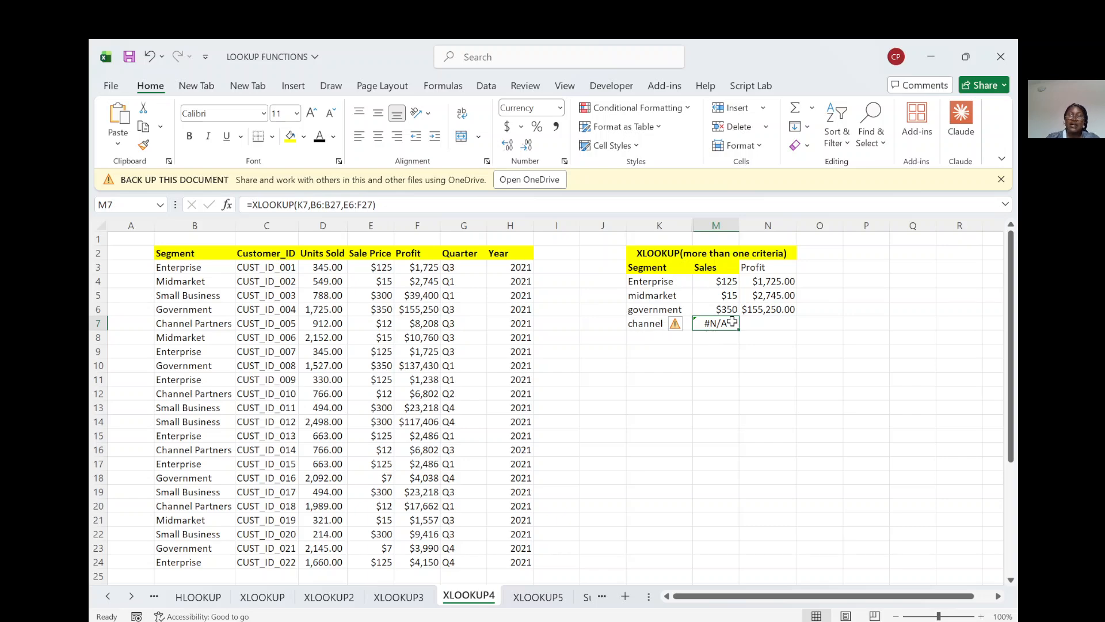
click(637, 321)
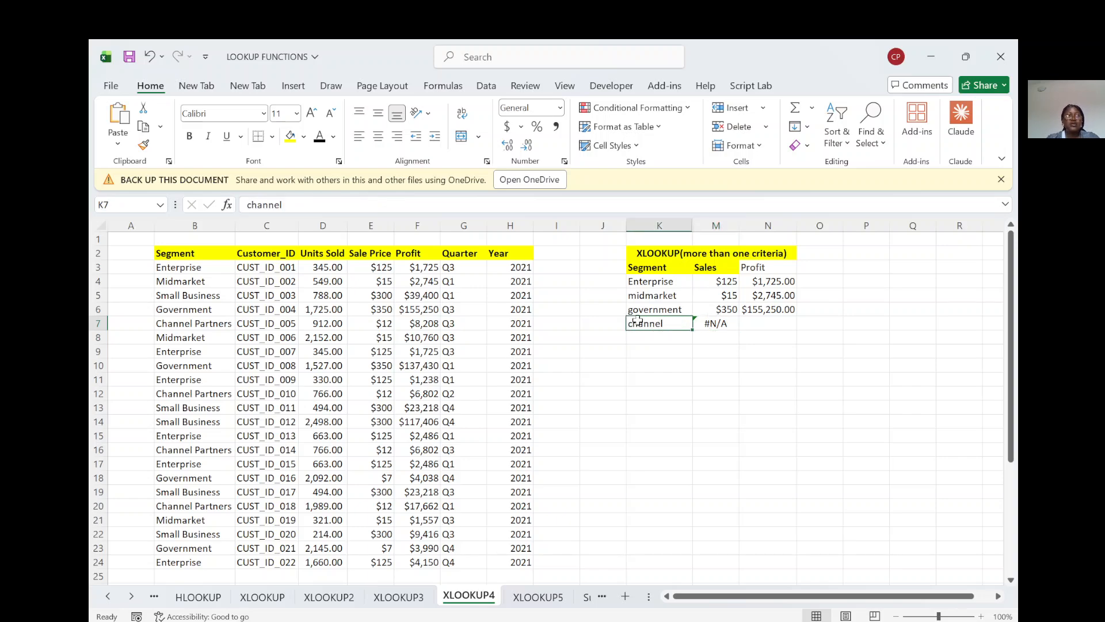
click(311, 205)
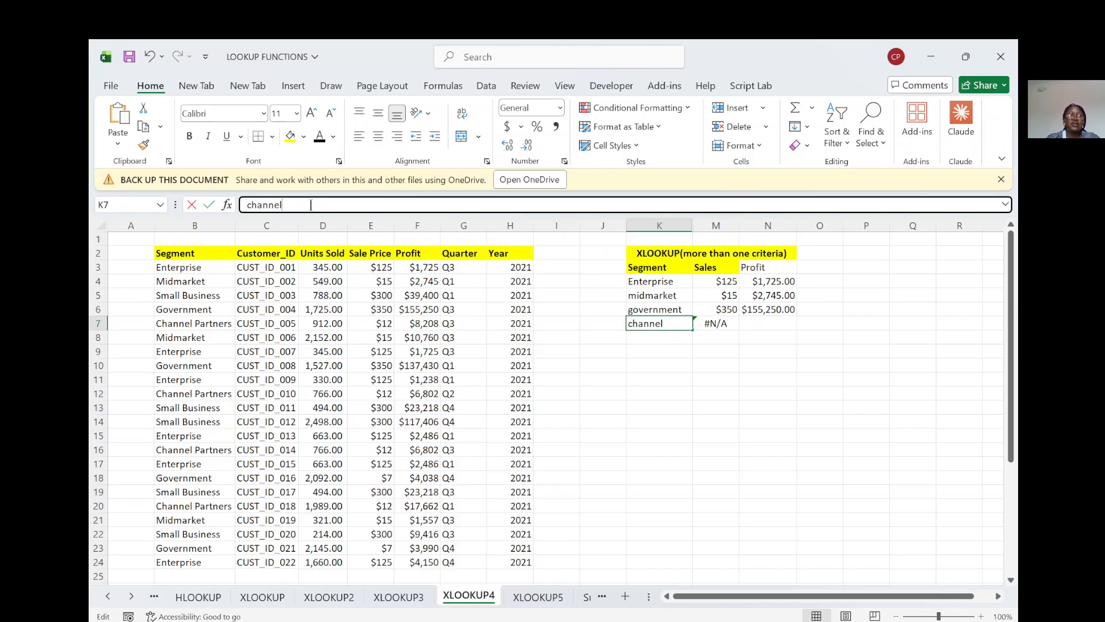
text(pa)
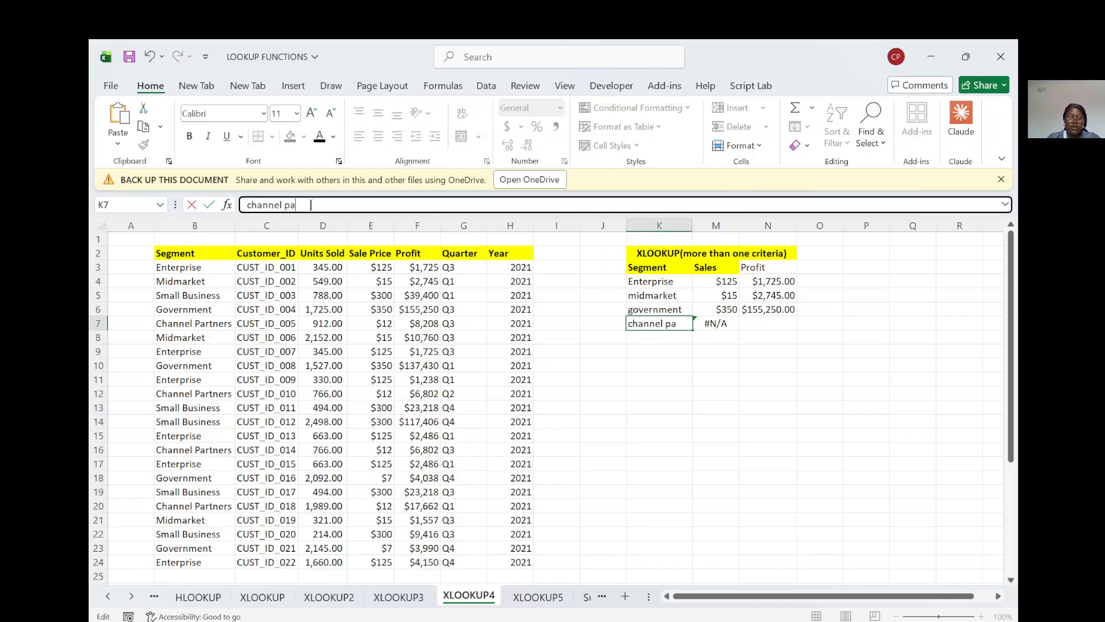
text(tners)
key(Return)
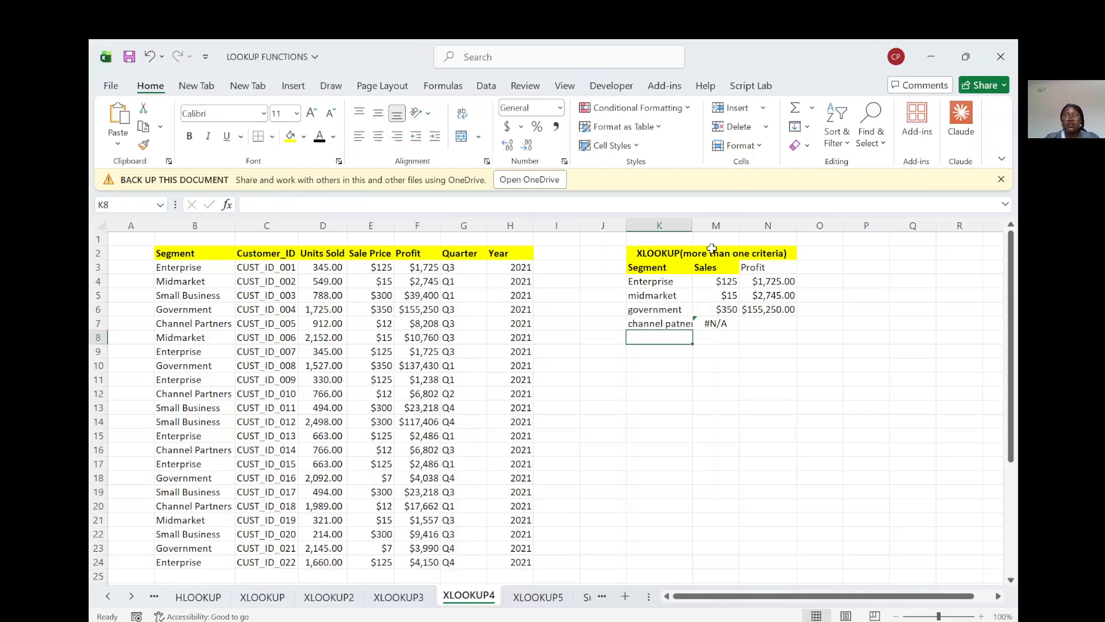
click(721, 324)
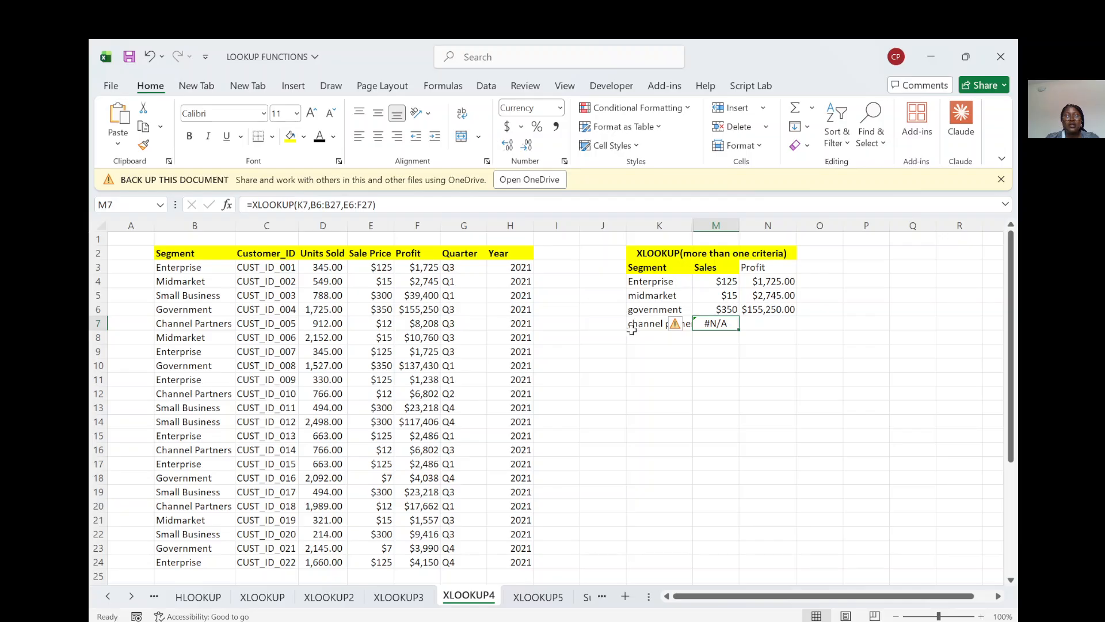
click(631, 328)
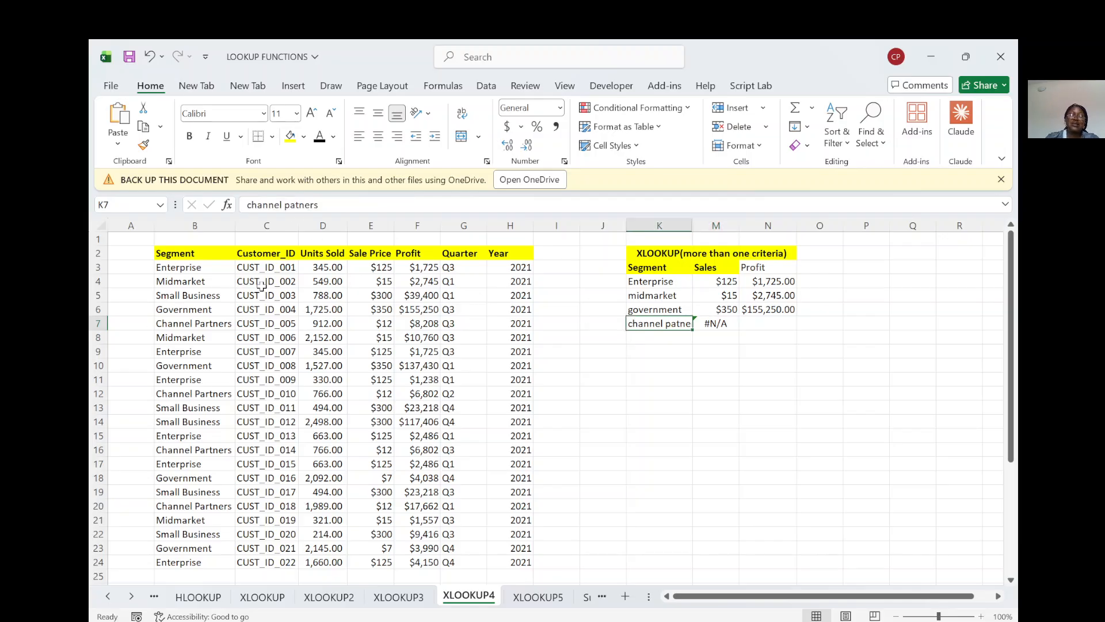
click(296, 205)
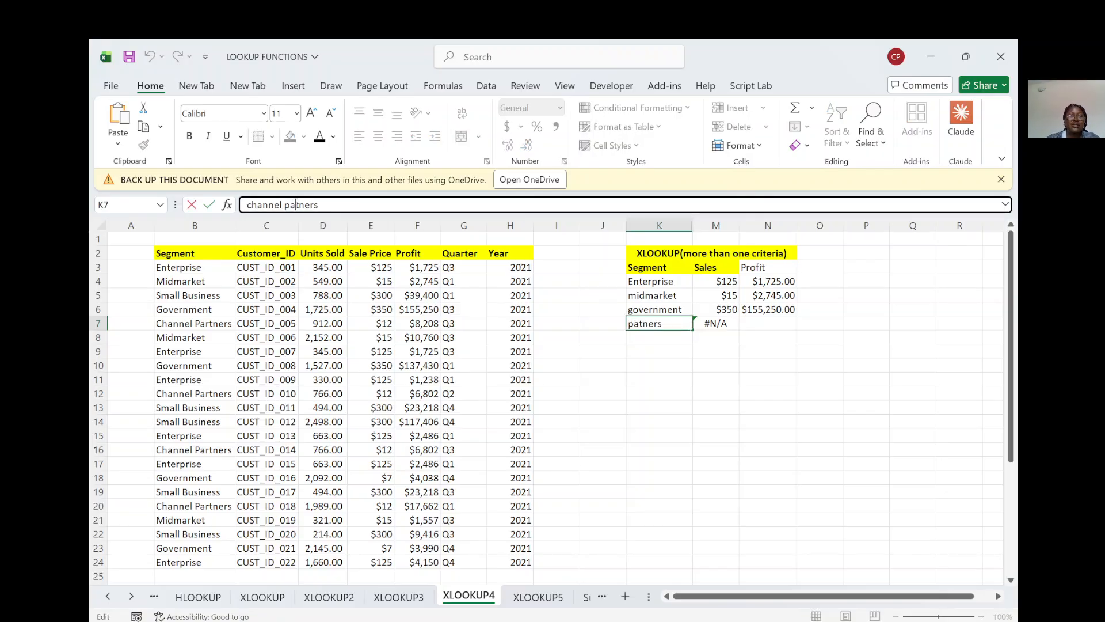
text(r)
key(Return)
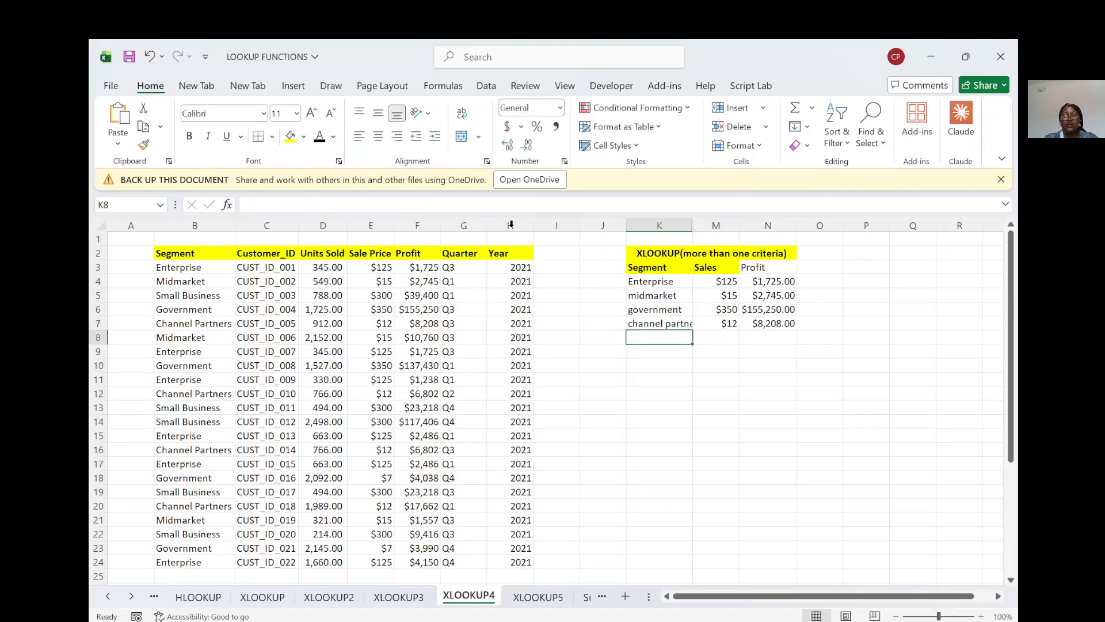
Step: Replace the segment name in K7 with the partial name "channel"
click(646, 324)
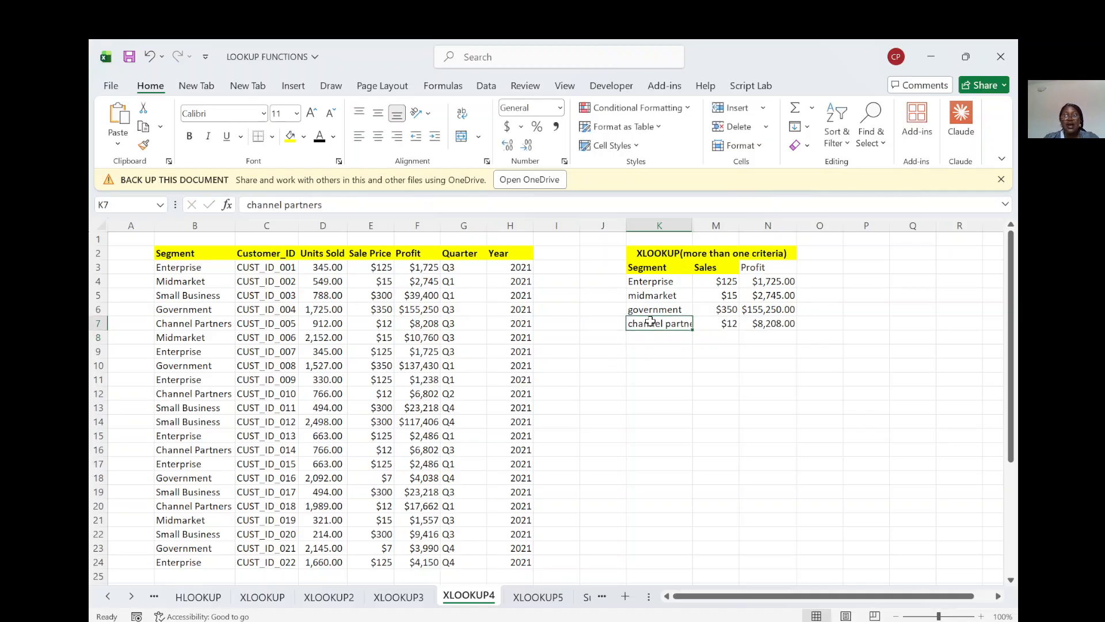
text(channel)
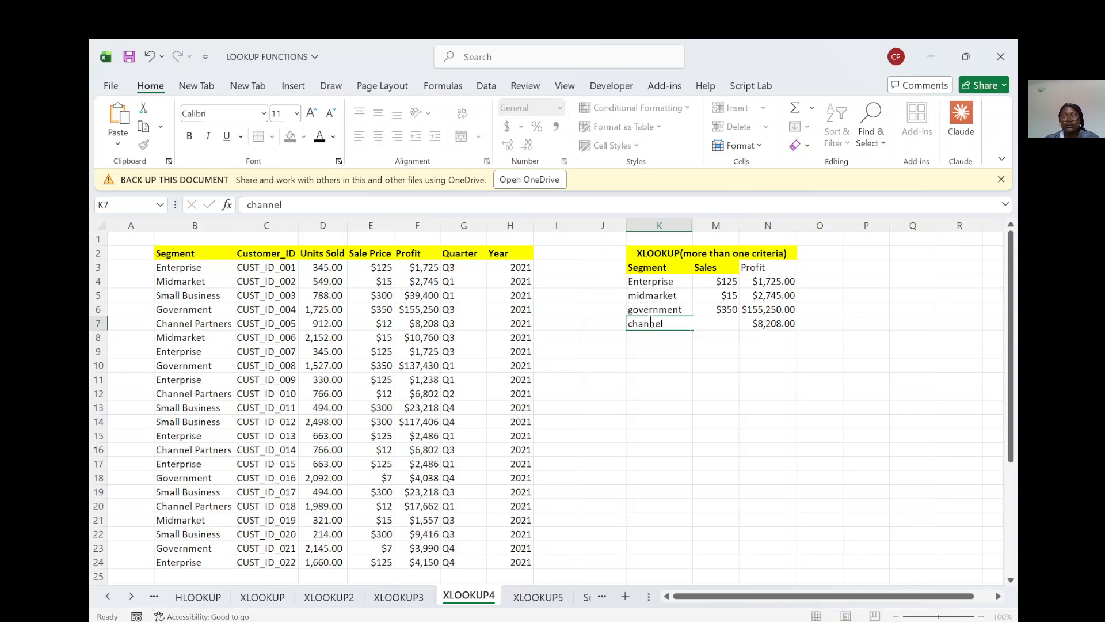
key(Return)
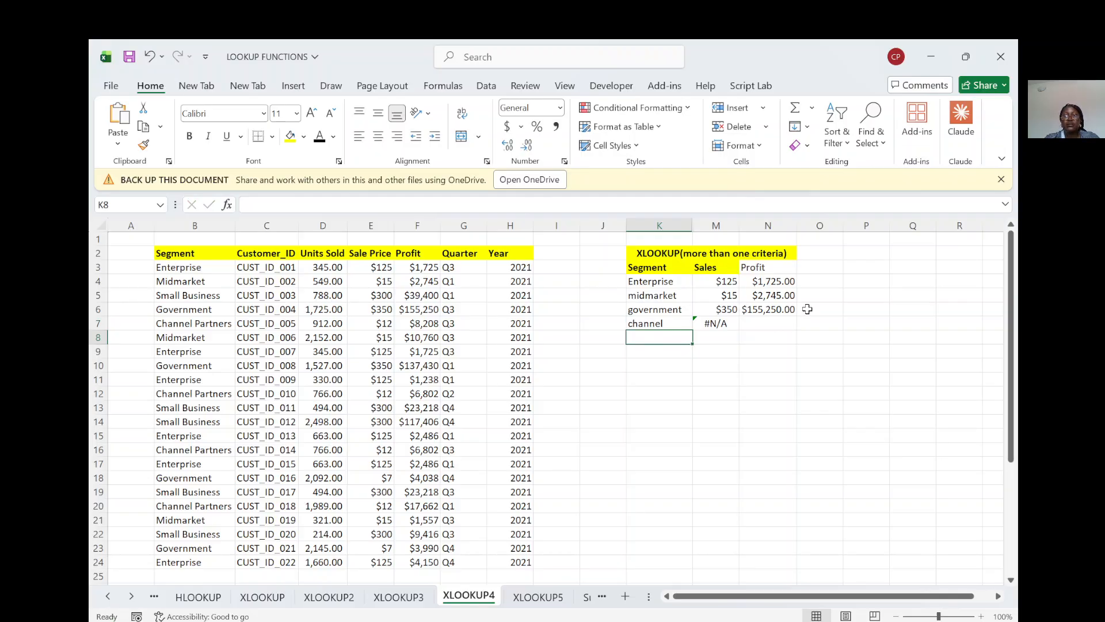
Step: Try appending &"*" to the K4 lookup value in the M4 XLOOKUP, and undo the last formula and segment edits
click(717, 281)
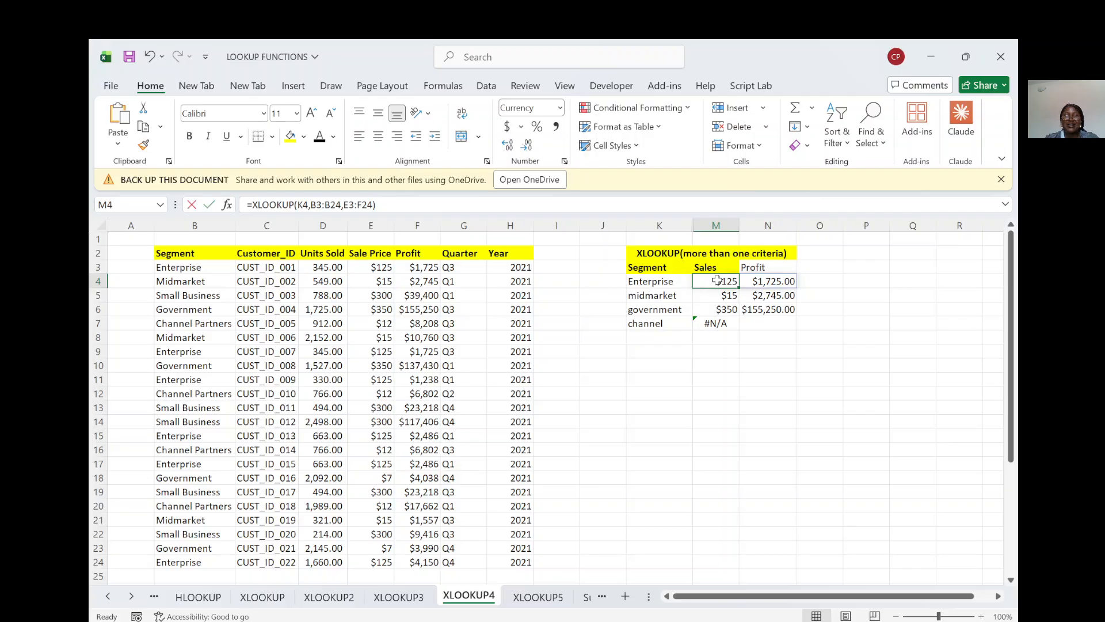
double_click(717, 281)
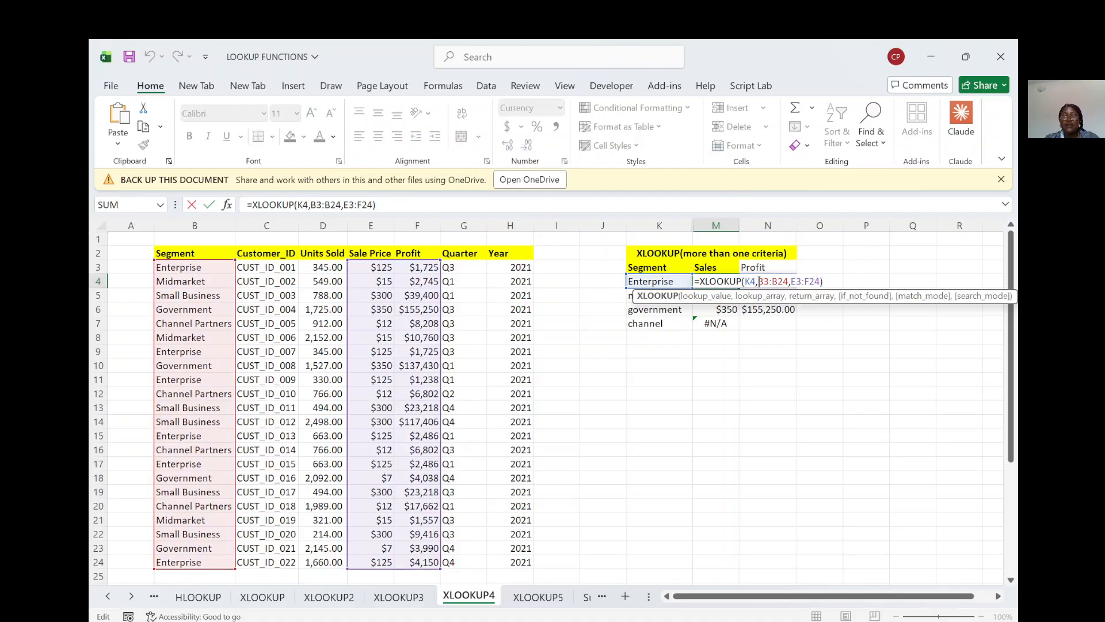
click(756, 281)
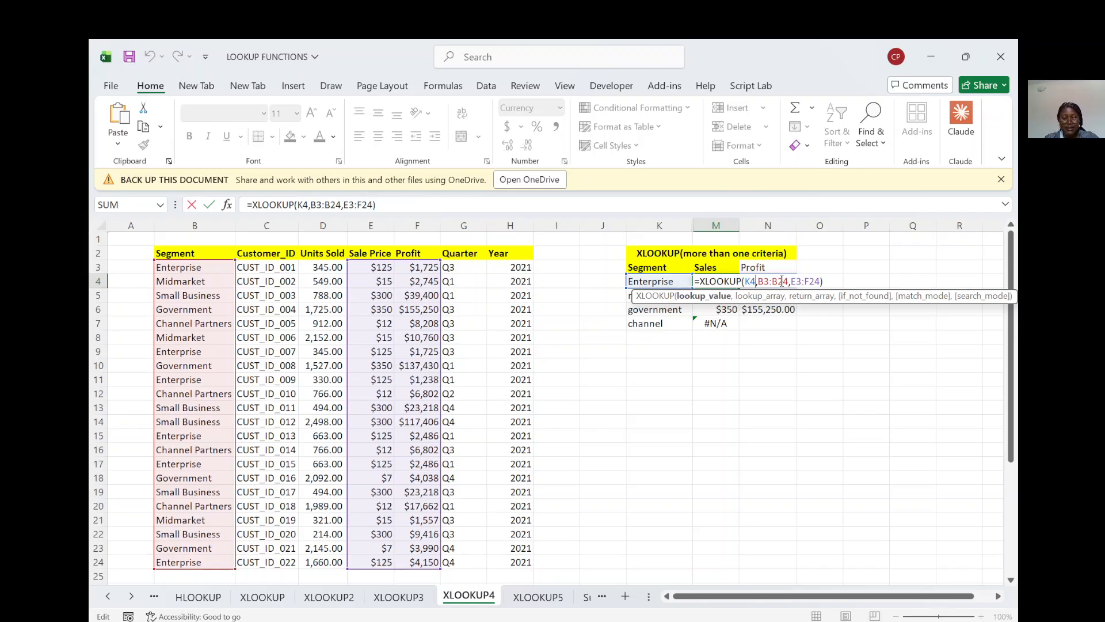
text(&)
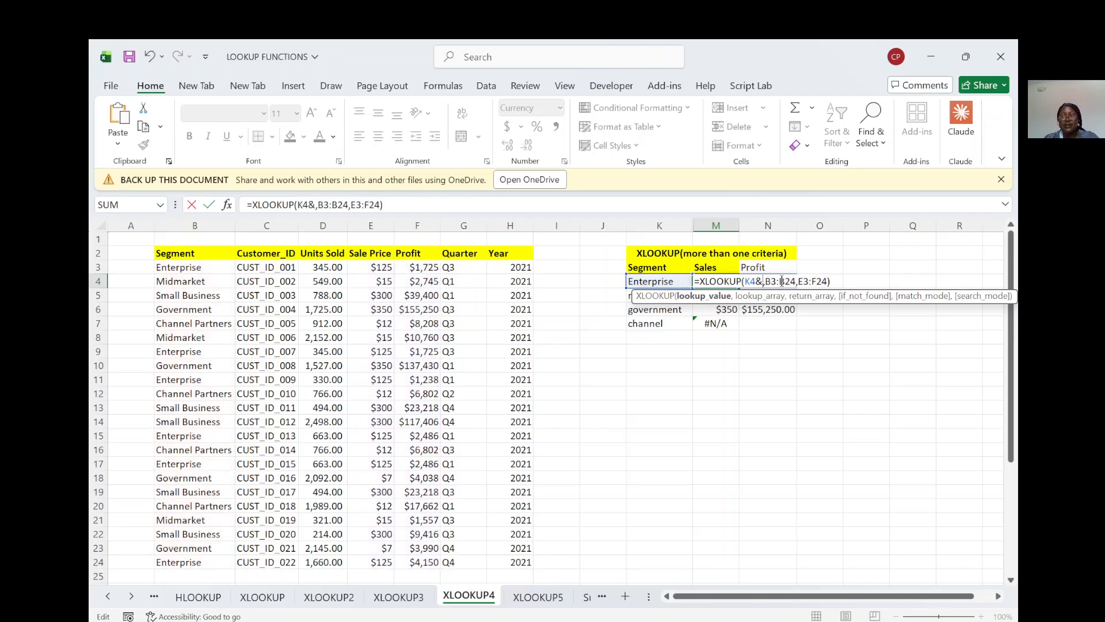
text(")
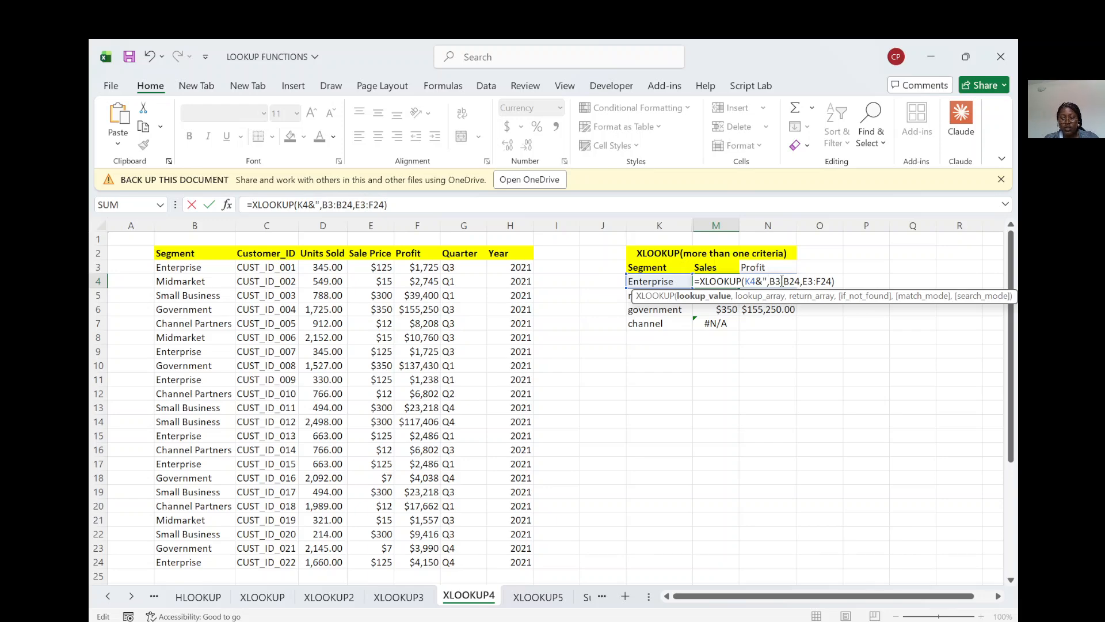
text(*")
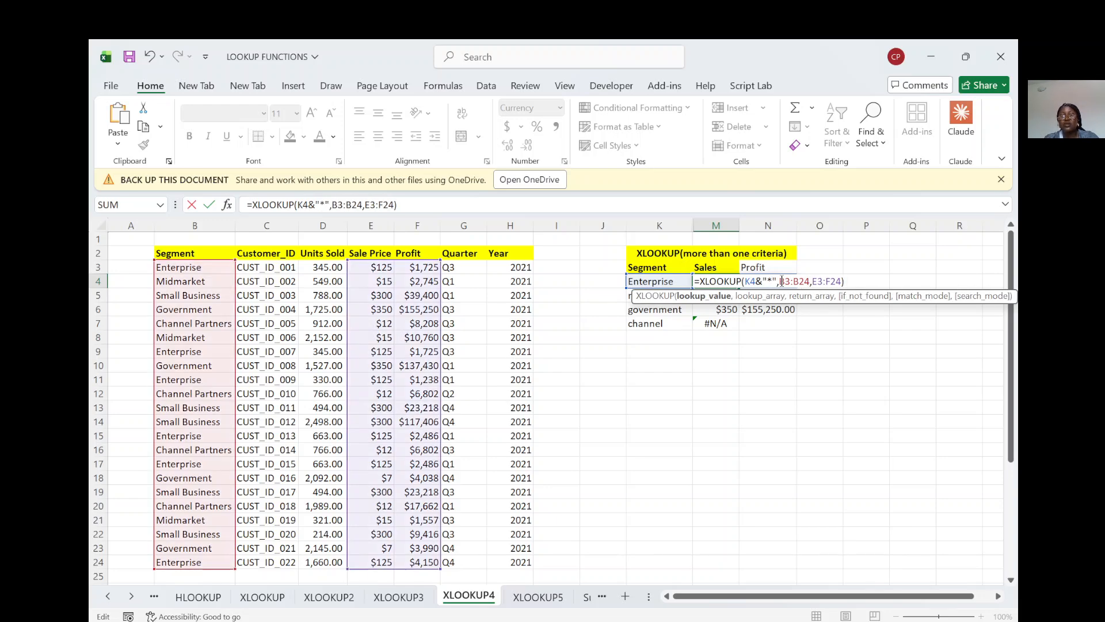
key(Return)
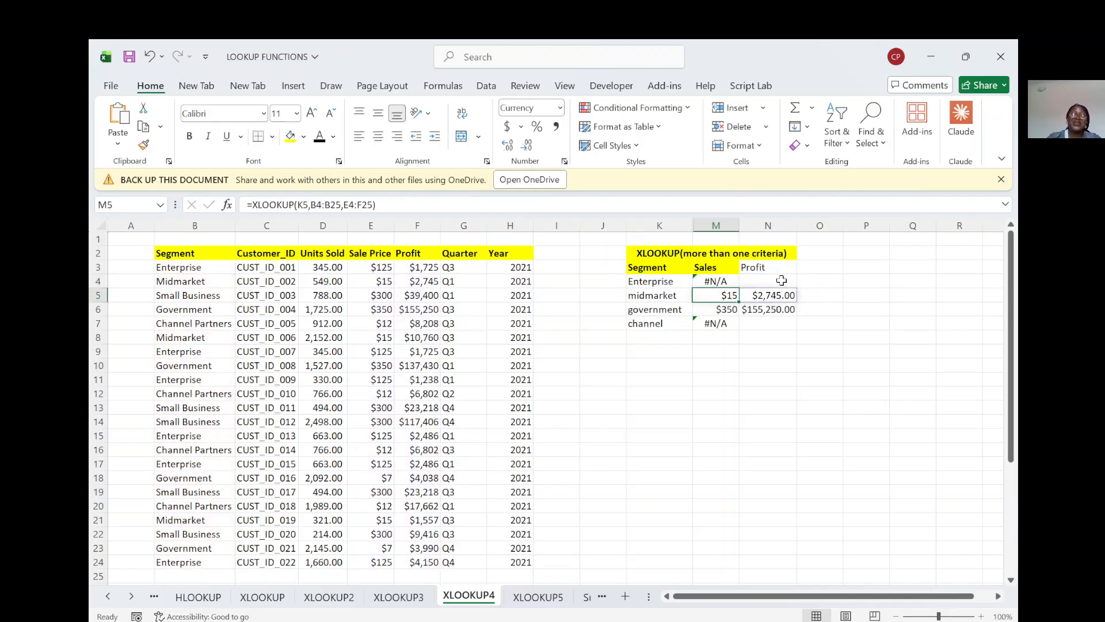
click(721, 280)
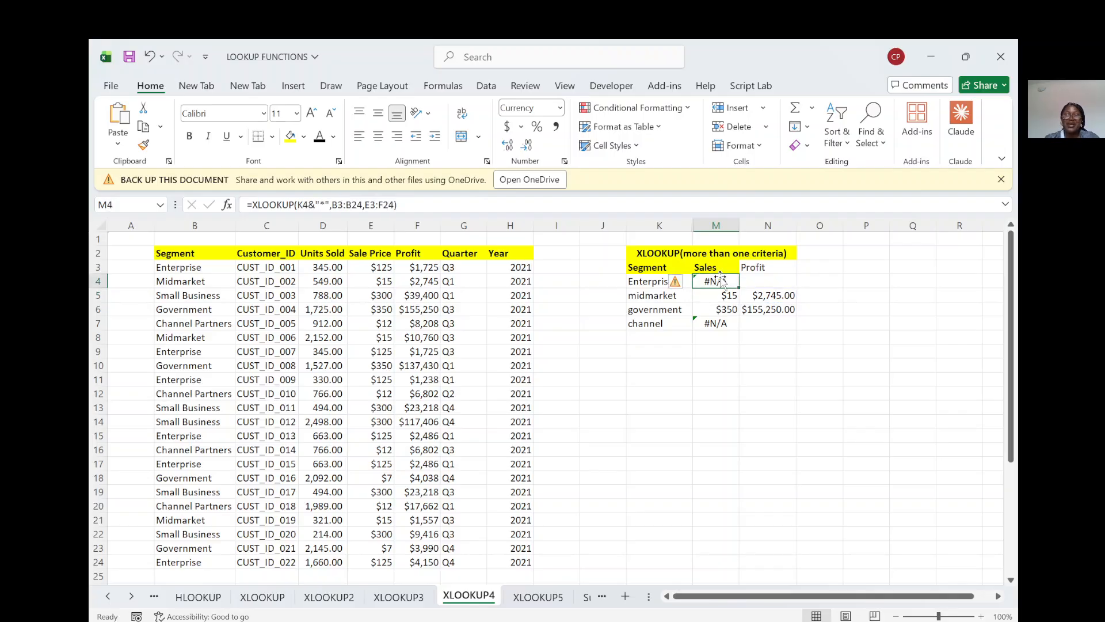
click(153, 56)
click(153, 56)
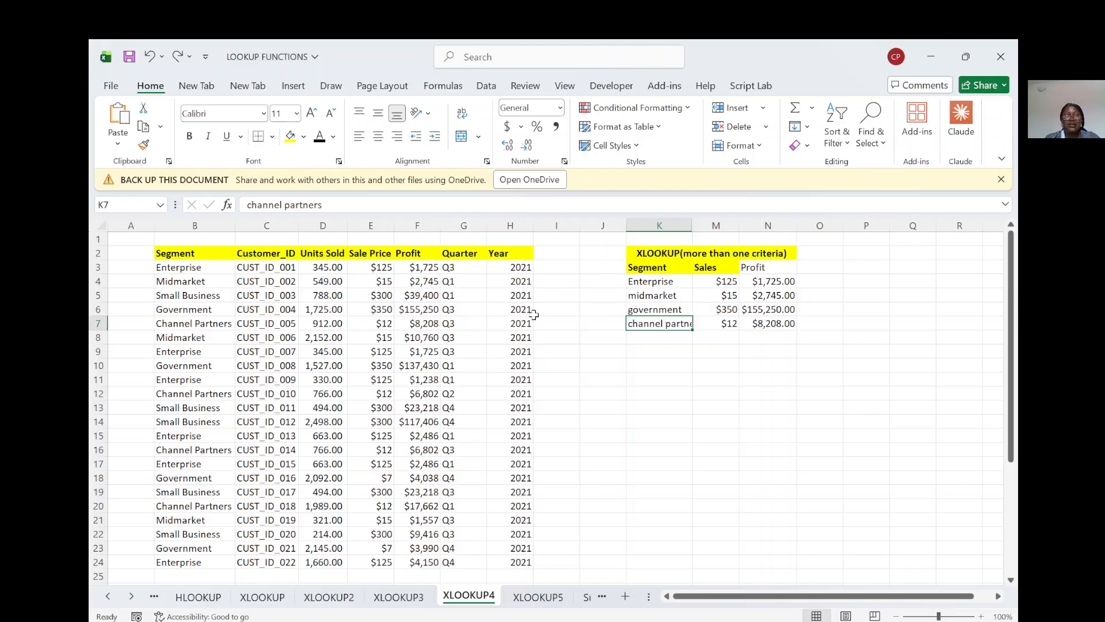
Step: Shorten the segment name in K7 to "channel"
click(330, 205)
key(BackSpace)
key(BackSpace)
key(BackSpace)
key(BackSpace)
key(BackSpace)
key(BackSpace)
key(BackSpace)
key(BackSpace)
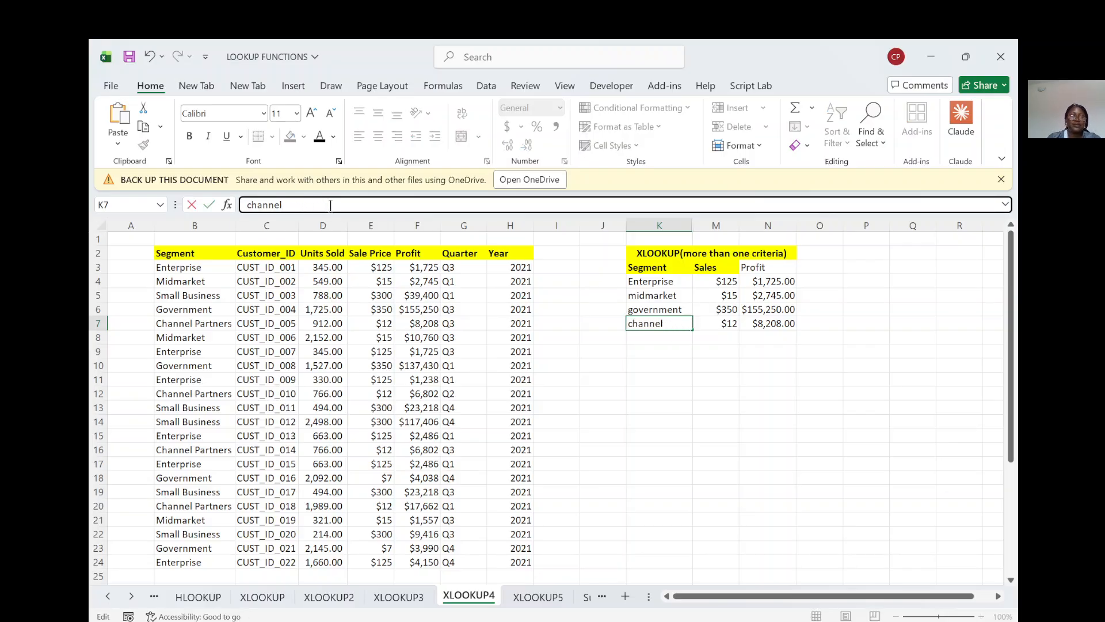
click(659, 405)
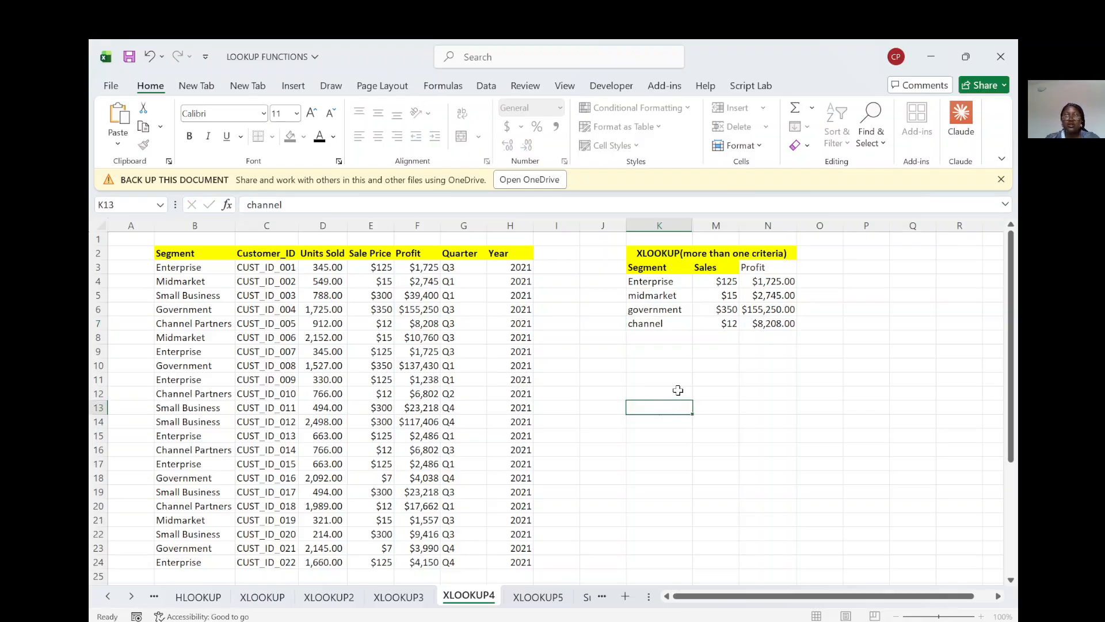
click(706, 324)
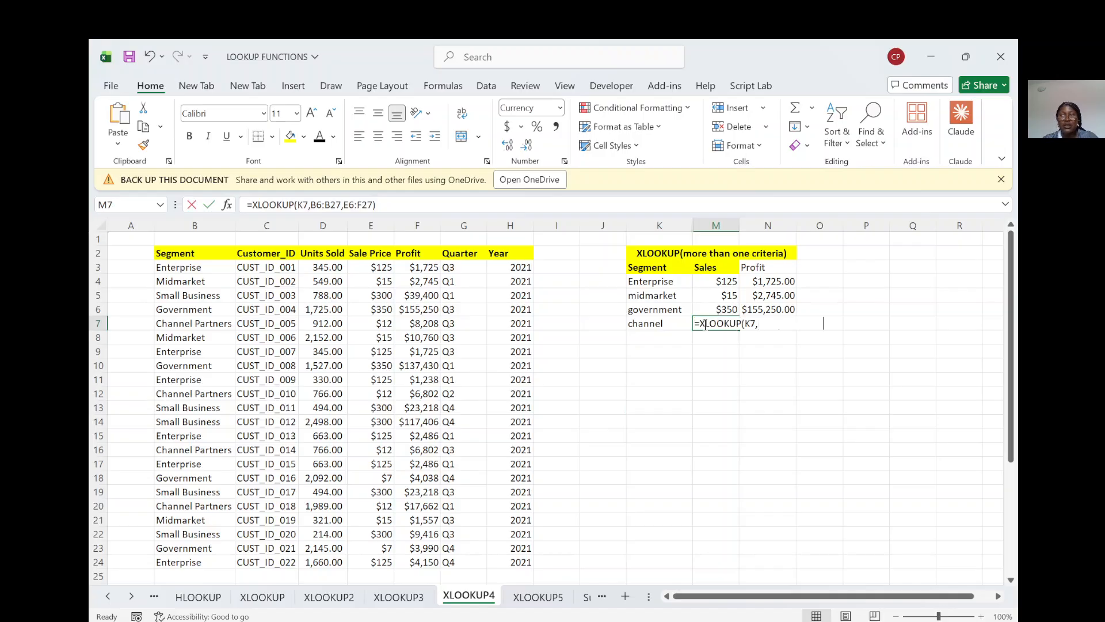
text(=xlooku)
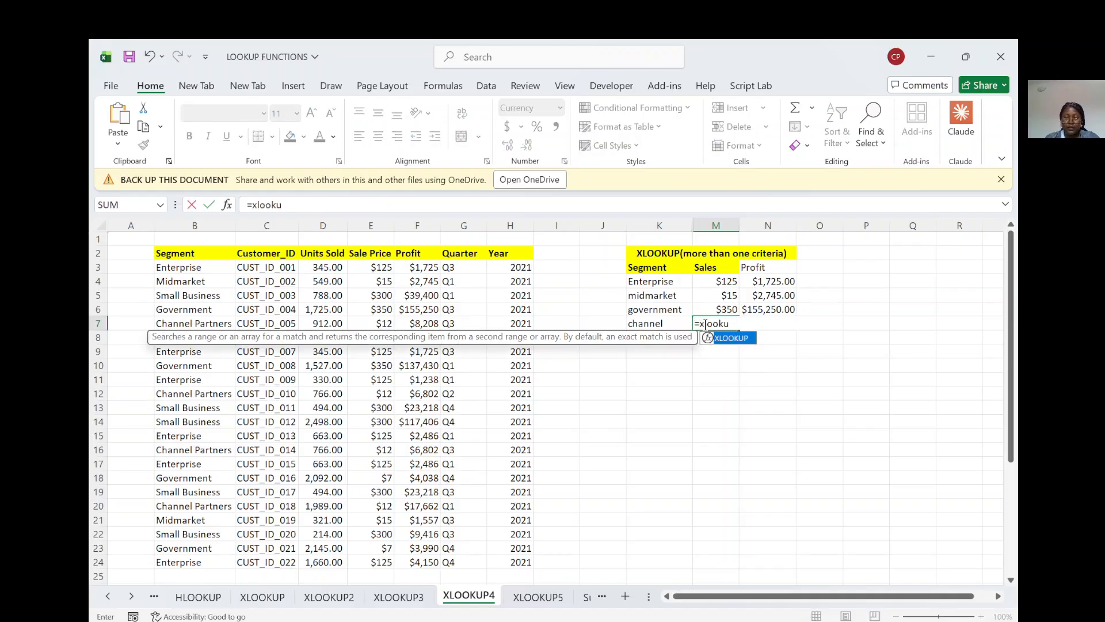
text(p()
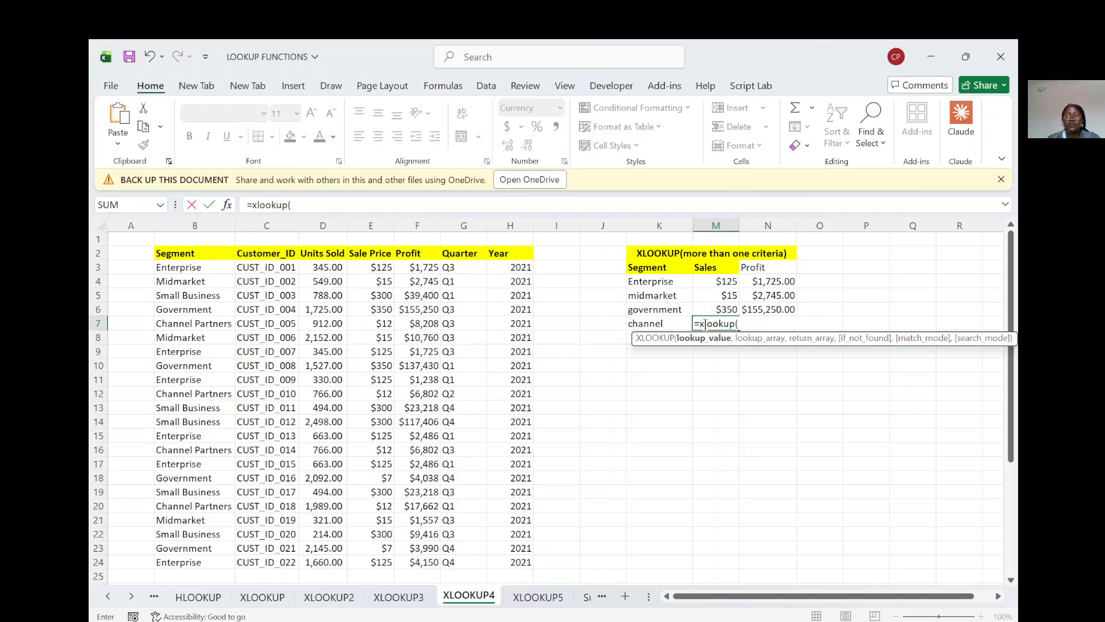
click(654, 322)
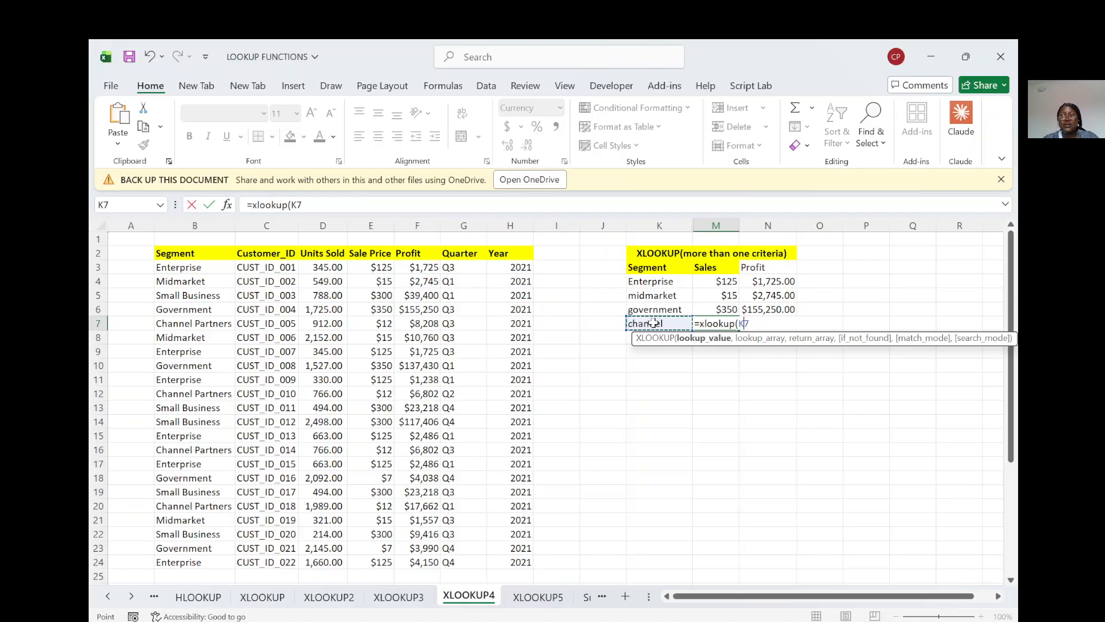
key(BackSpace)
key(BackSpace)
key(BackSpace)
key(BackSpace)
key(BackSpace)
key(BackSpace)
key(BackSpace)
key(BackSpace)
key(BackSpace)
key(BackSpace)
key(BackSpace)
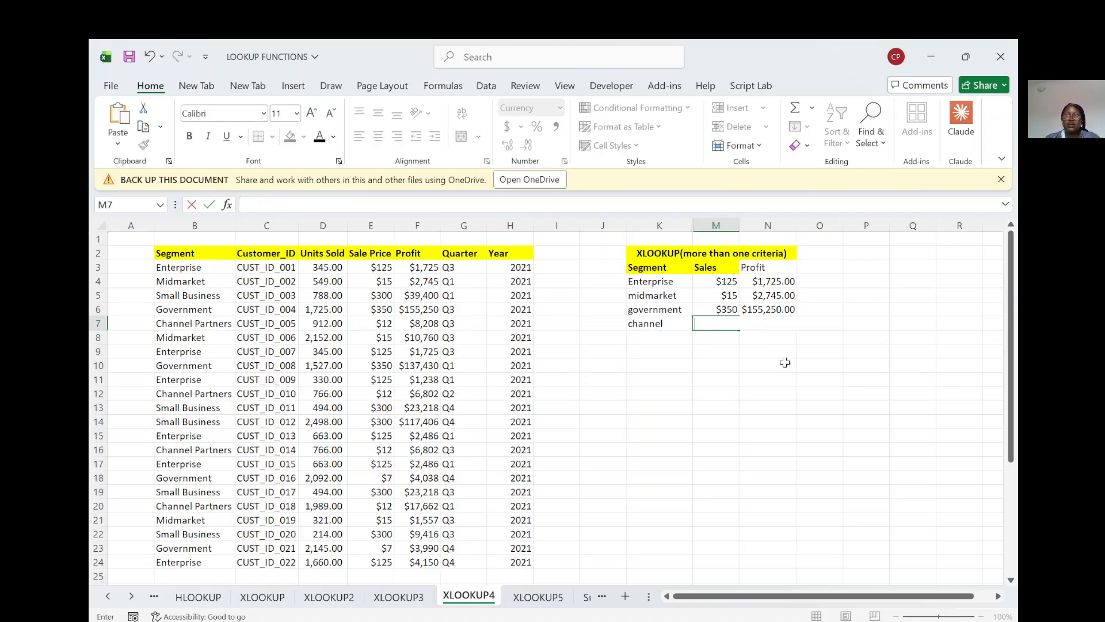
Step: Try appending &"*" to the K4 lookup value in the M4 XLOOKUP formula
click(722, 281)
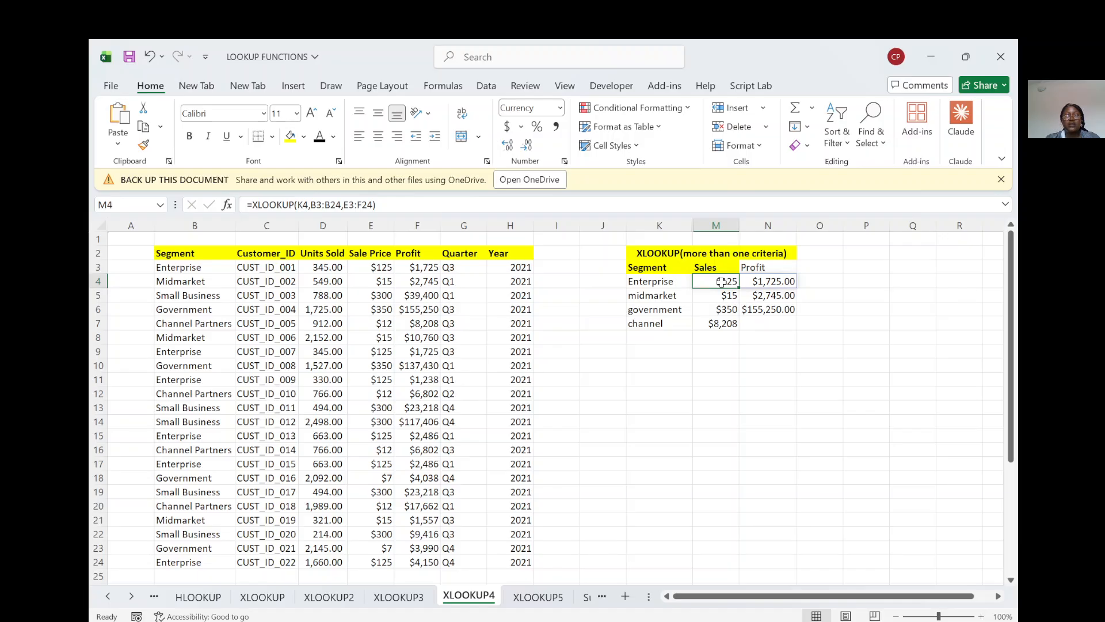
double_click(721, 282)
click(767, 282)
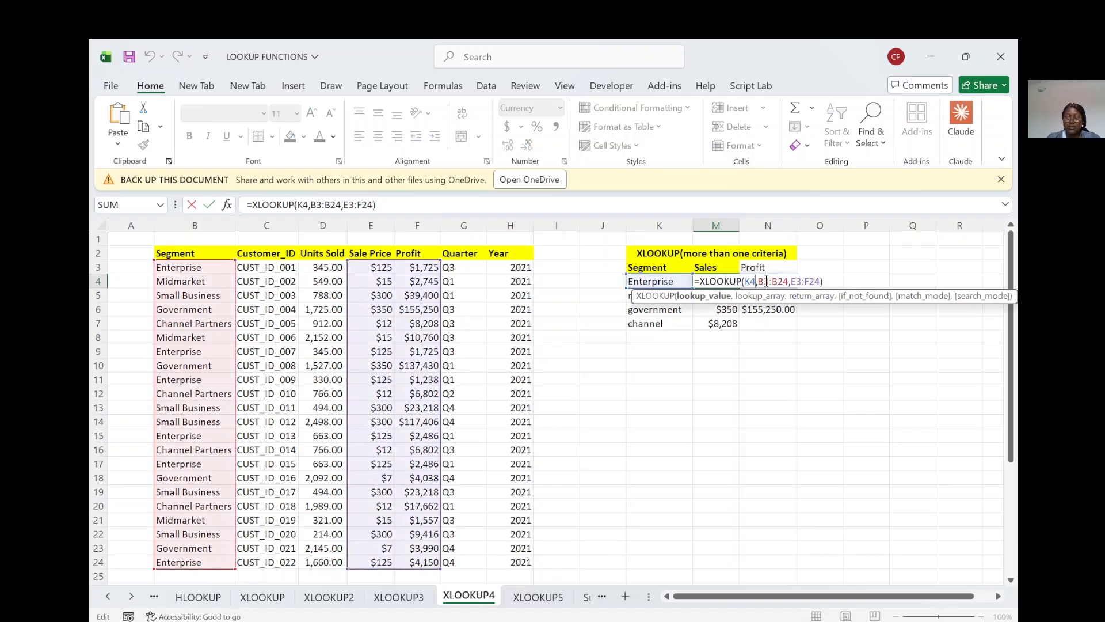
text(&)
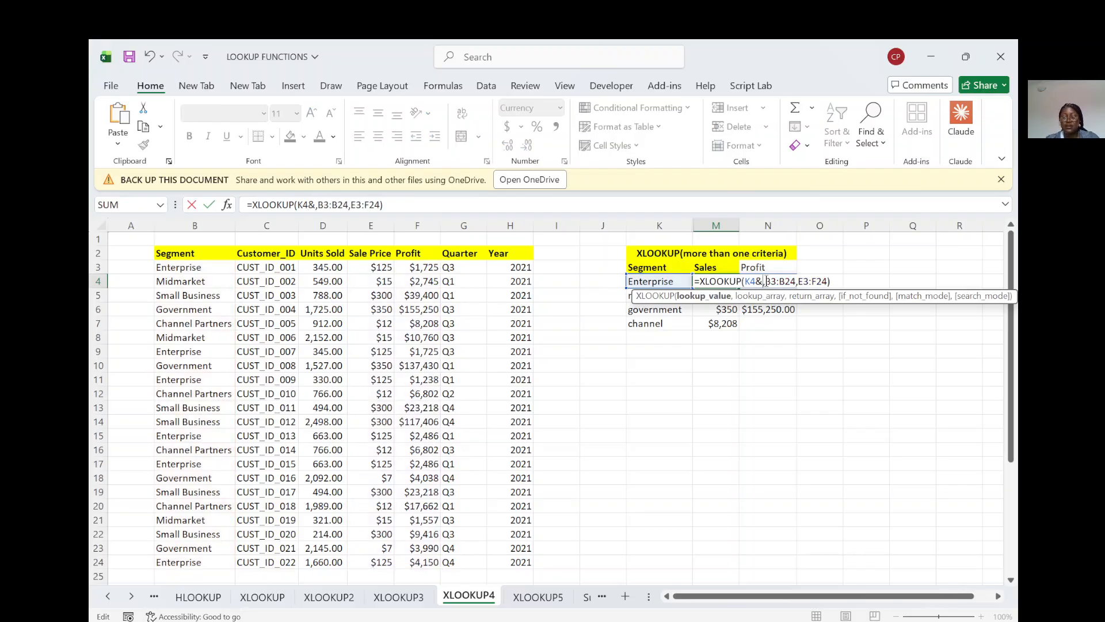
text("*)
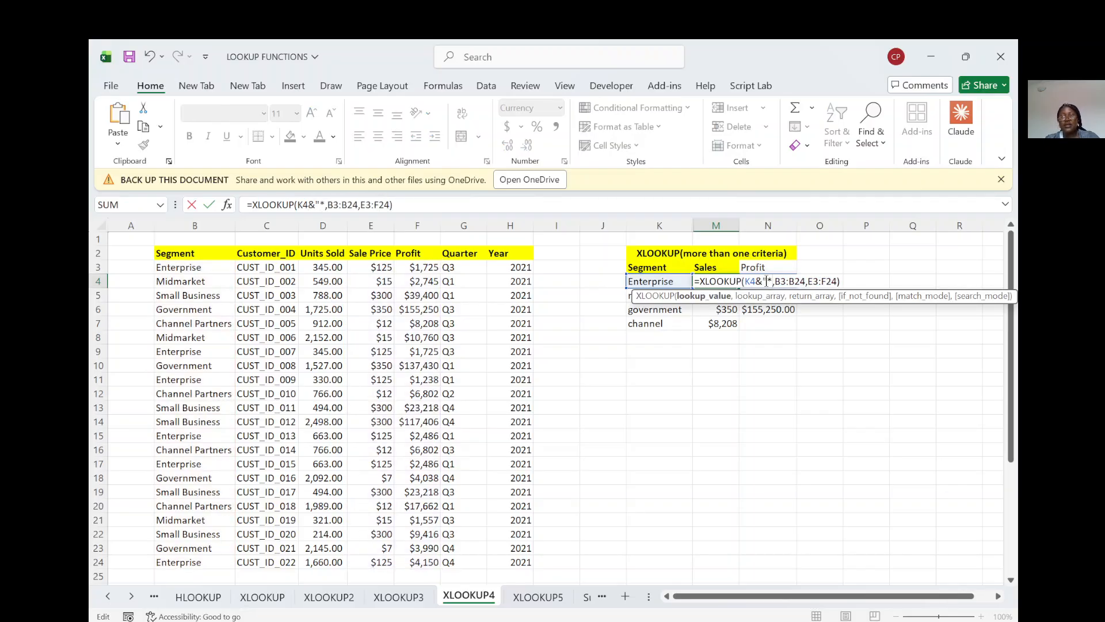
text(")
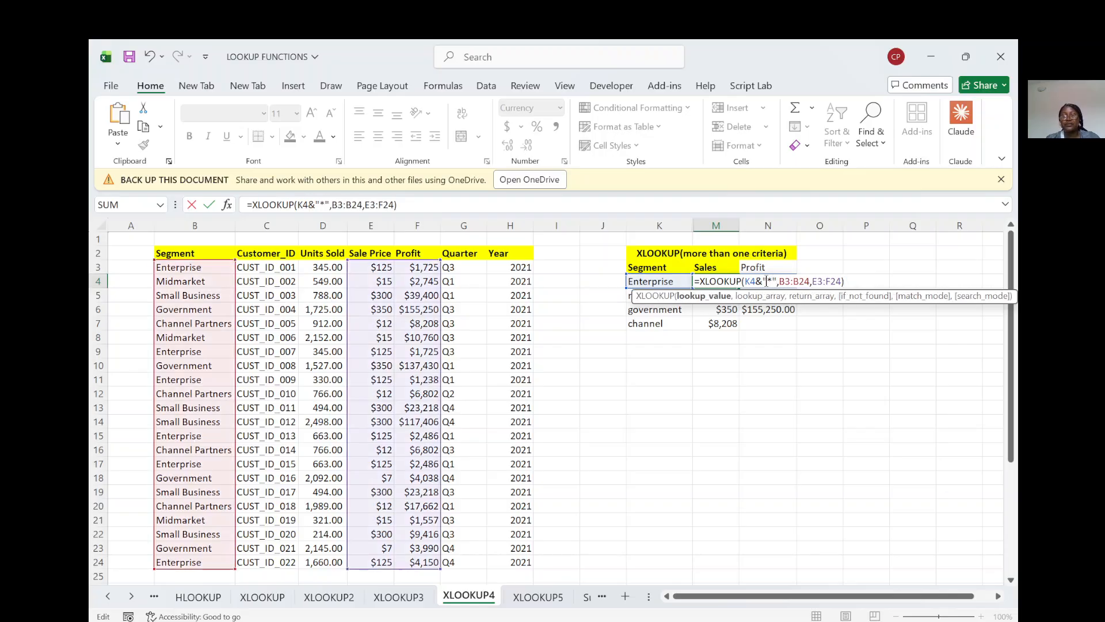
click(842, 282)
text(,)
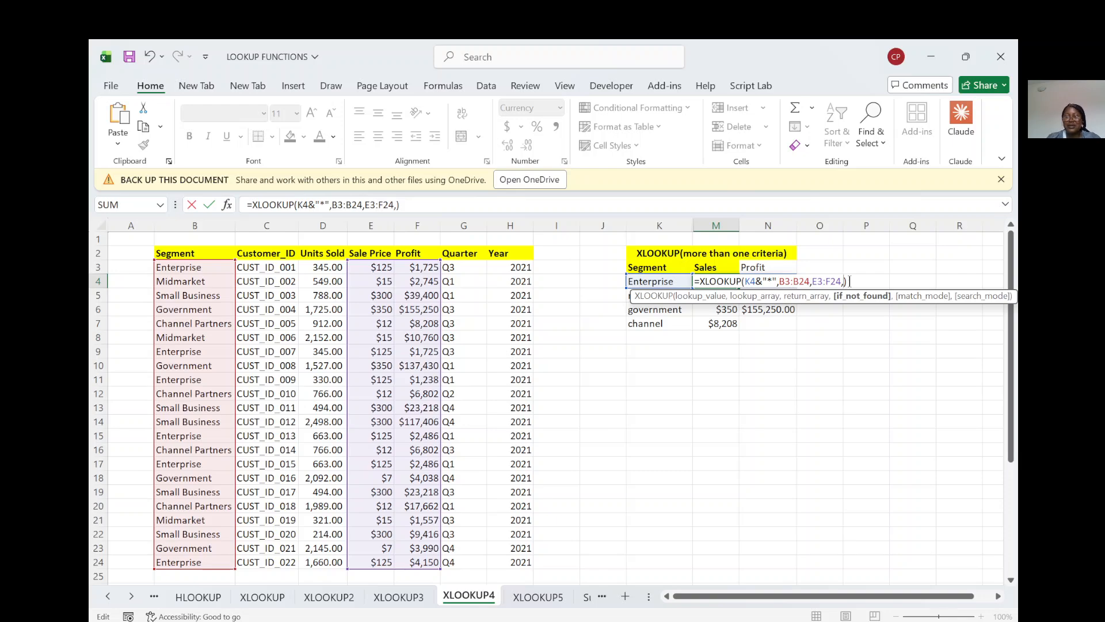
key(BackSpace)
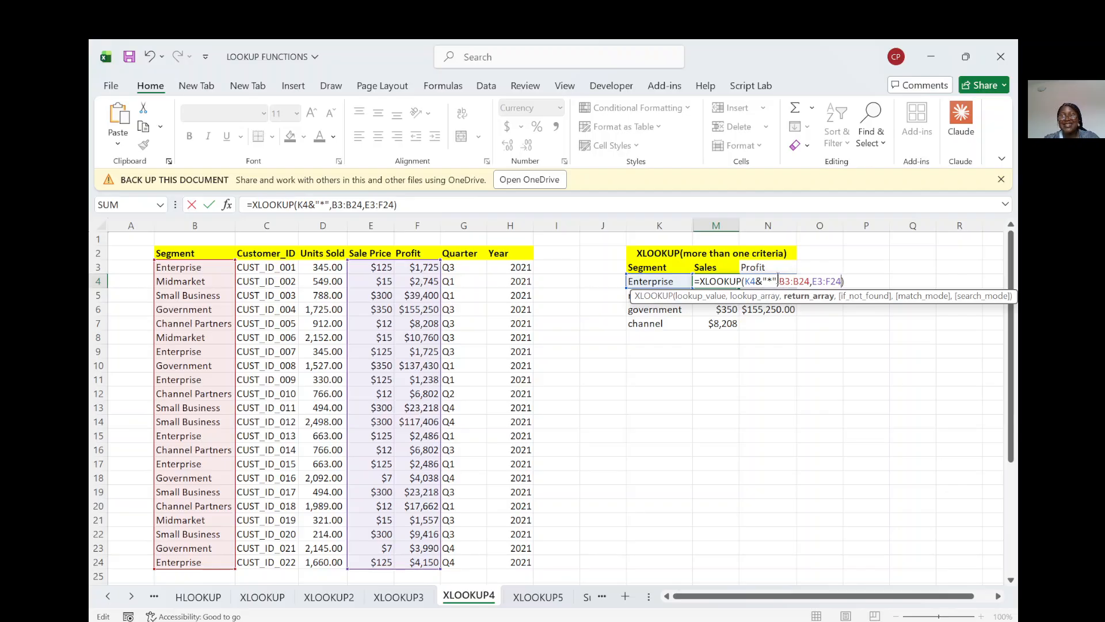
Step: Restore the M4 formula's lookup value to plain K4 by removing the wildcard text
click(777, 281)
key(BackSpace)
key(BackSpace)
key(BackSpace)
key(BackSpace)
key(BackSpace)
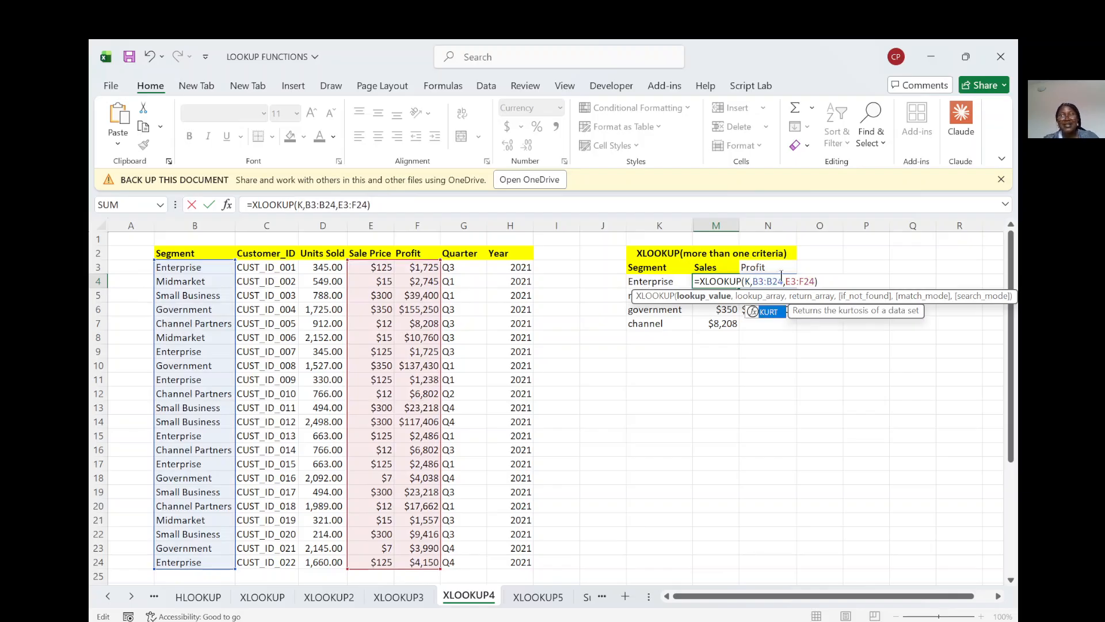
text(4)
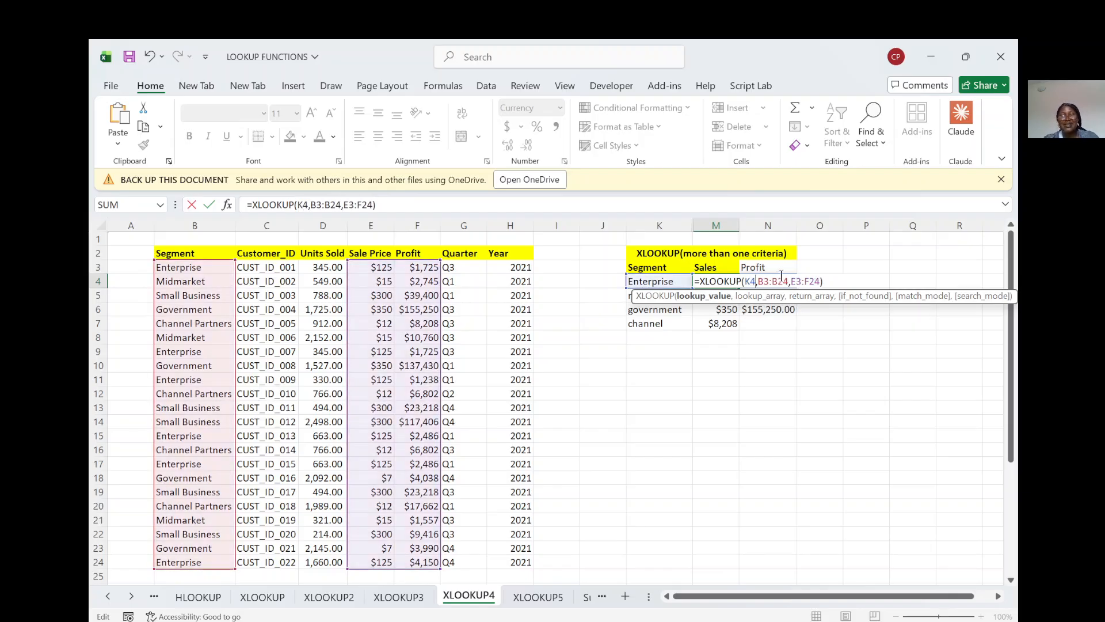
key(Return)
Step: Replace the contents of M7 with a new XLOOKUP formula that uses K7&"*" as the lookup value
click(714, 325)
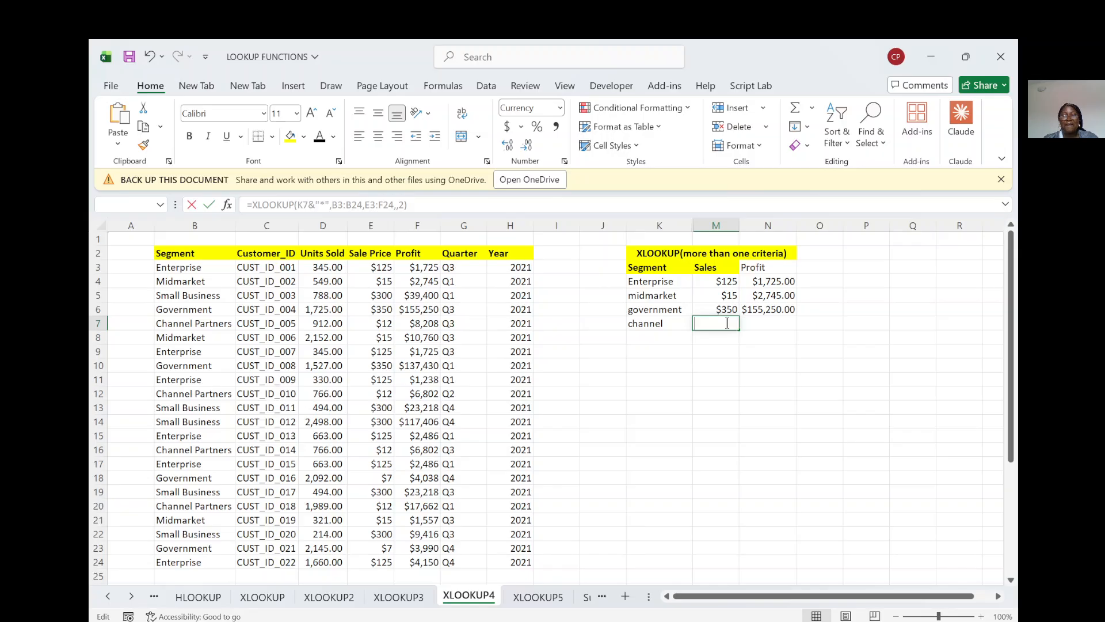
click(727, 323)
text(=x)
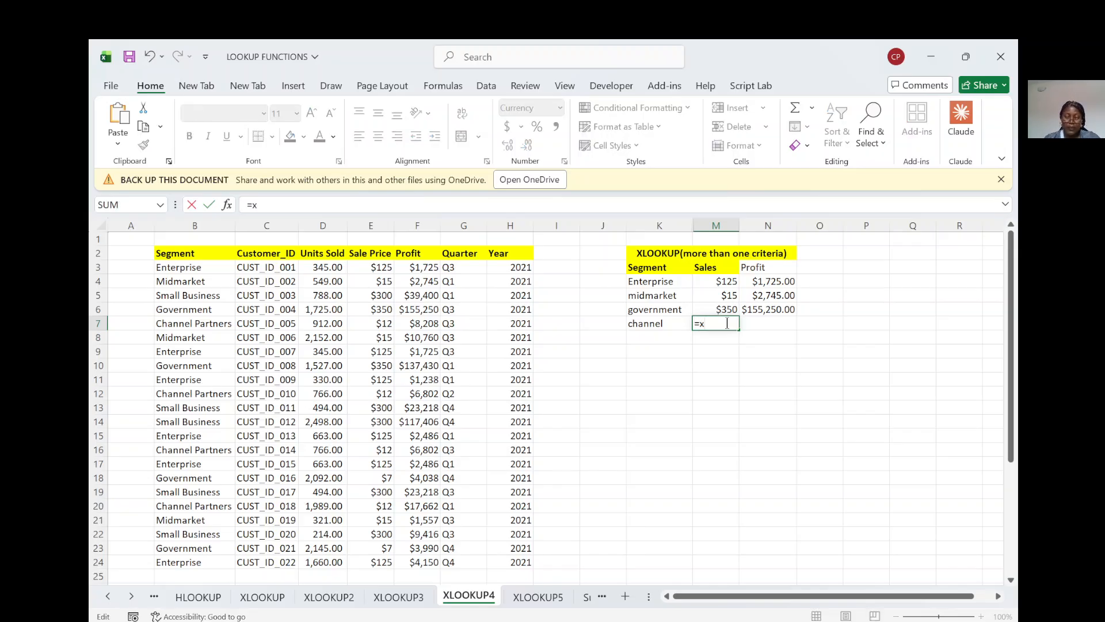
text(lookup()
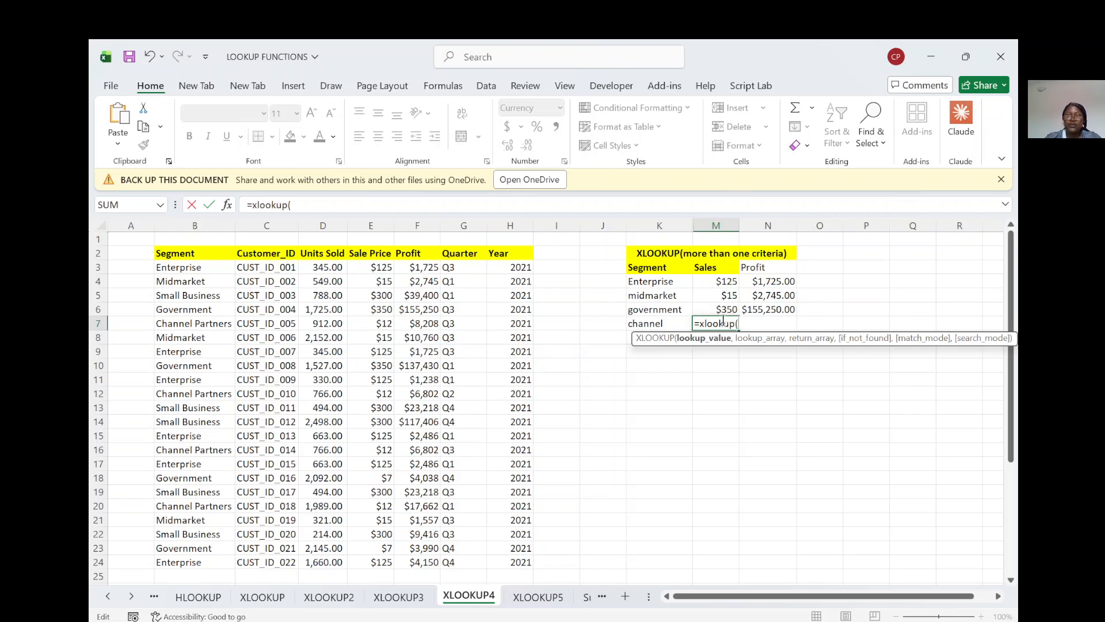
click(640, 323)
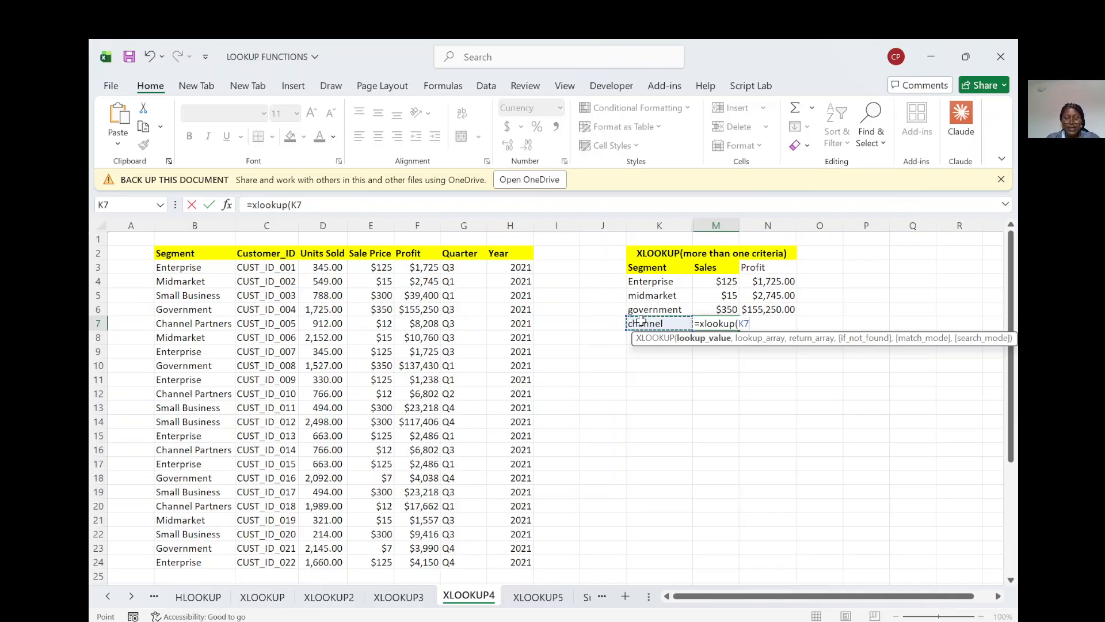
text(&)
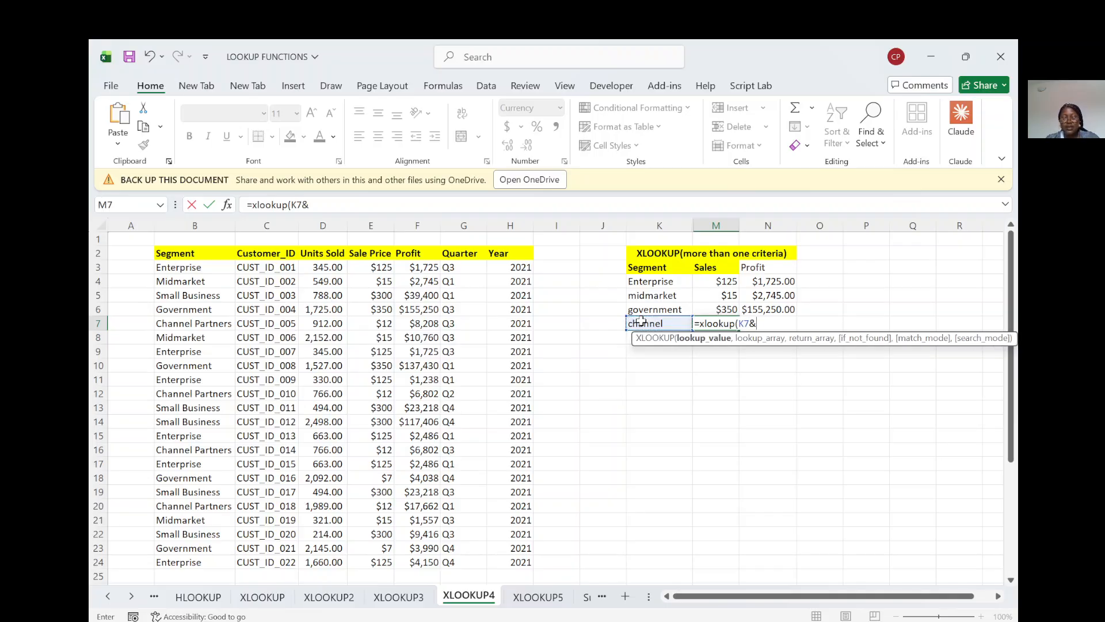
text("*",)
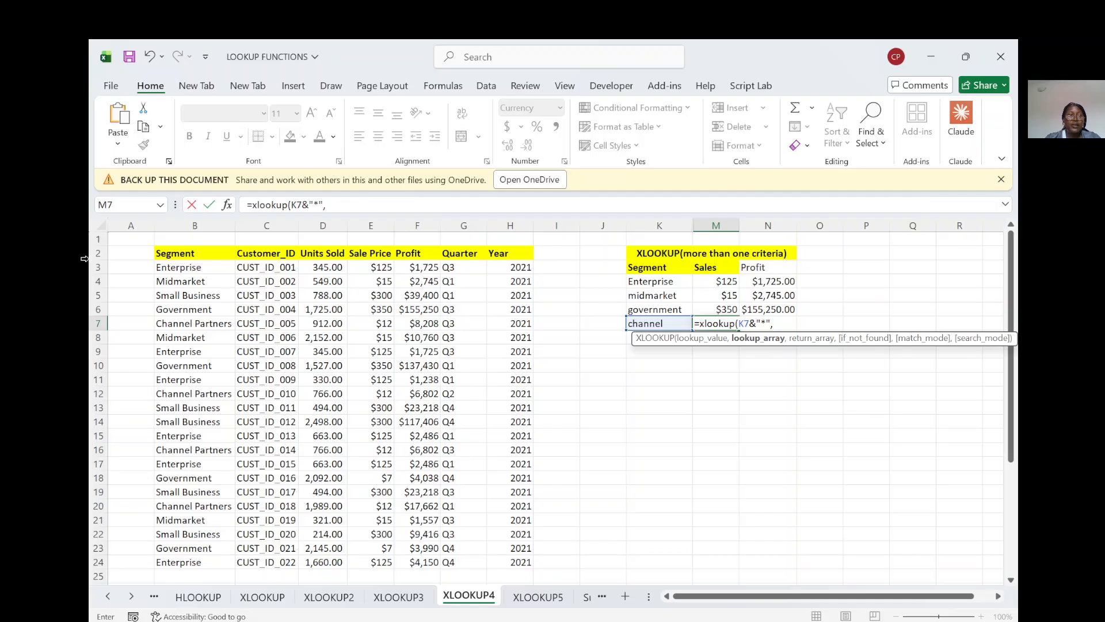
Step: Give the M7 XLOOKUP the lookup array B3:B24 and the return array E3:F24
click(169, 265)
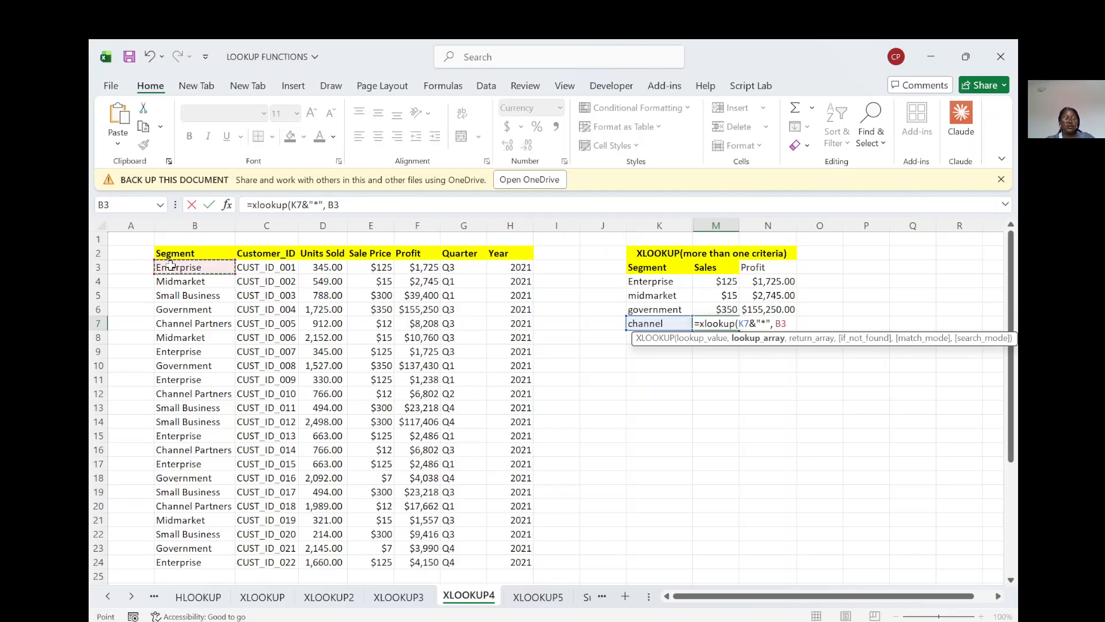
key(ctrl+shift+Down)
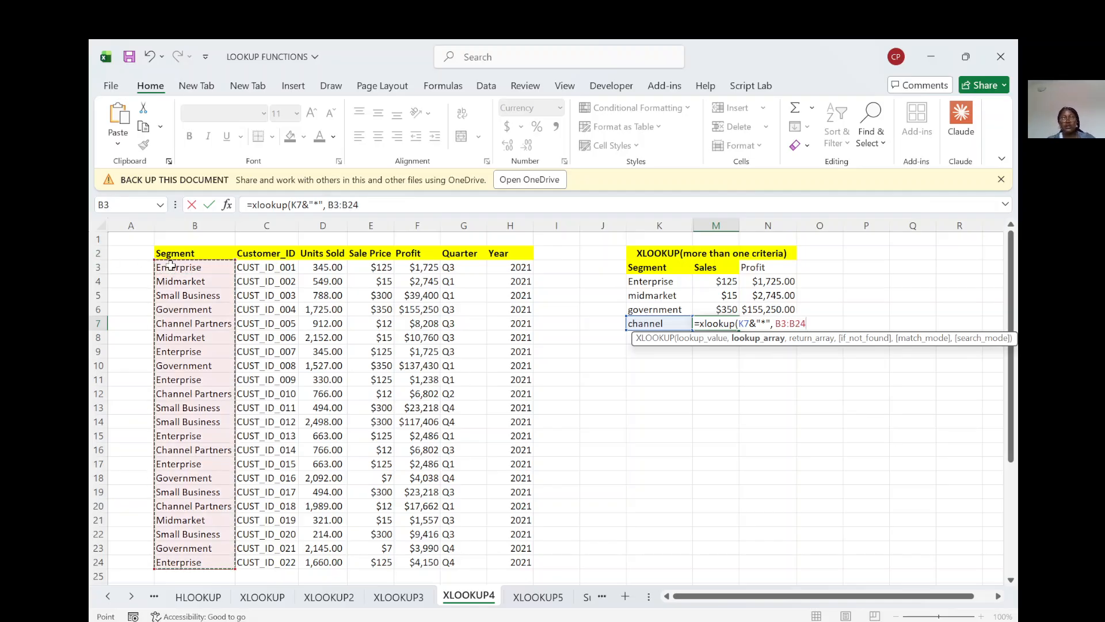
text(,)
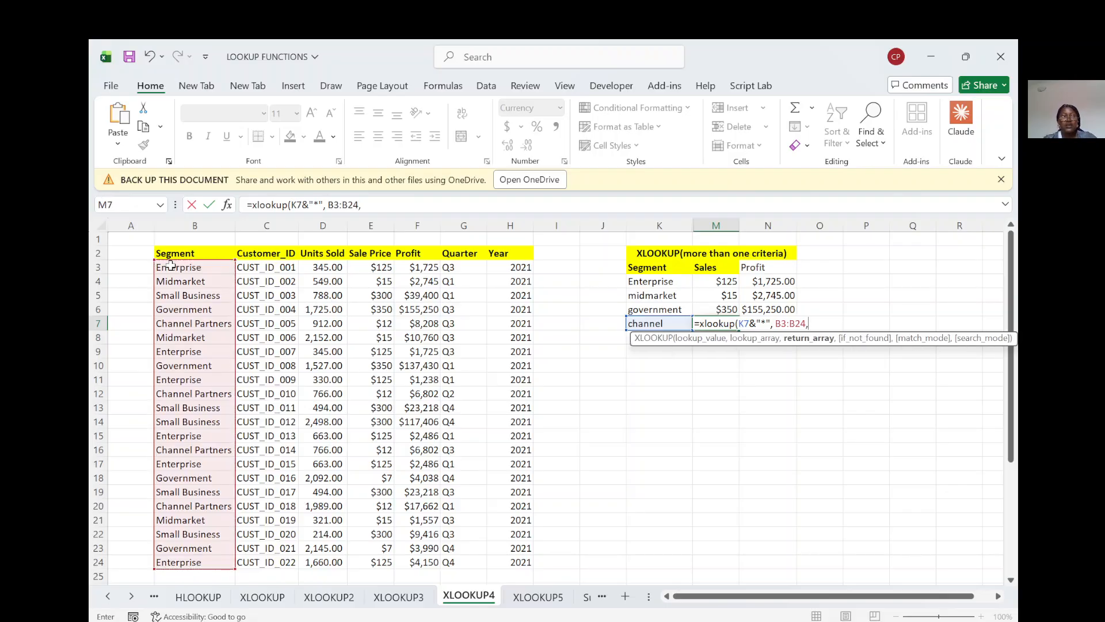
drag(371, 266, 415, 268)
key(ctrl+shift+Down)
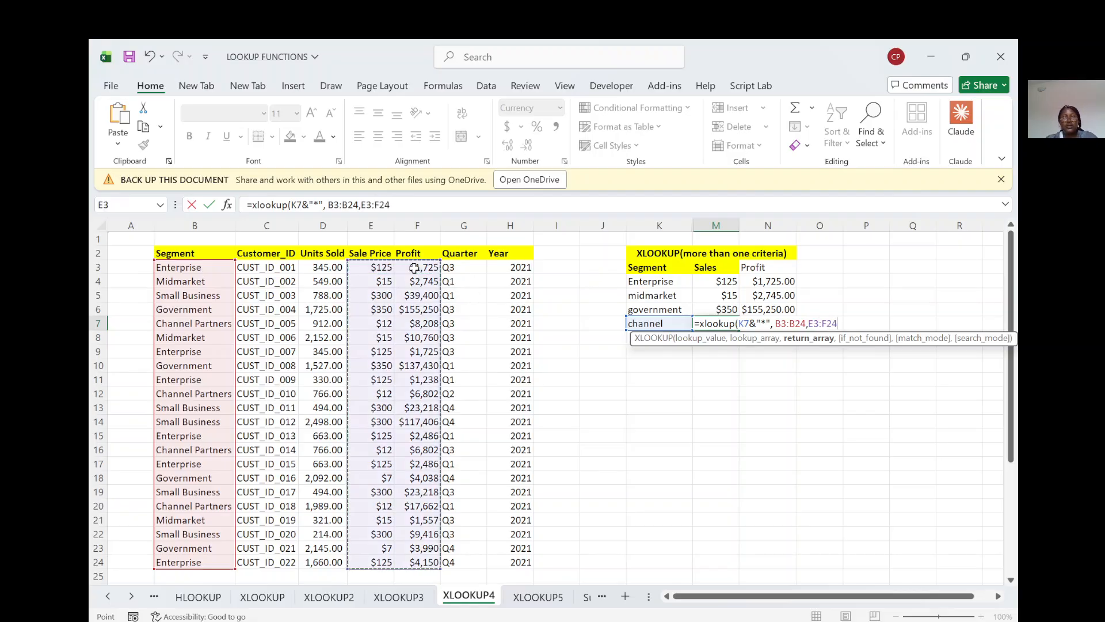
text(,)
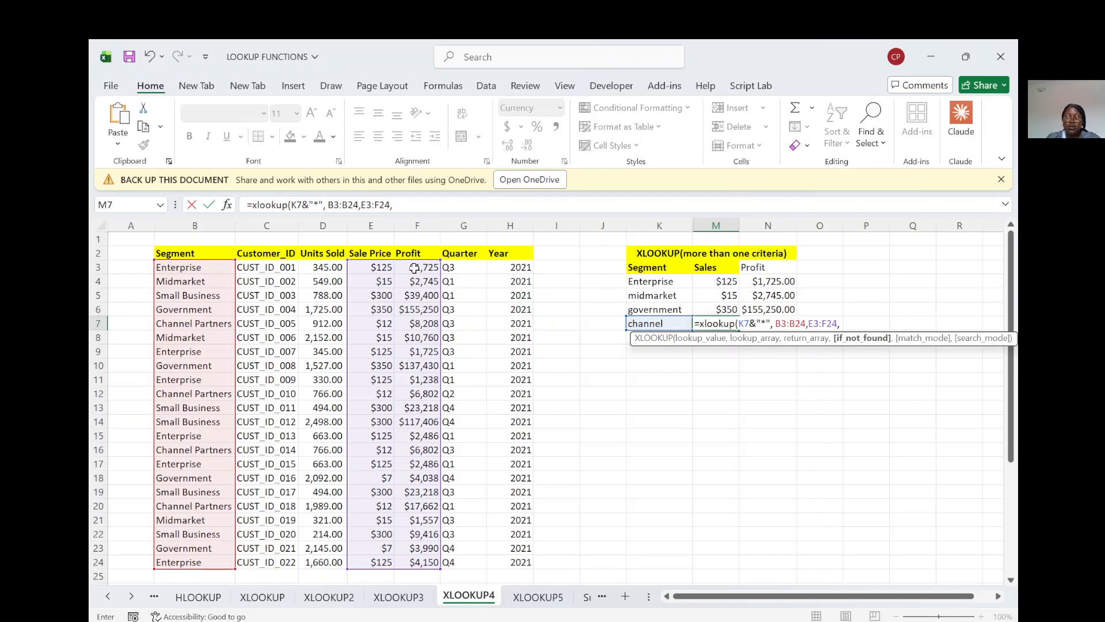
text(,)
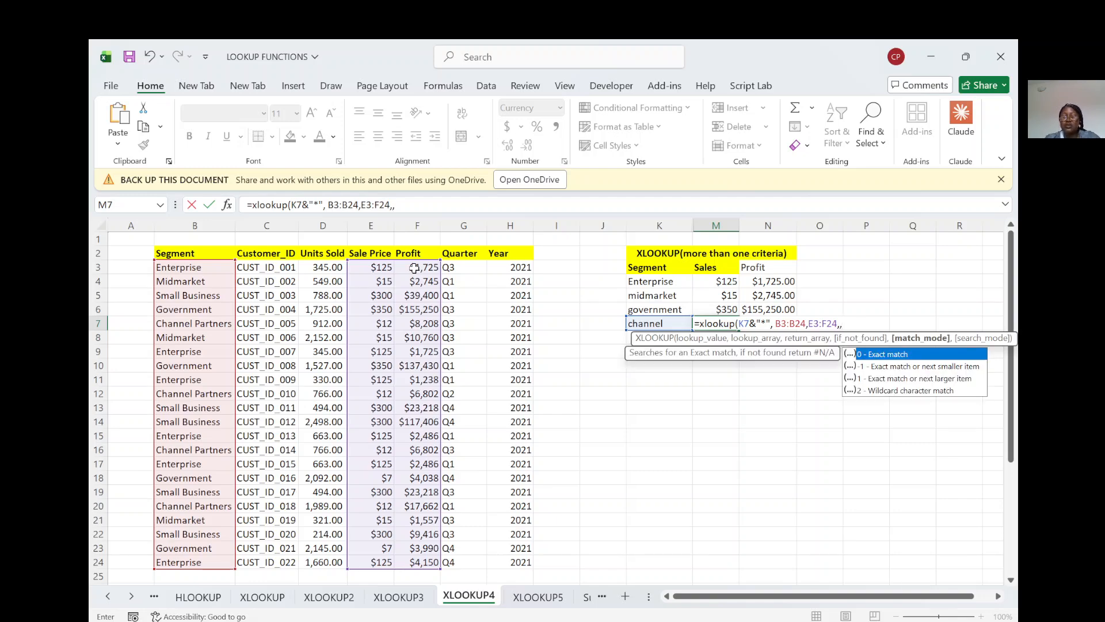
Step: Leave the if_not_found argument of the M7 XLOOKUP empty, set match mode 2 (wildcard character match), and complete the formula
double_click(876, 391)
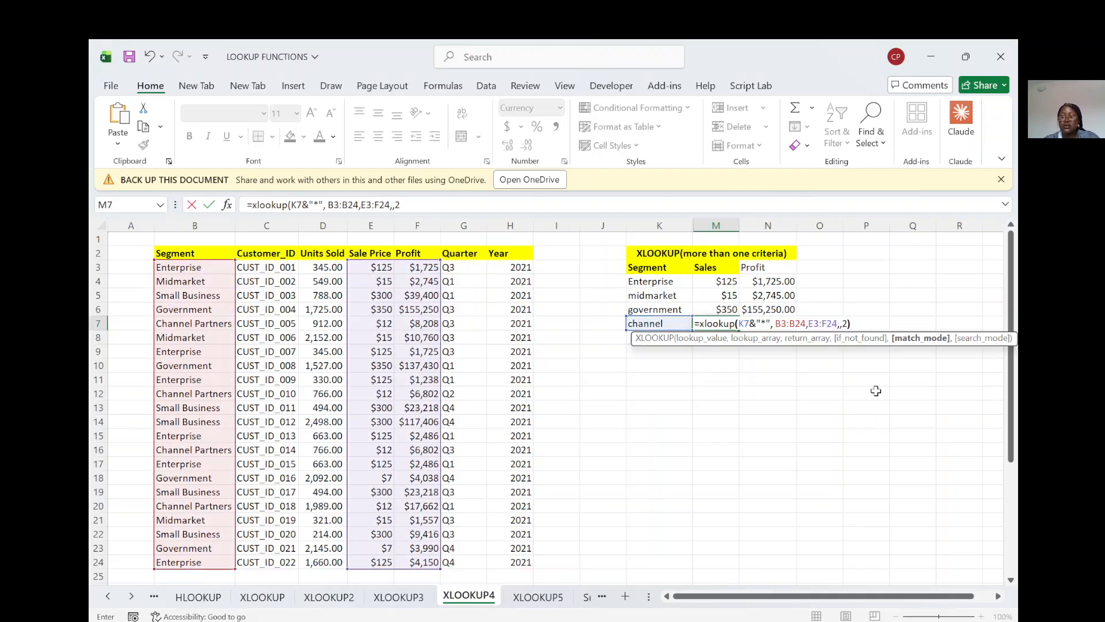
text())
key(Return)
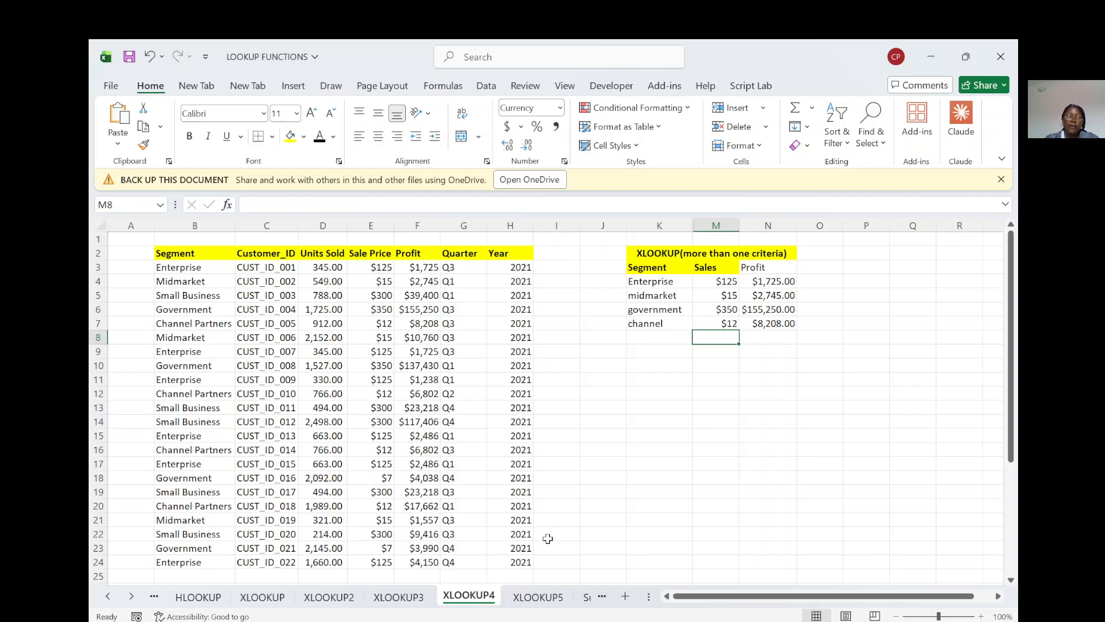
Step: Clear the existing Commission formulas in K3:K4 on the XLOOKUP5 sheet
click(528, 598)
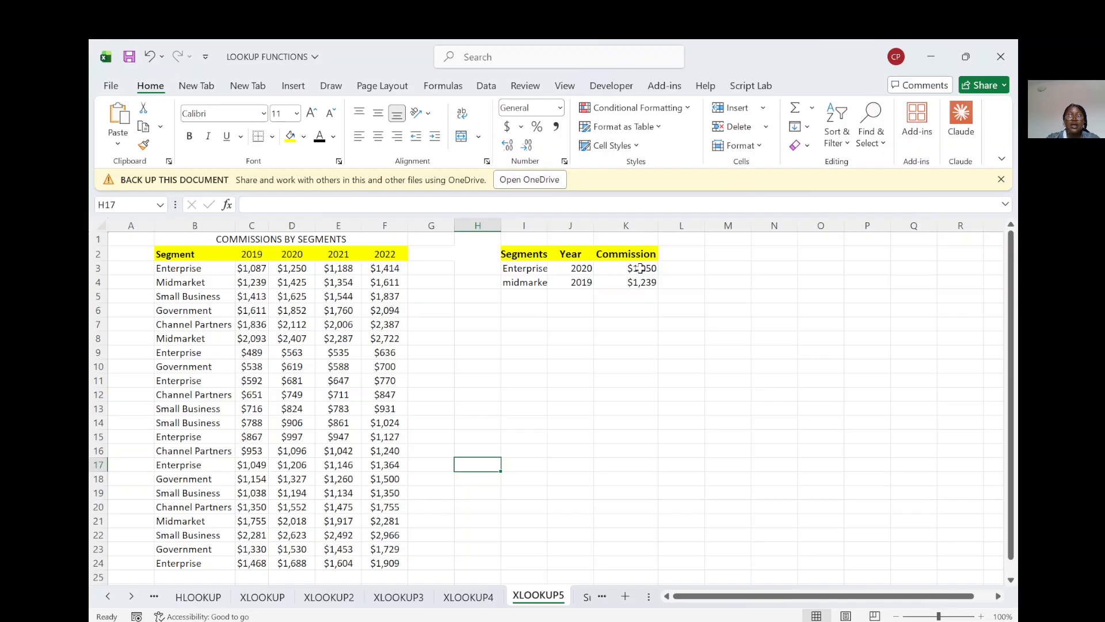
click(641, 268)
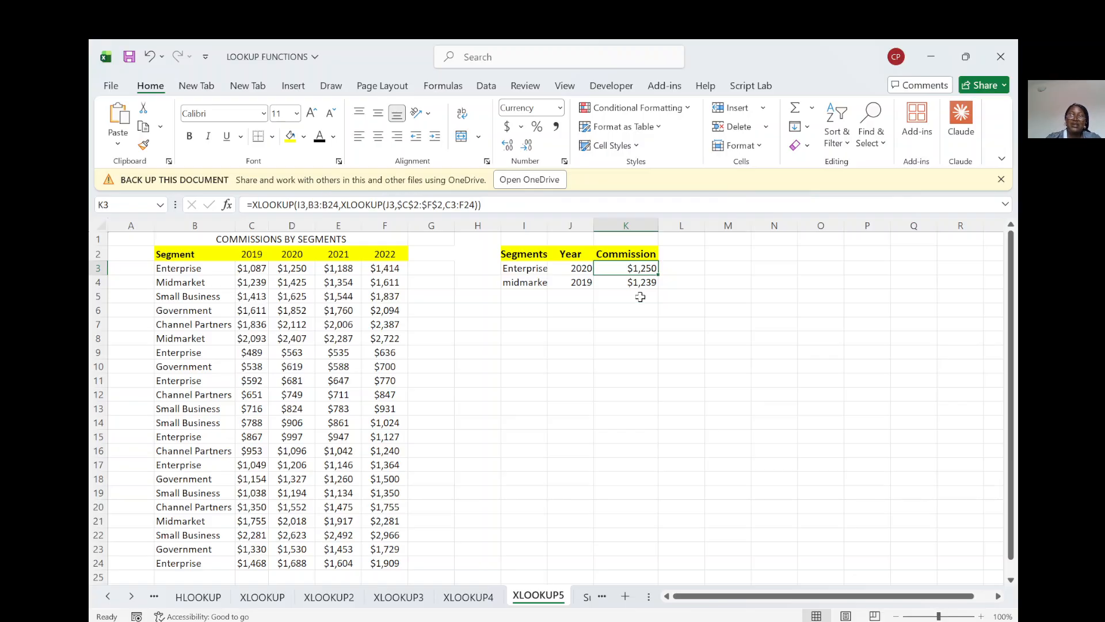
shift+click(642, 282)
key(Delete)
Step: Begin an XLOOKUP formula in K3 with I3 as the lookup value and B3:B24 as the lookup array
text(=x)
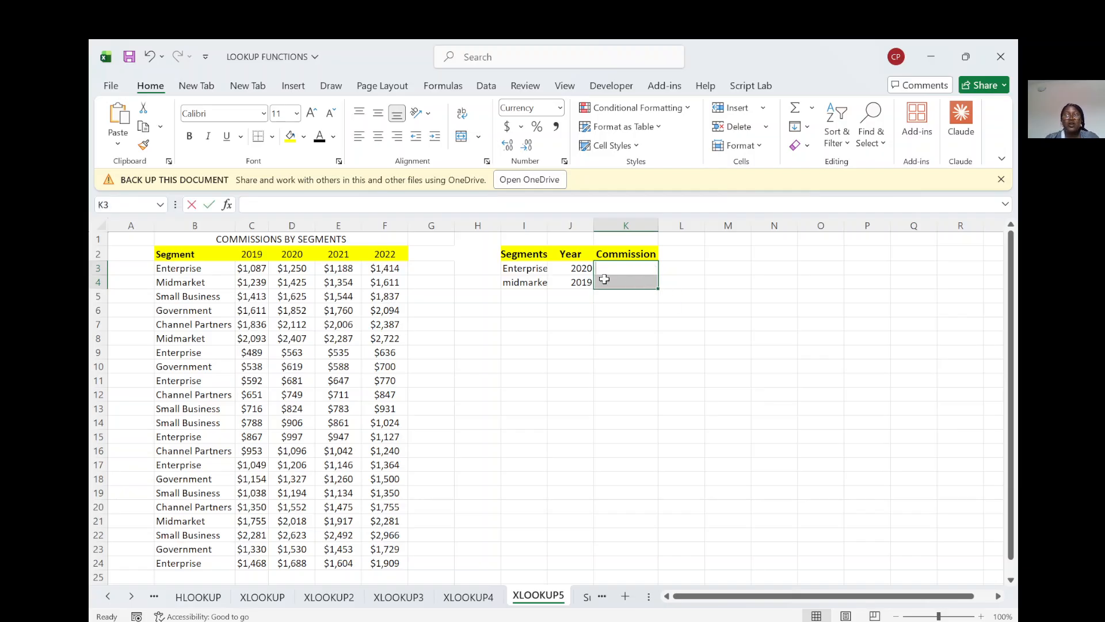
text(l)
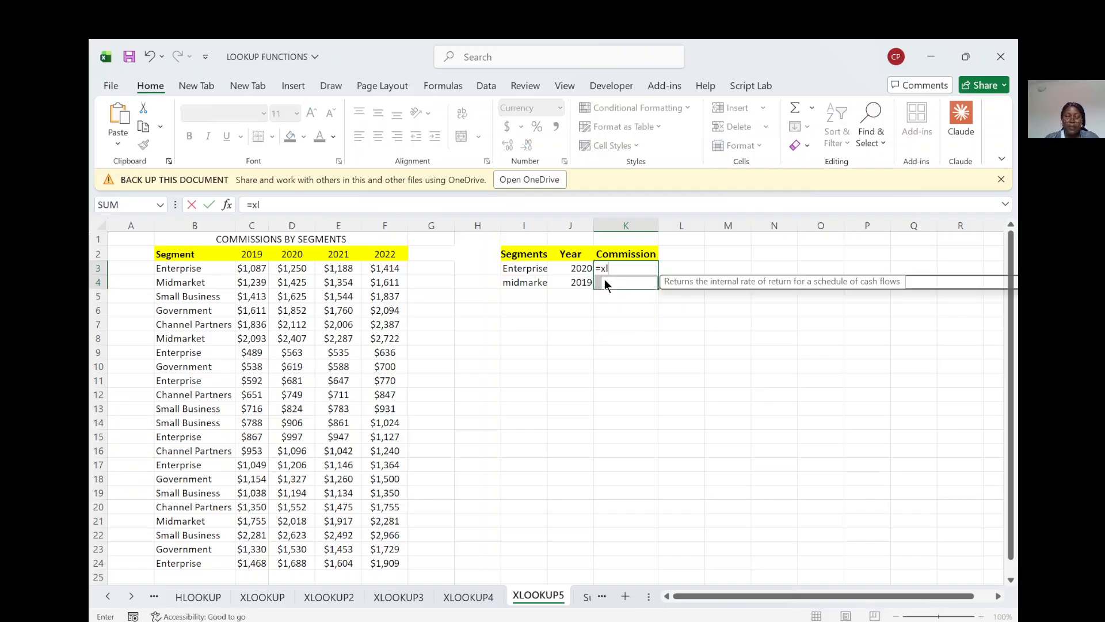
text(ookup)
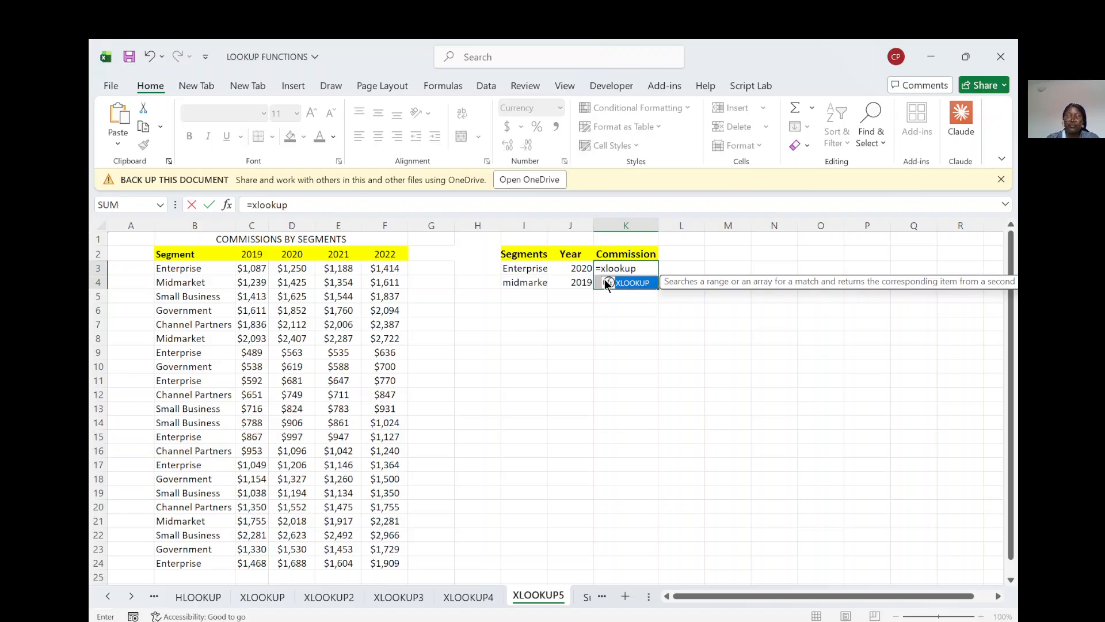
text(()
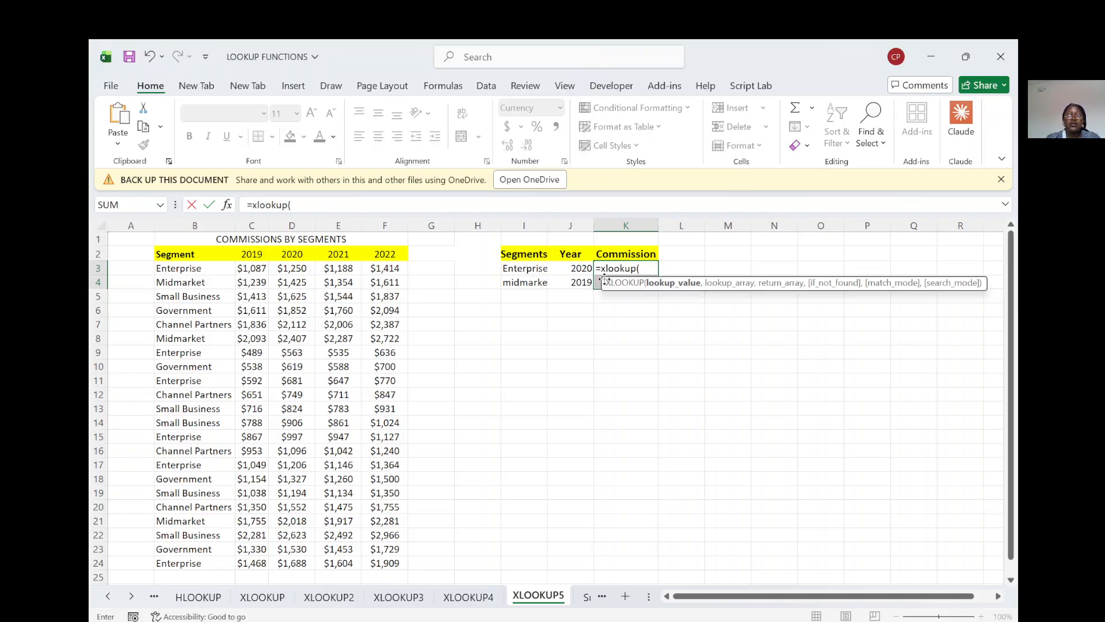
click(531, 269)
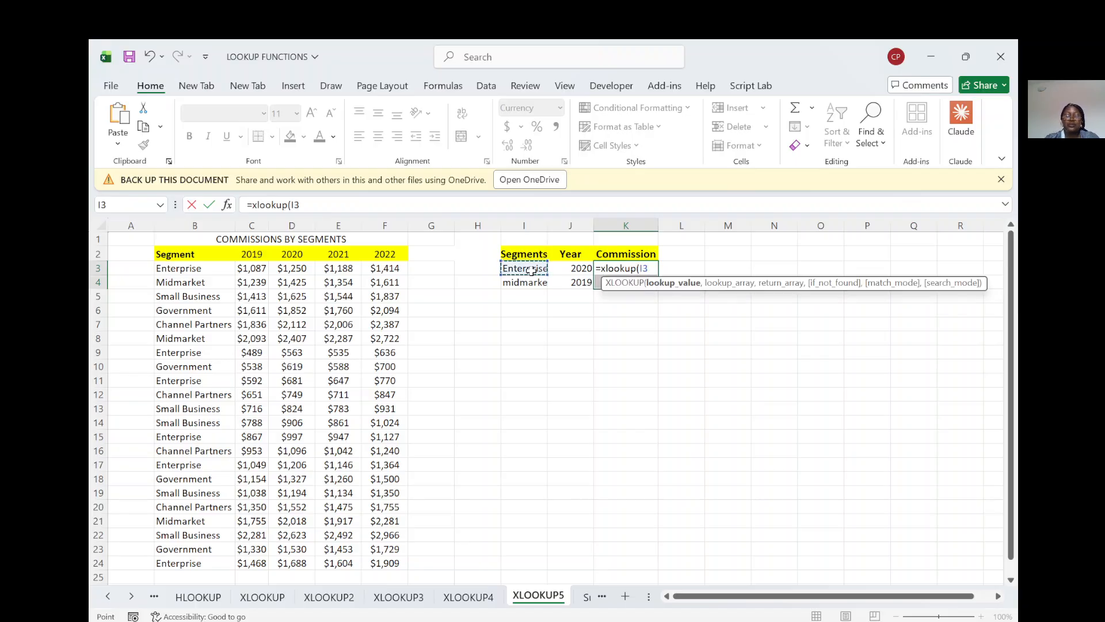
text(,)
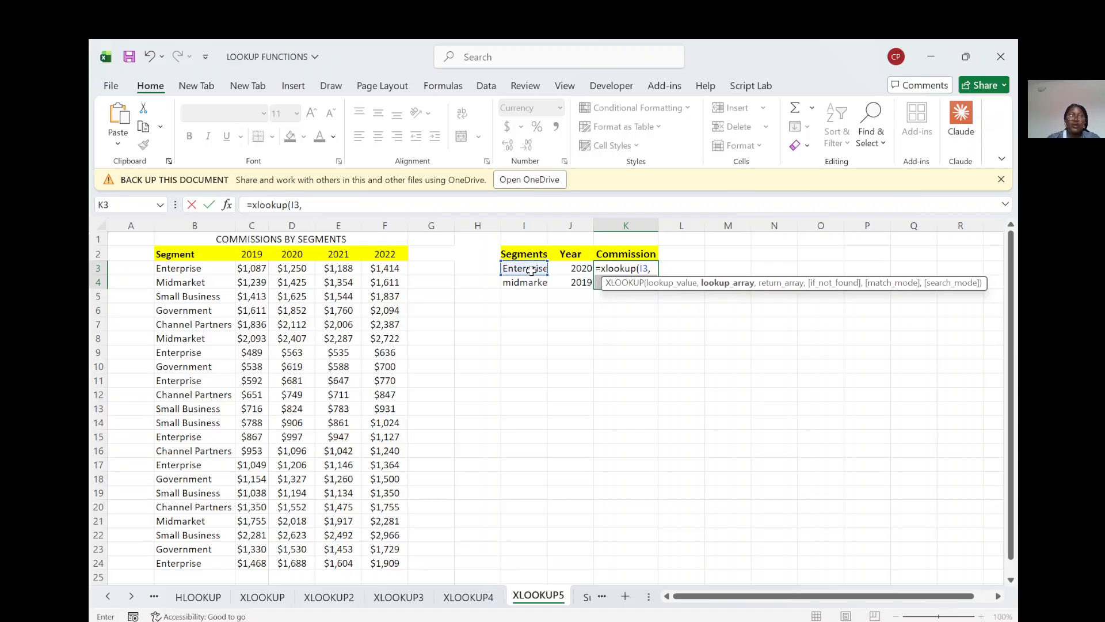
click(175, 268)
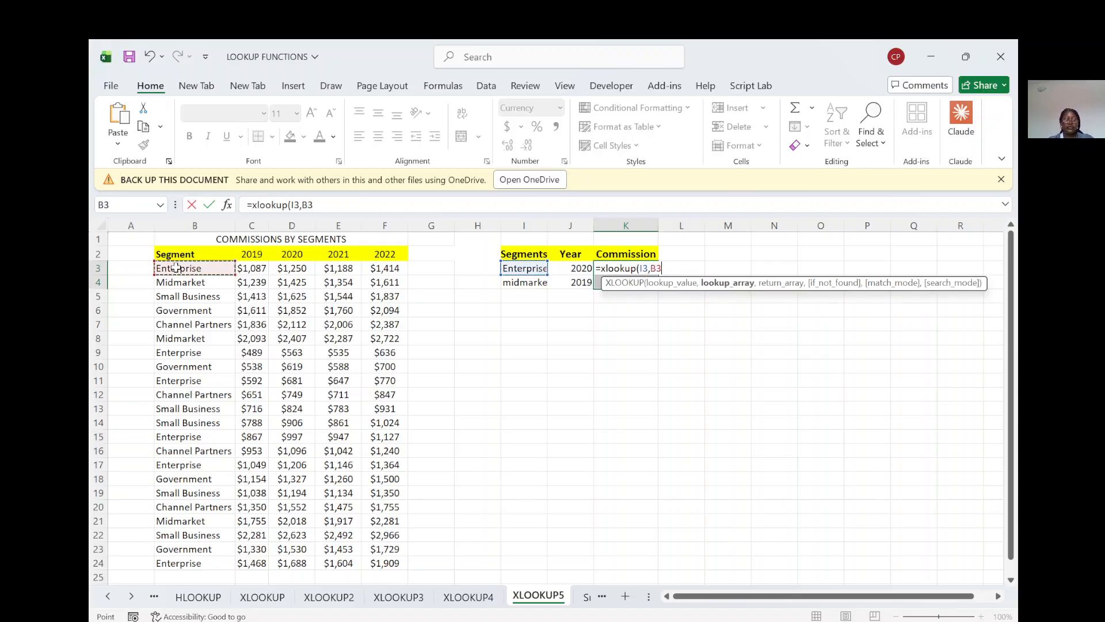
key(ctrl+shift+Down)
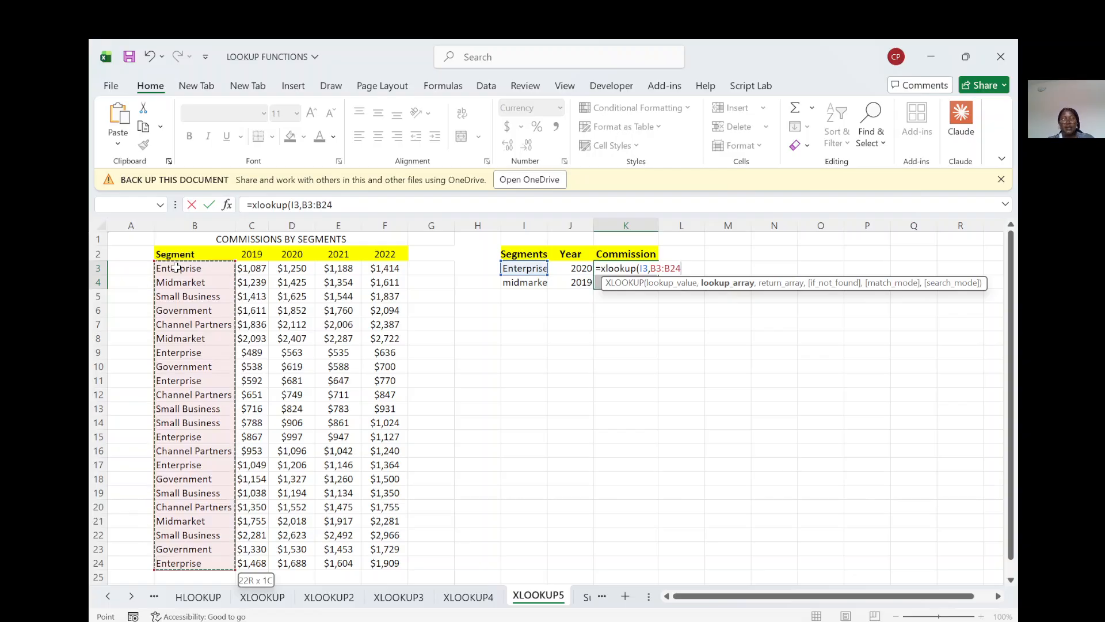
text(,)
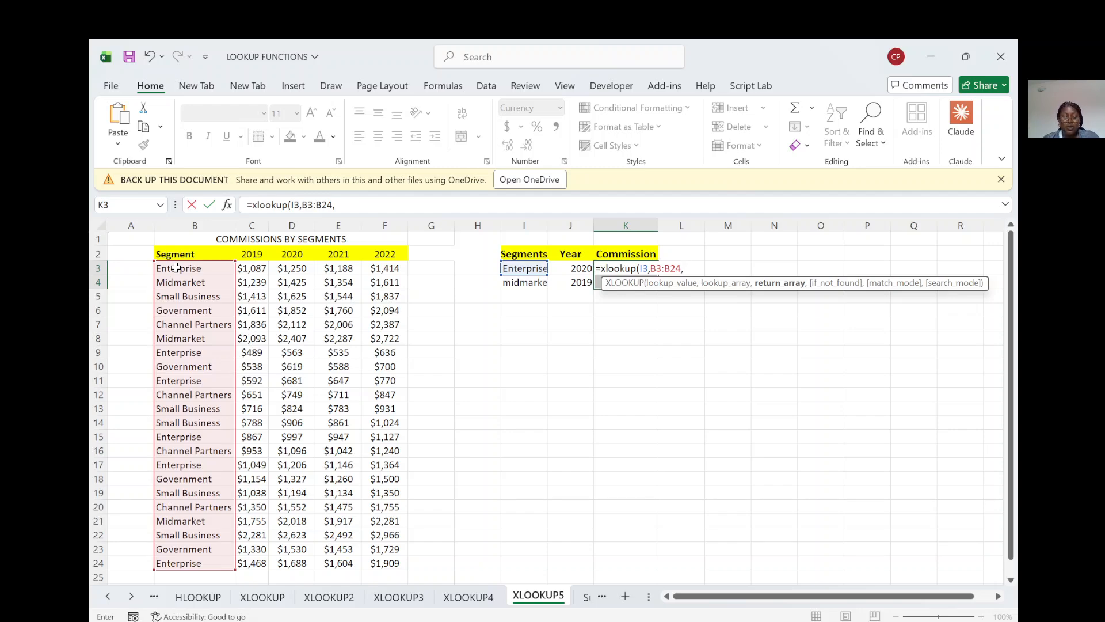
Step: Try nesting a second XLOOKUP as the return array in K3, with C3:F24 as its lookup value
text(x)
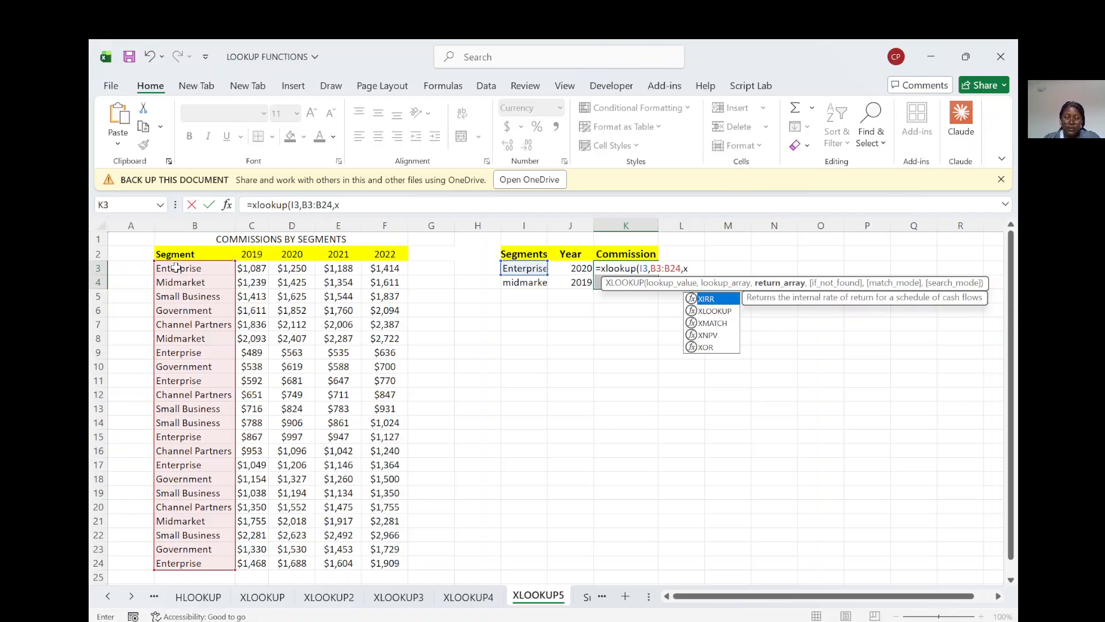
text(lookup)
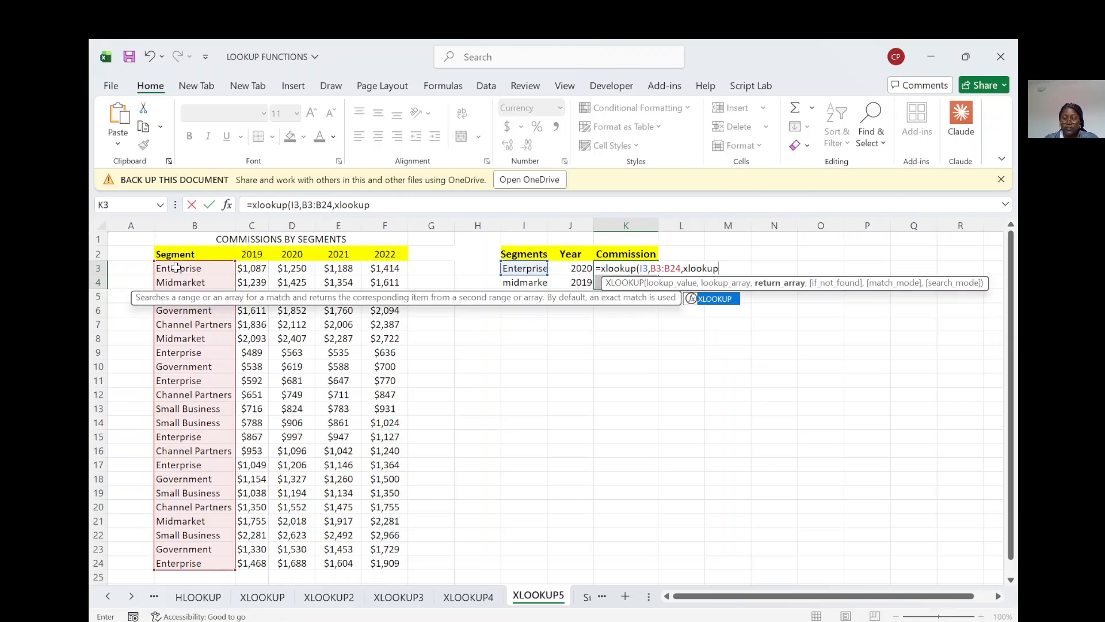
text(()
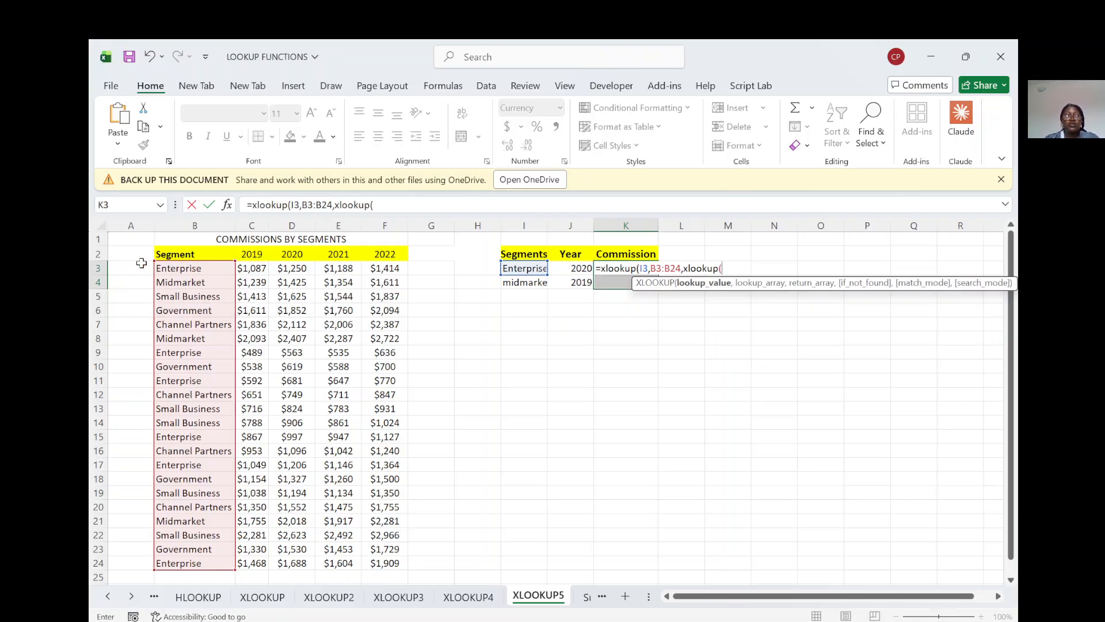
drag(243, 269, 384, 565)
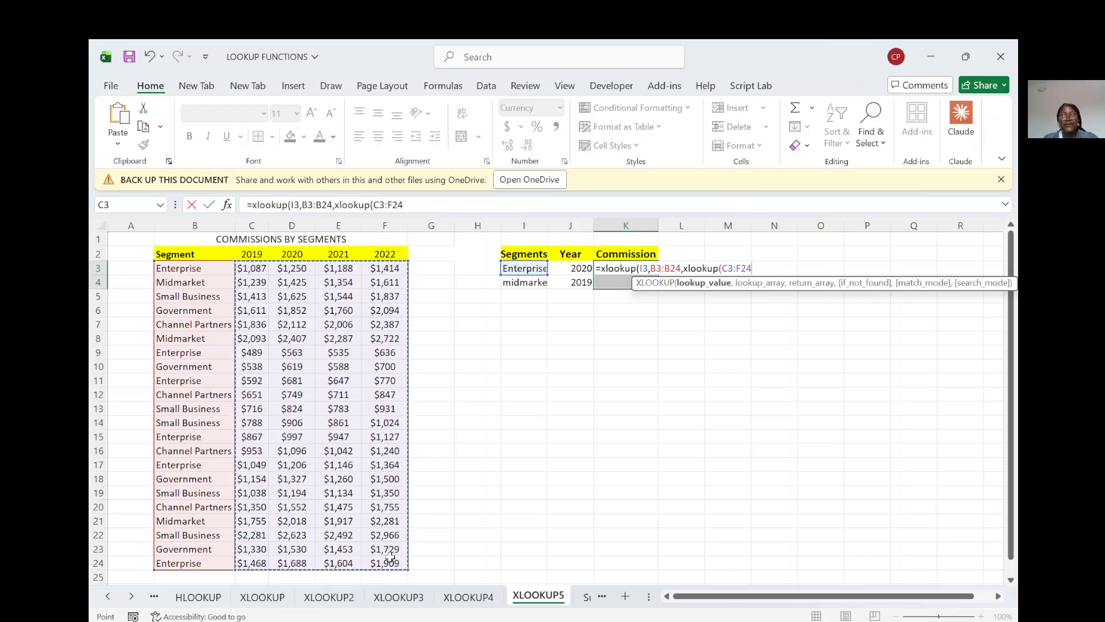
Step: Remove the nested XLOOKUP and the first arguments from the K3 formula, keeping only the opening =xlookup(
key(BackSpace)
key(BackSpace)
key(BackSpace)
key(BackSpace)
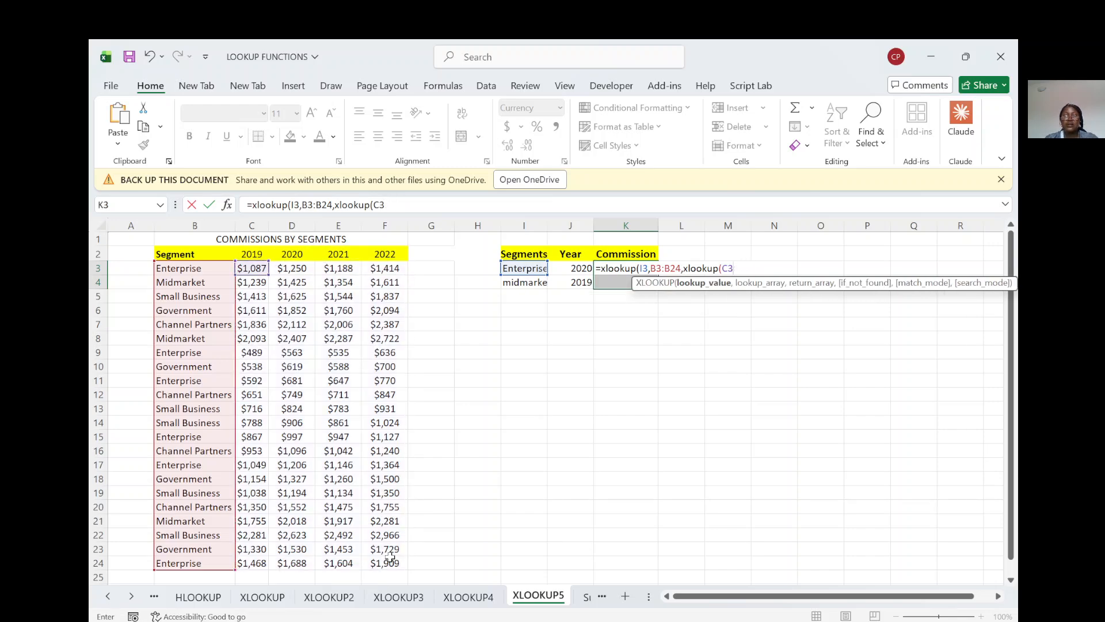
key(BackSpace)
key(BackSpace)
key(BackSpace)
key(BackSpace)
key(BackSpace)
key(BackSpace)
key(BackSpace)
key(BackSpace)
key(BackSpace)
key(BackSpace)
key(BackSpace)
key(BackSpace)
key(BackSpace)
key(BackSpace)
key(BackSpace)
key(BackSpace)
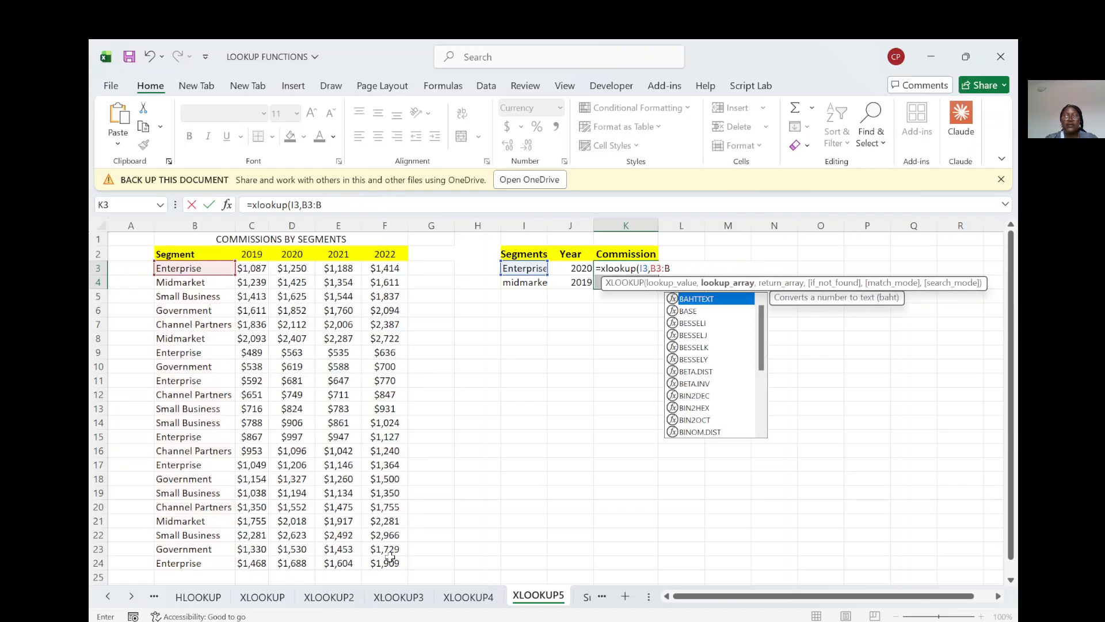
key(BackSpace)
key(BackSpace)
key(BackSpace)
key(BackSpace)
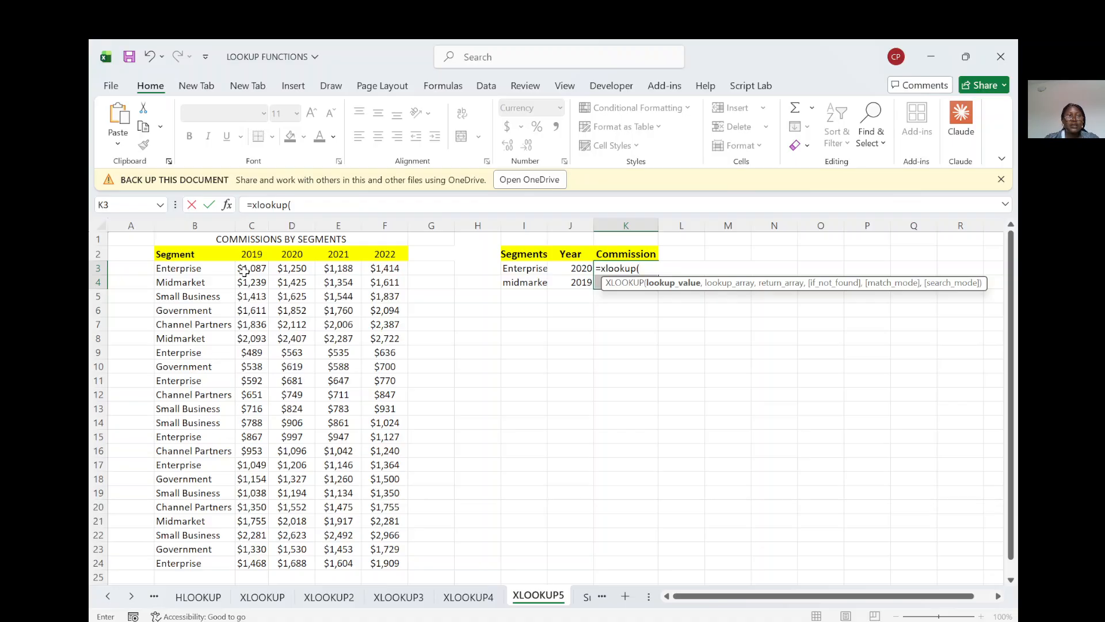
Step: Try C3:F25 as the lookup value and B3:B25 as the lookup array in the K3 XLOOKUP
drag(243, 270, 385, 570)
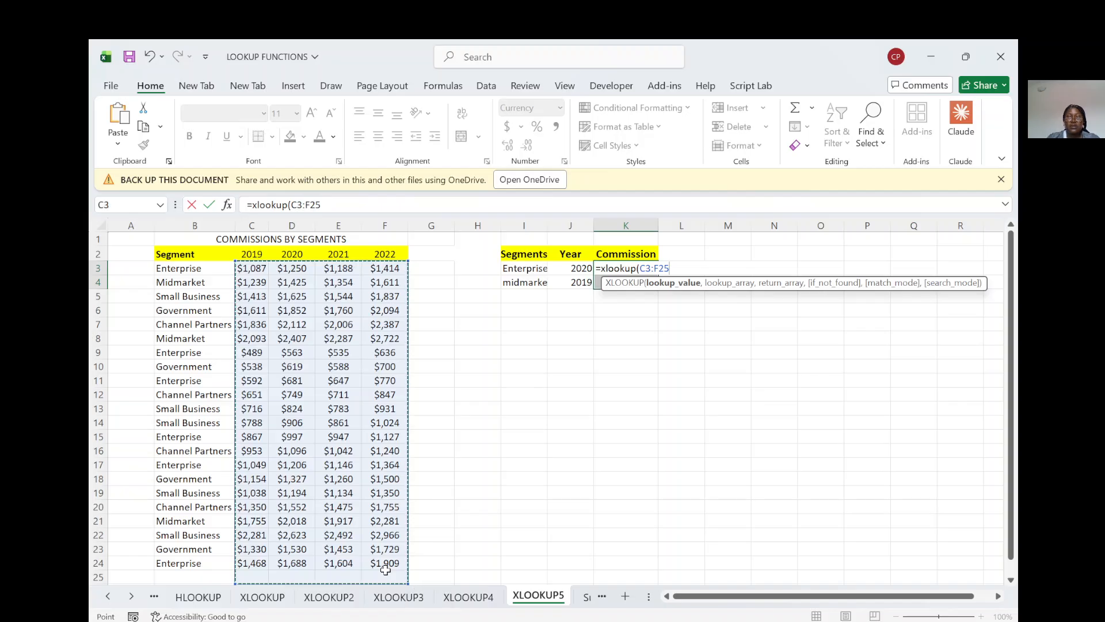
text(,)
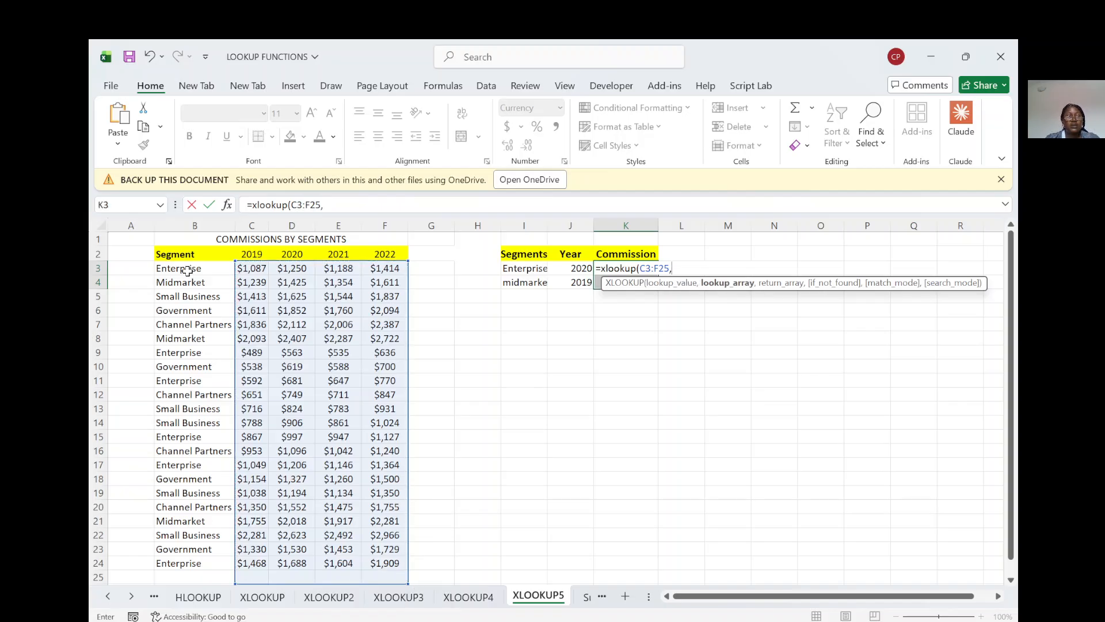
drag(184, 268, 187, 574)
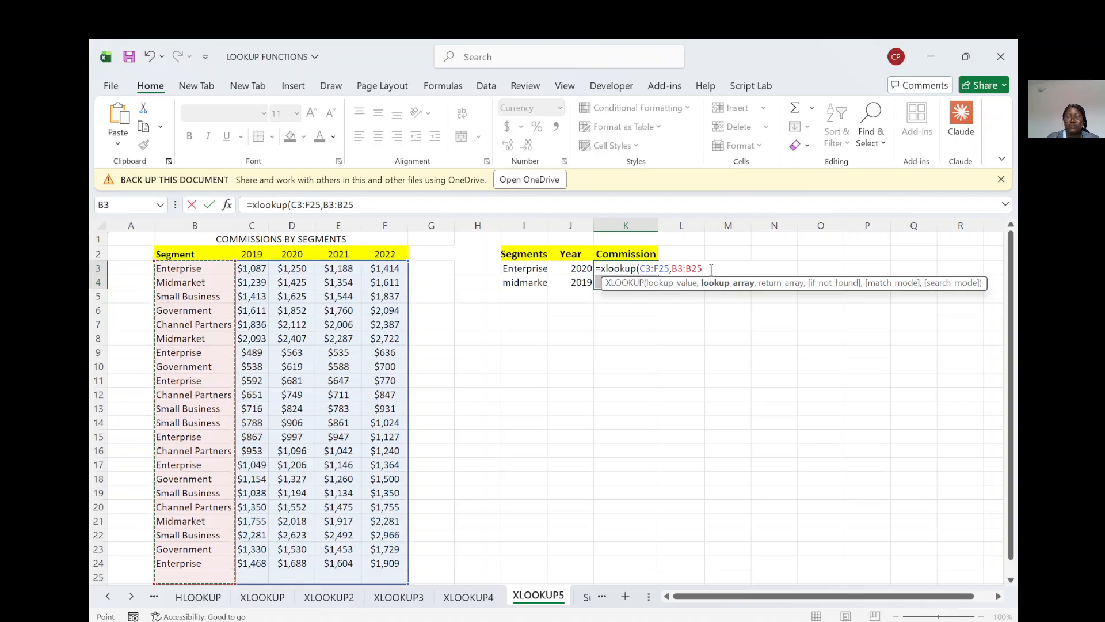
Step: Erase the attempted K3 formula and cancel the cell entry
key(BackSpace)
key(BackSpace)
key(BackSpace)
key(BackSpace)
key(BackSpace)
key(BackSpace)
key(BackSpace)
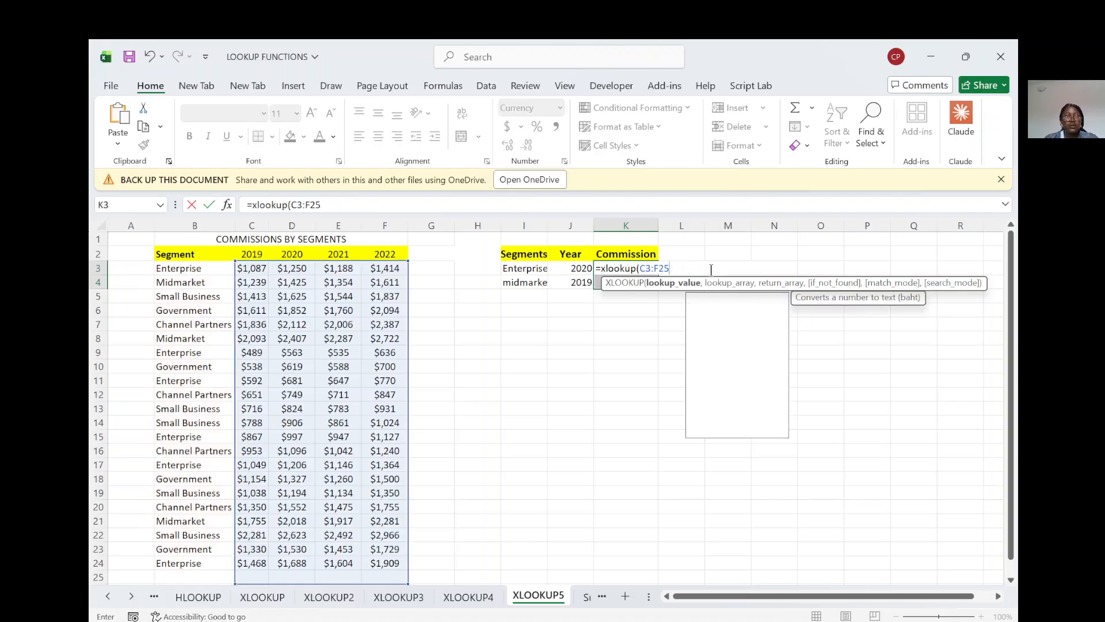
key(BackSpace)
key(BackSpace)
key(BackSpace)
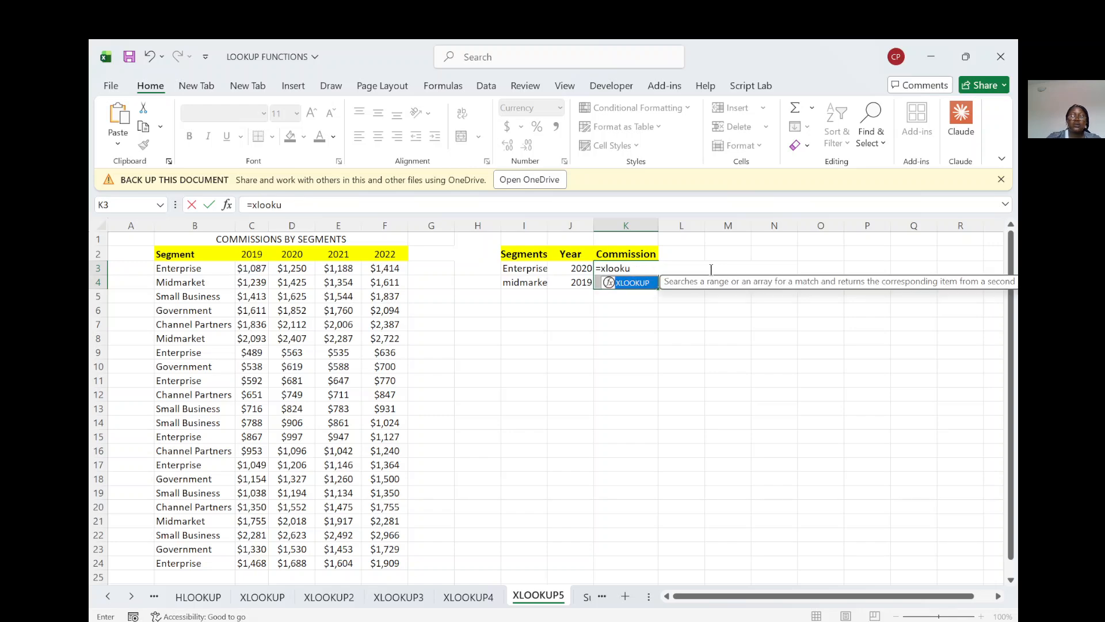
key(BackSpace)
key(BackSpace)
key(BackSpace)
key(BackSpace)
key(BackSpace)
key(BackSpace)
key(BackSpace)
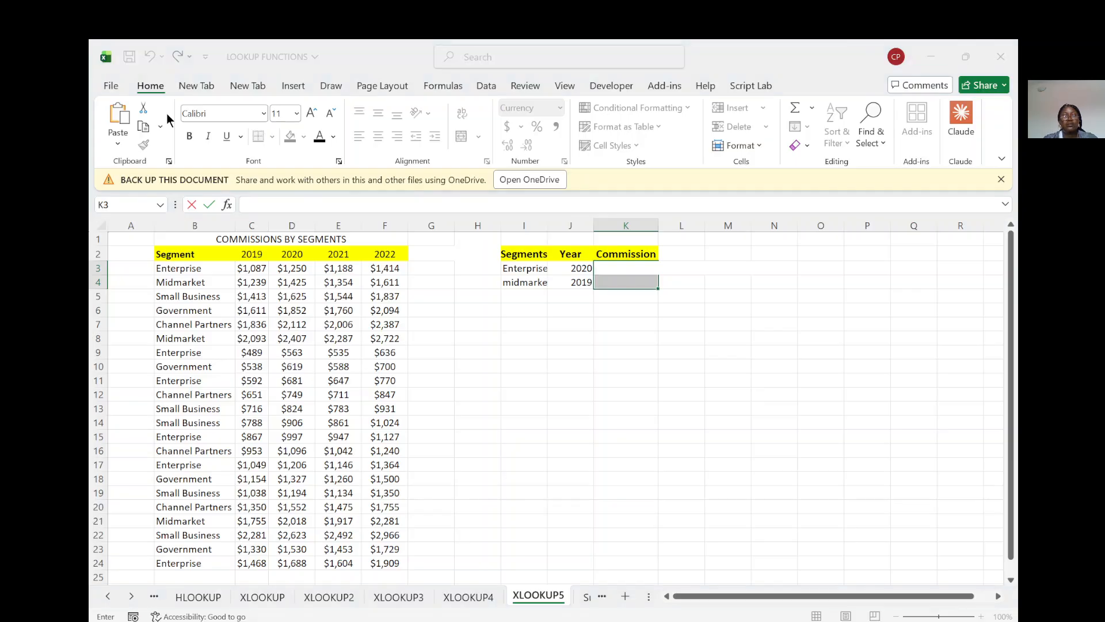
click(682, 415)
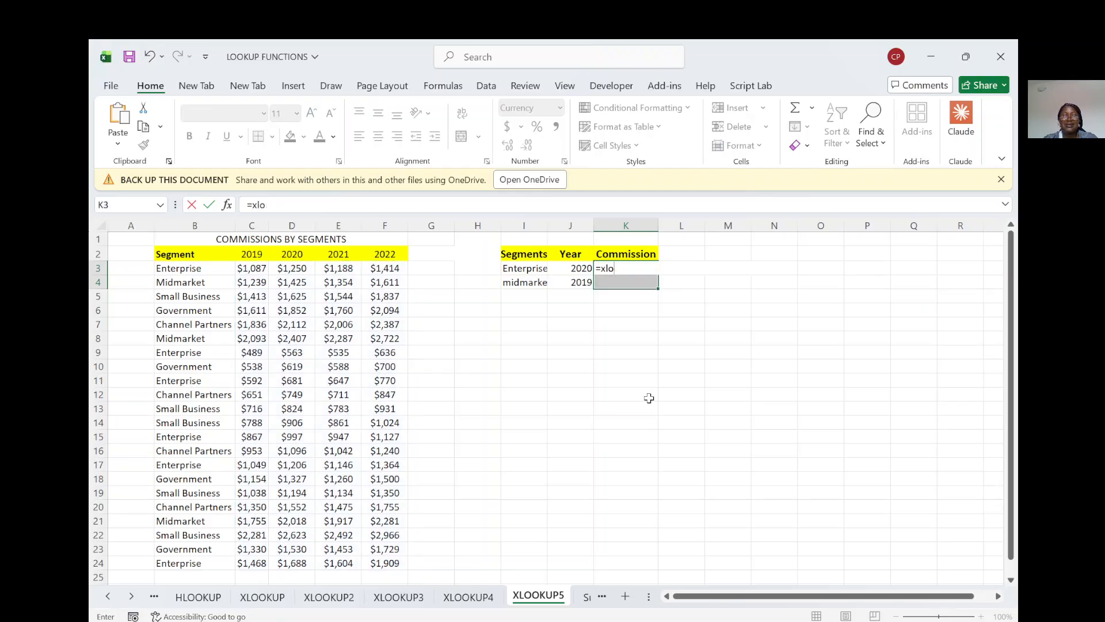
key(BackSpace)
key(BackSpace)
key(BackSpace)
key(BackSpace)
key(Escape)
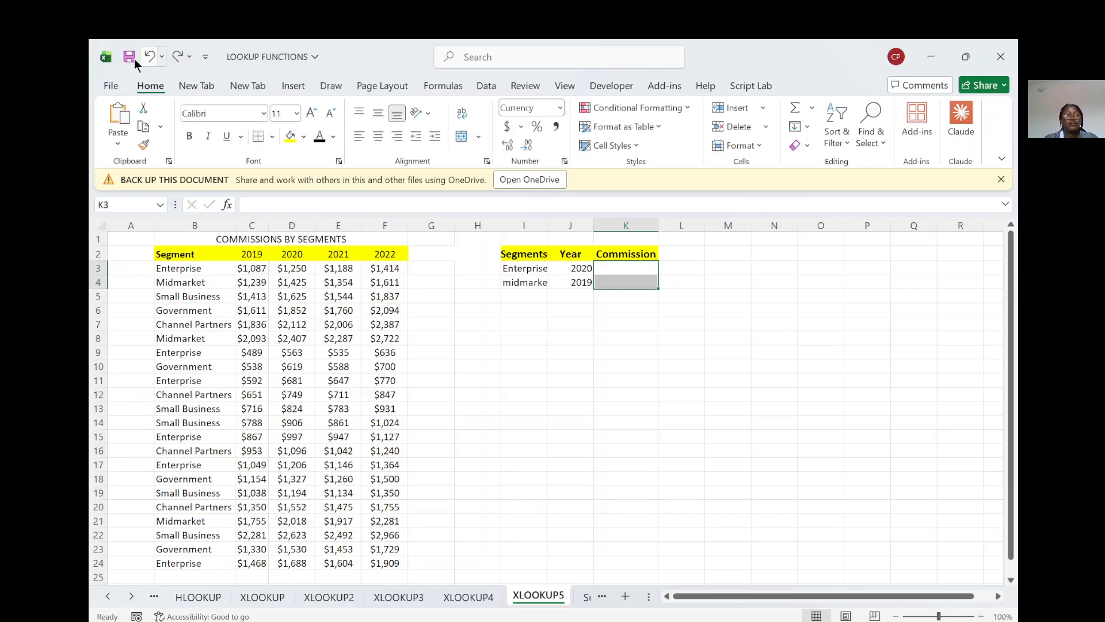
Step: Undo the clearing of K3:K4 to review the original nested formula, and clear both cells again
click(149, 57)
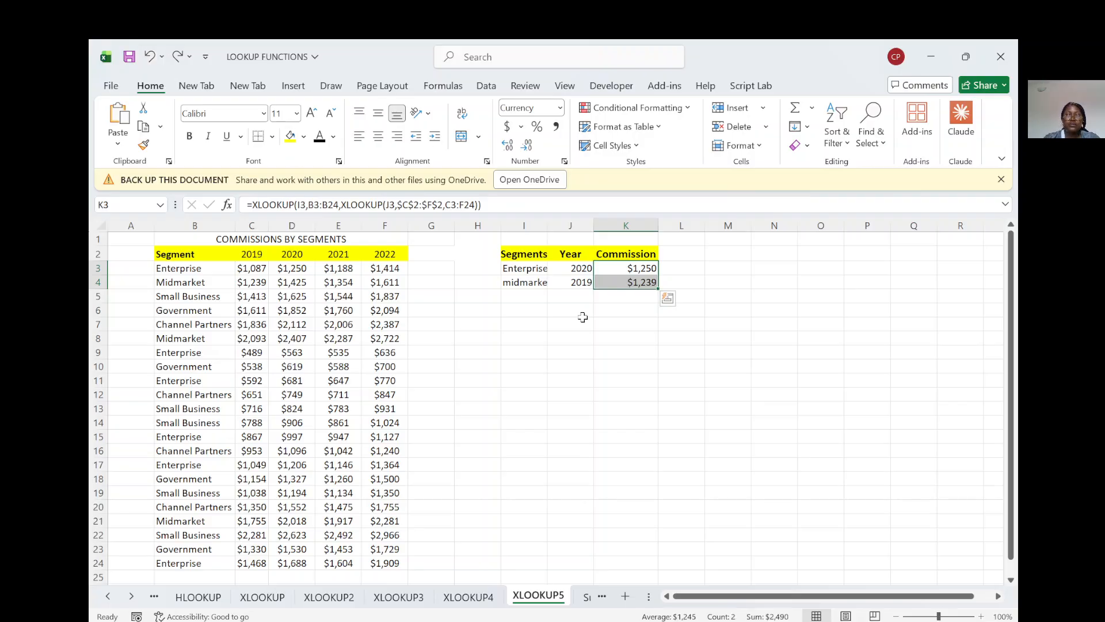
key(Delete)
Step: Start a new XLOOKUP formula in K3 with I3 as the lookup value and B3:B24 as the lookup array
click(623, 269)
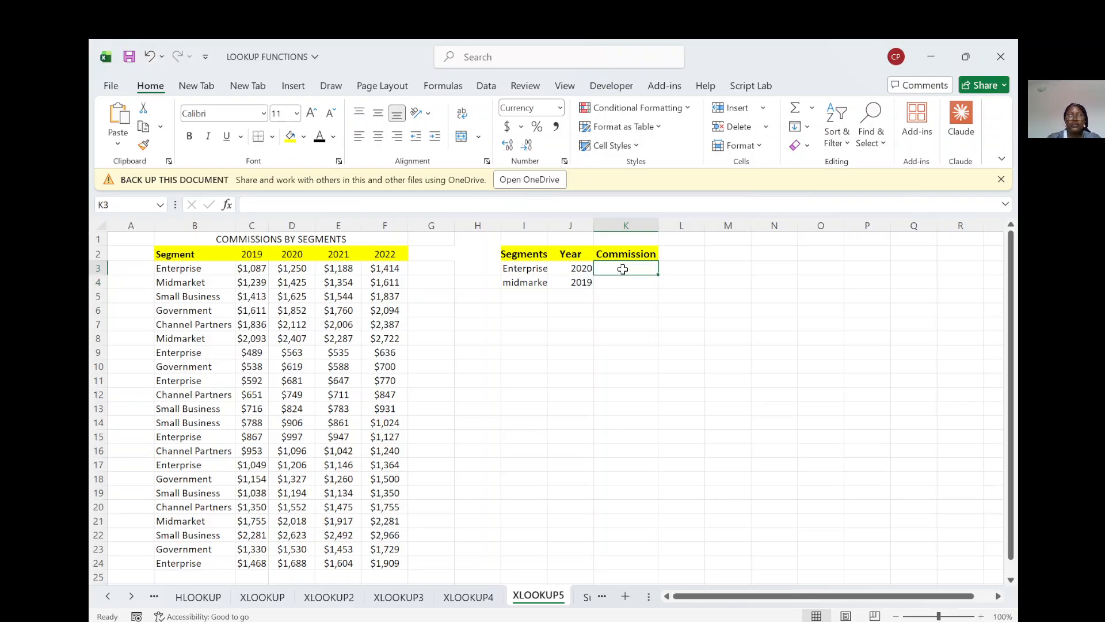
text(=)
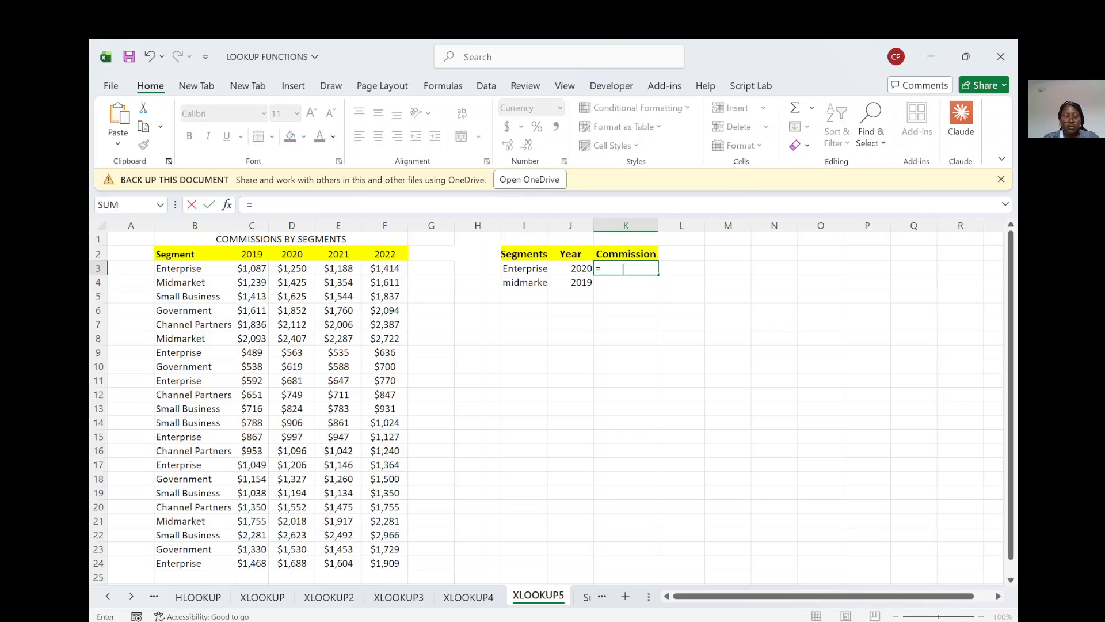
text(xlook)
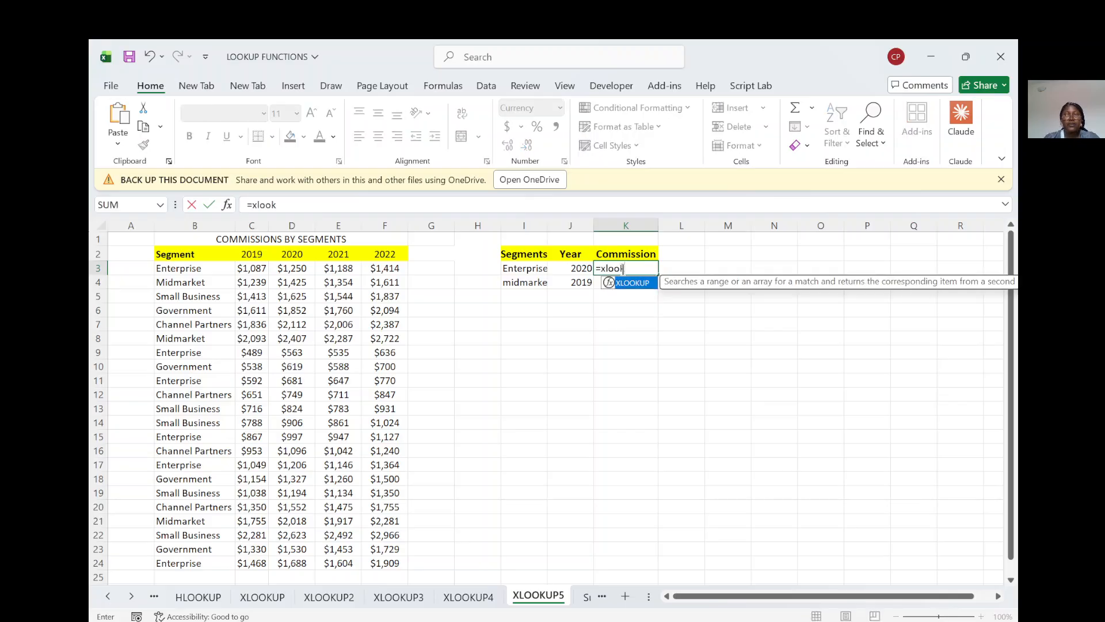
text(up)
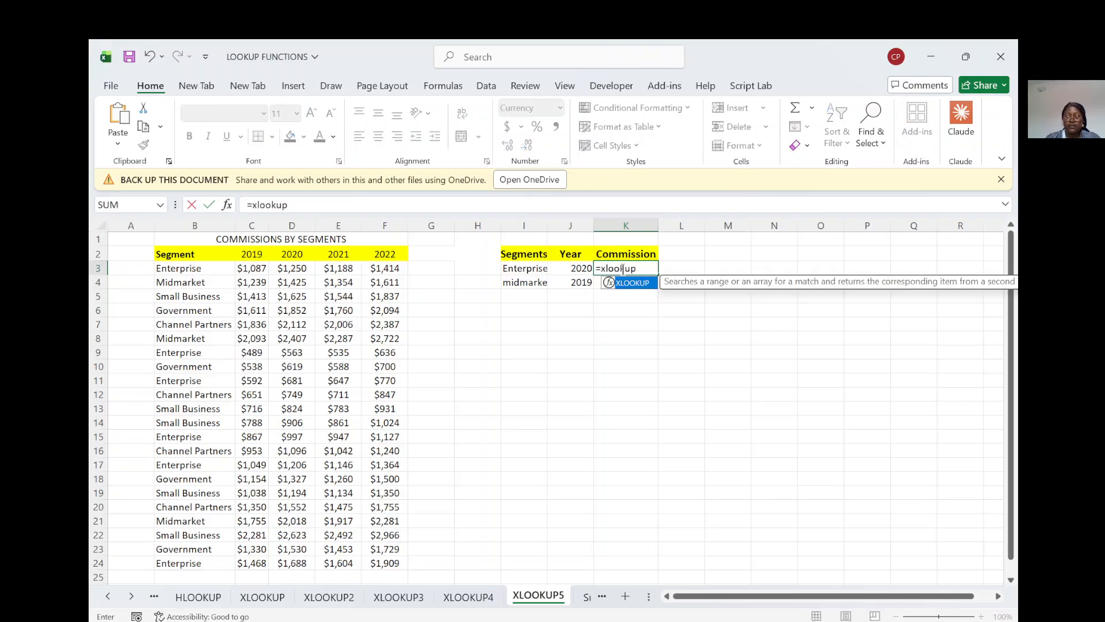
text(()
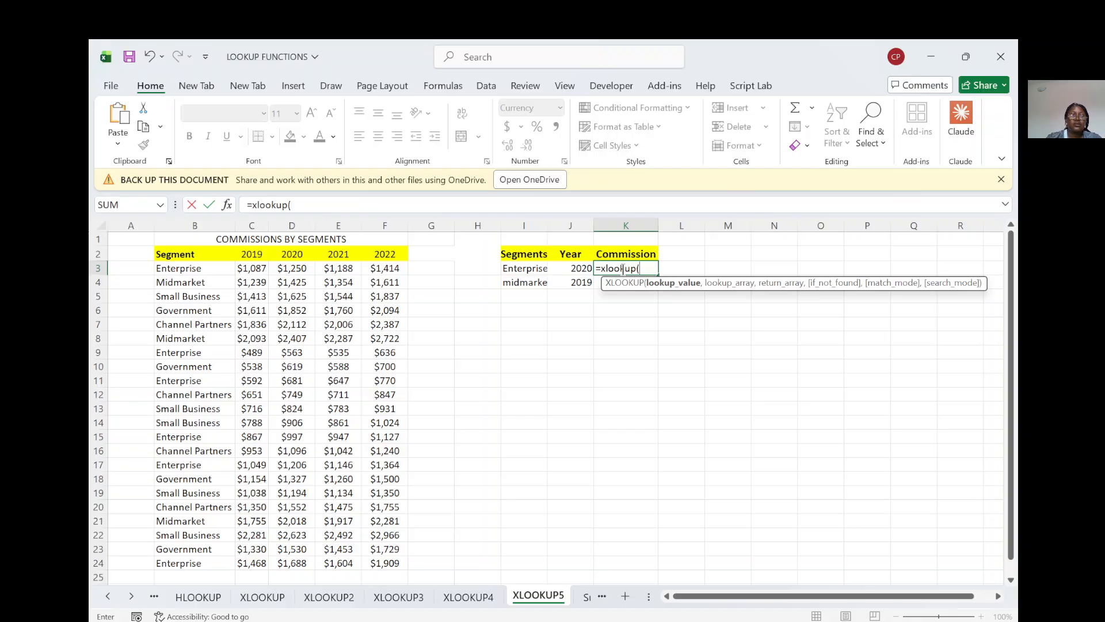
click(532, 269)
text(,)
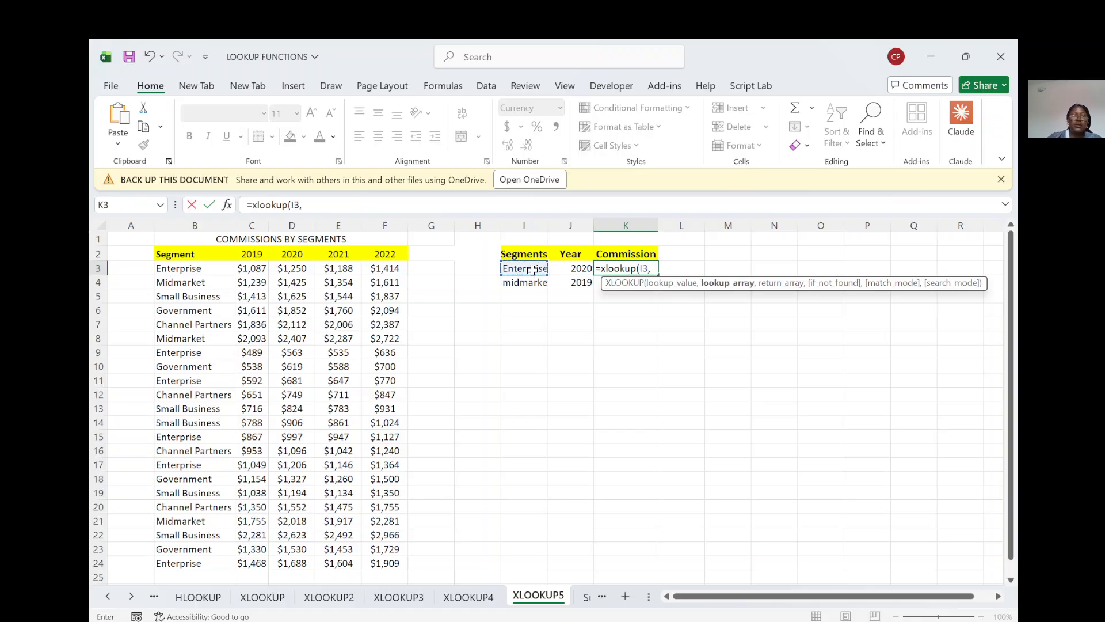
drag(193, 272, 186, 569)
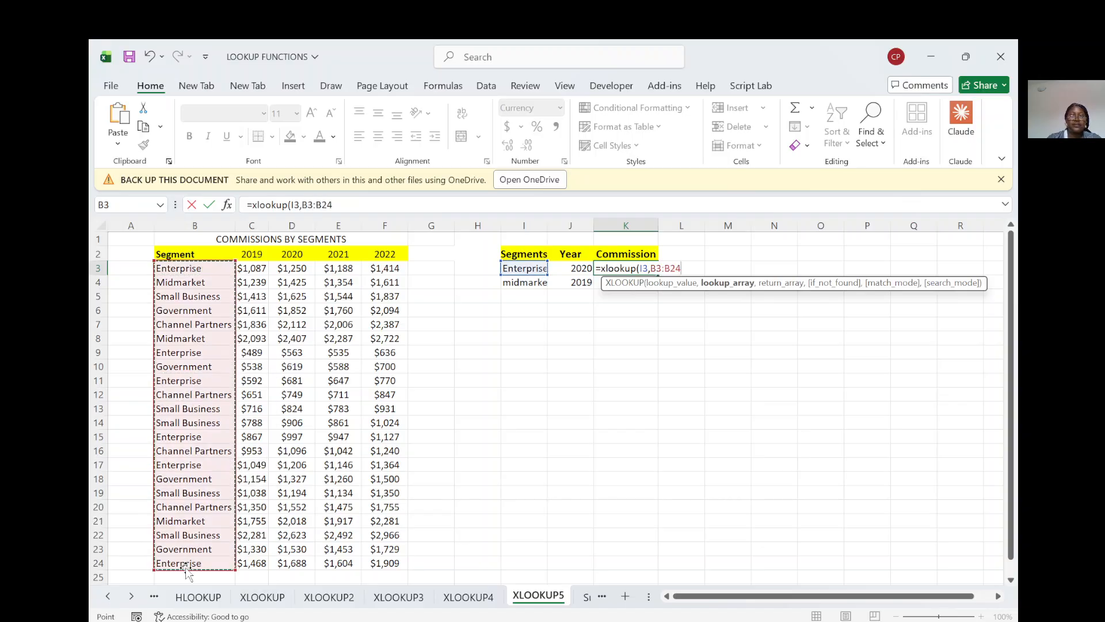
text(,)
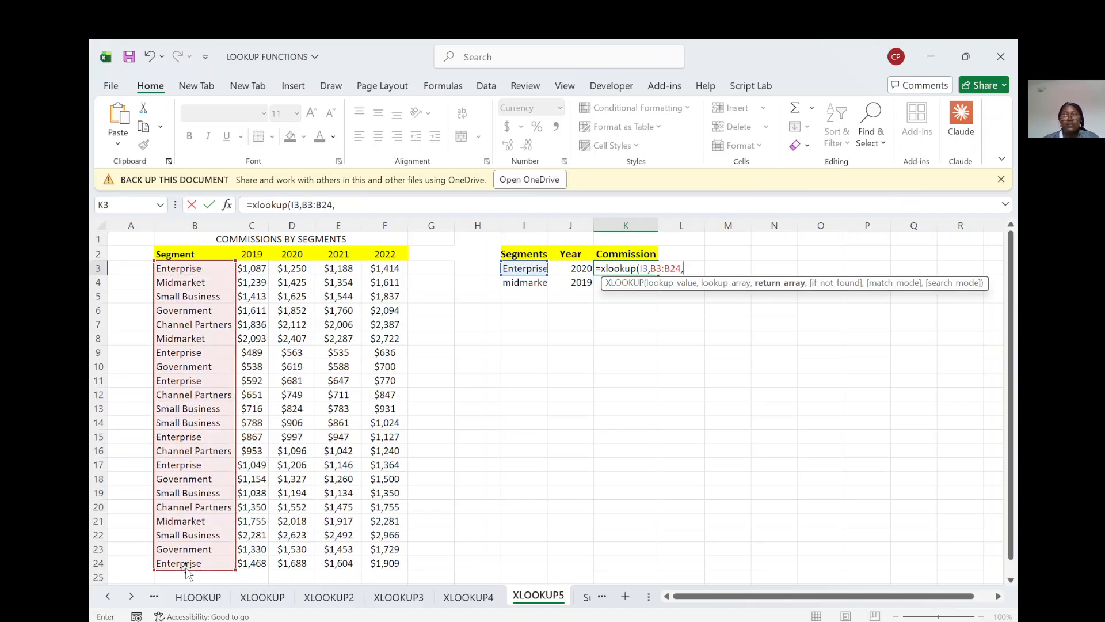
text(x)
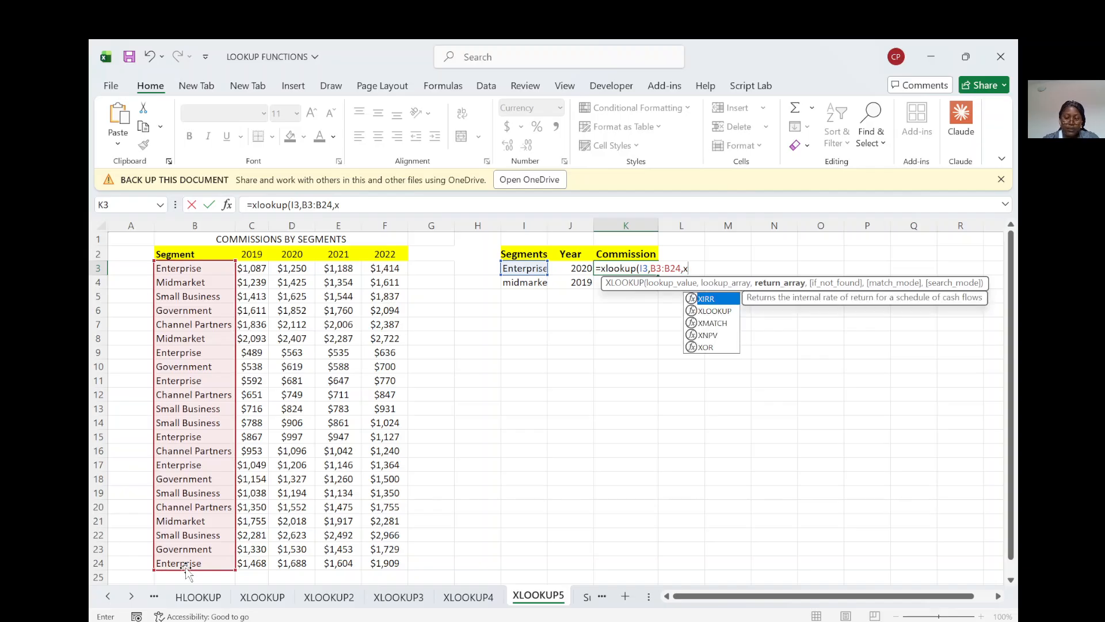
text(looku)
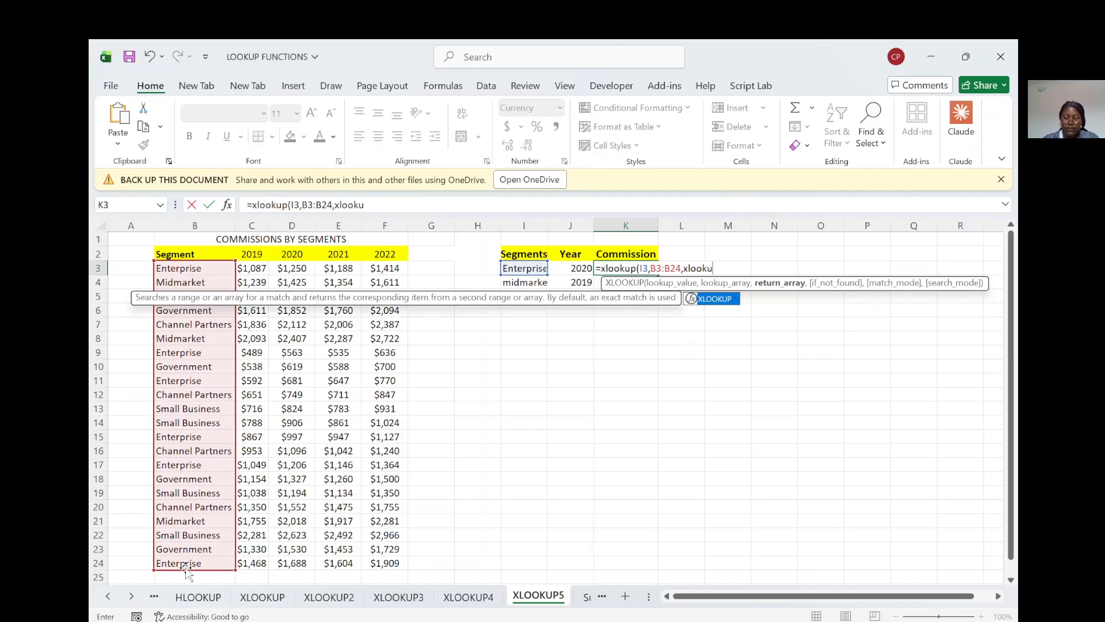
text(p()
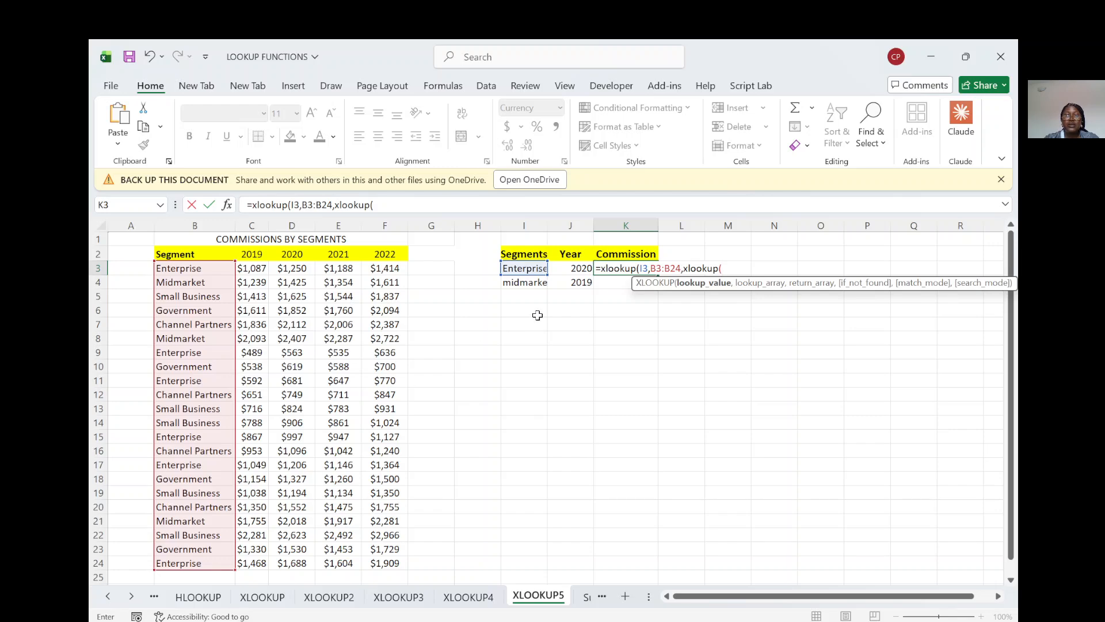
Step: Nest a second XLOOKUP as the return array of the K3 formula, with J3 as its lookup value
click(574, 269)
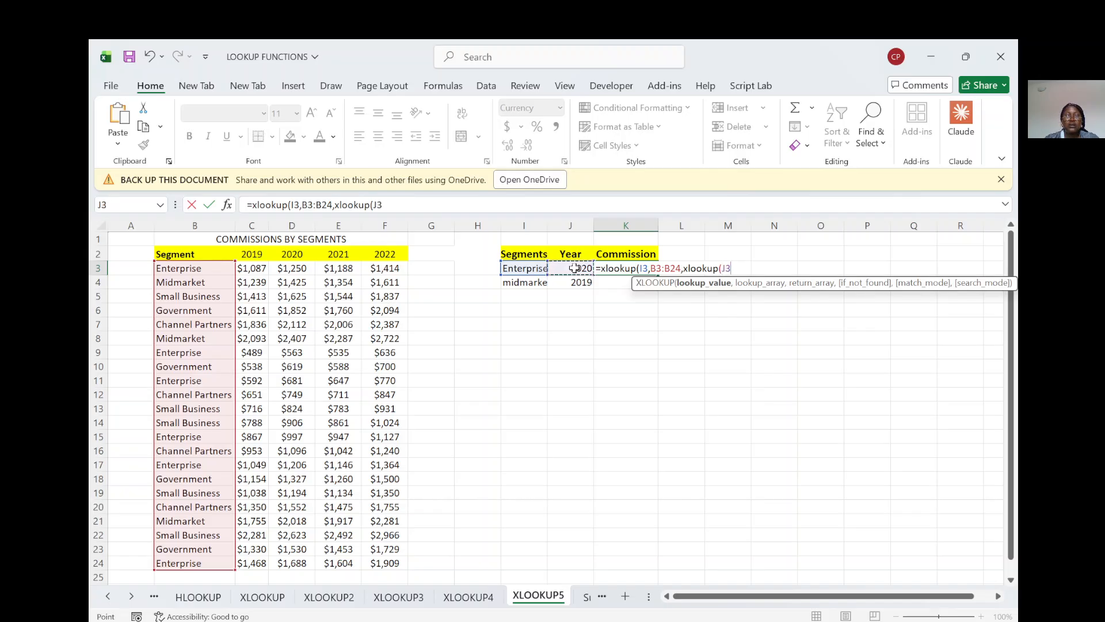
click(243, 266)
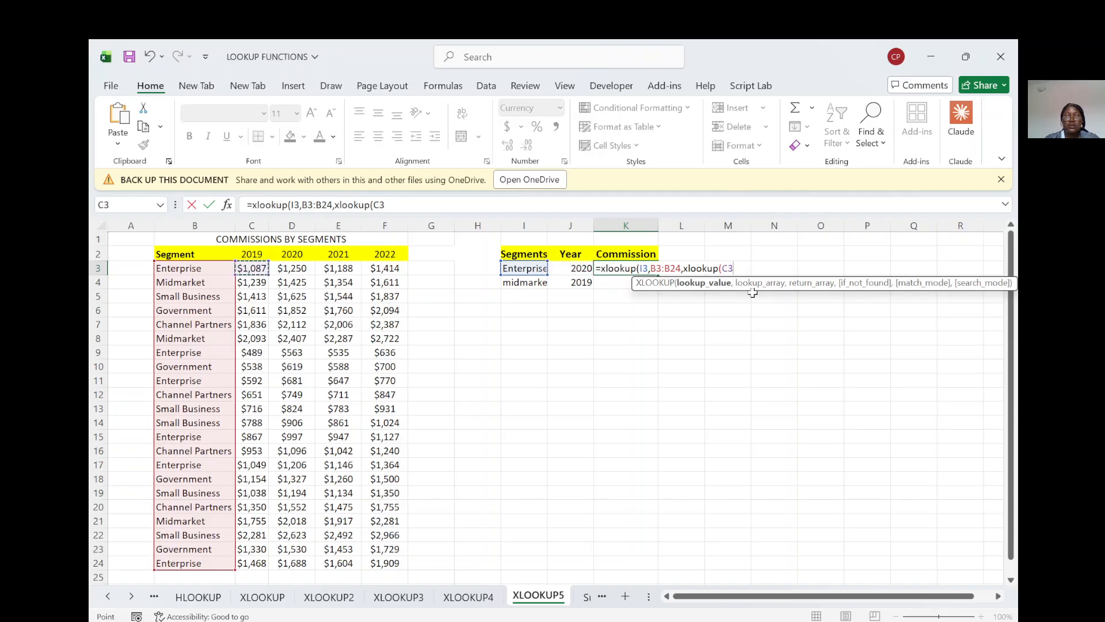
click(566, 270)
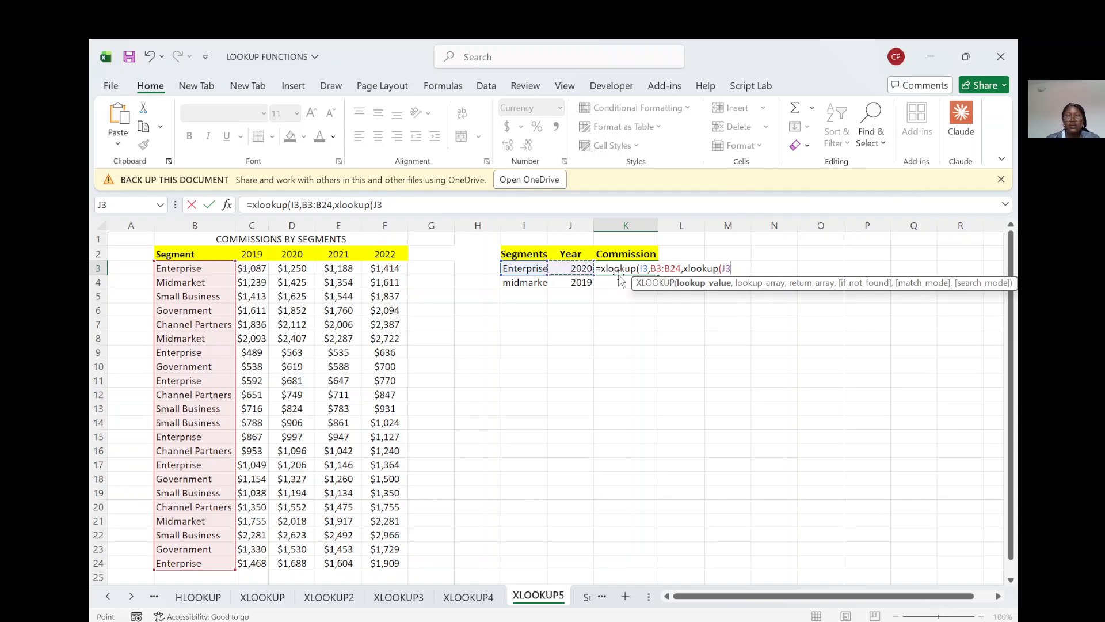
text(,)
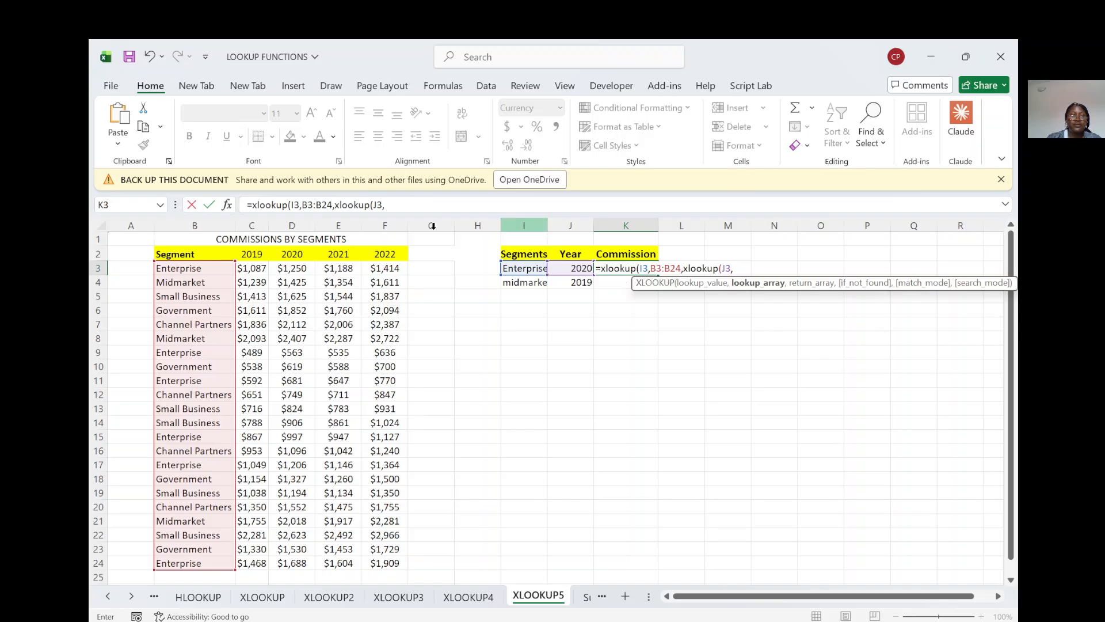
Step: Try closing the nested XLOOKUP after C3:F24 as its lookup array and adding C2:F2 as the outer function's next argument
drag(244, 267, 394, 563)
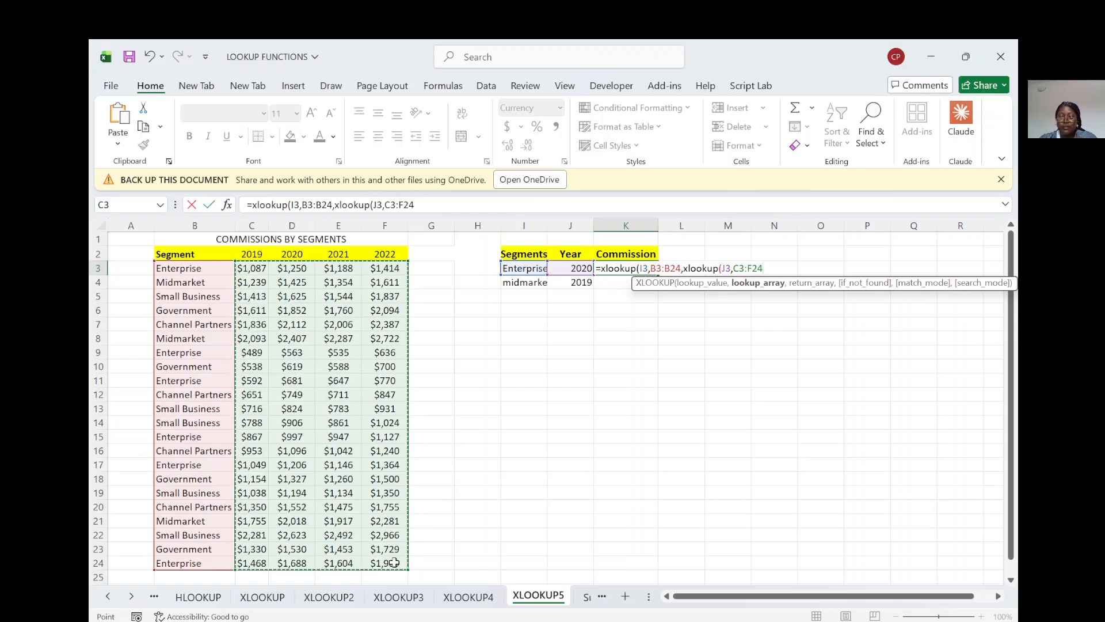
text())
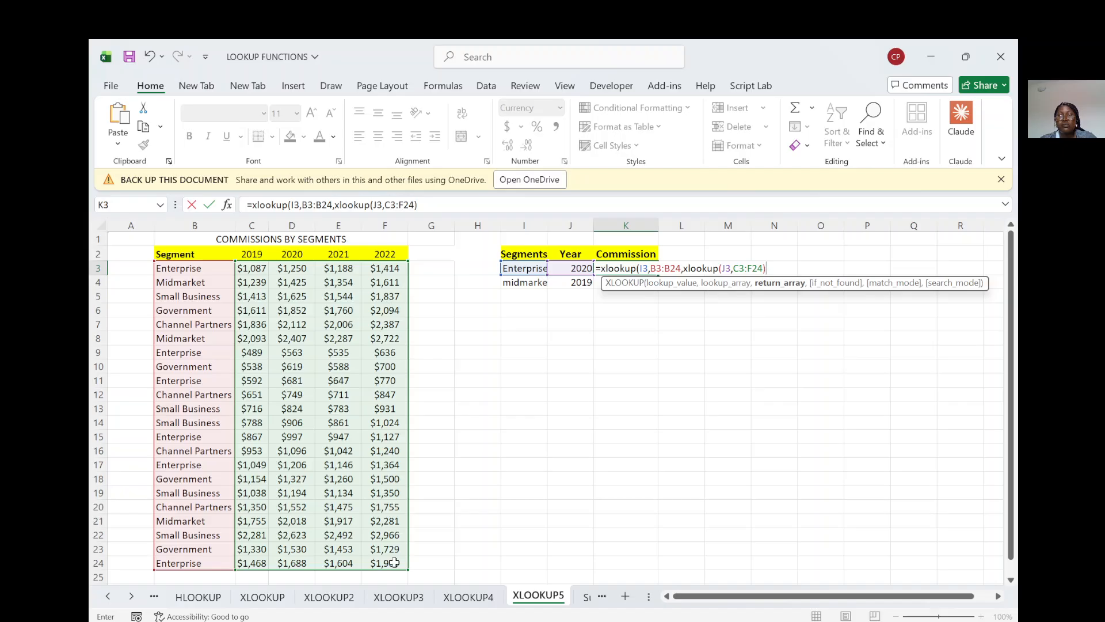
text(,)
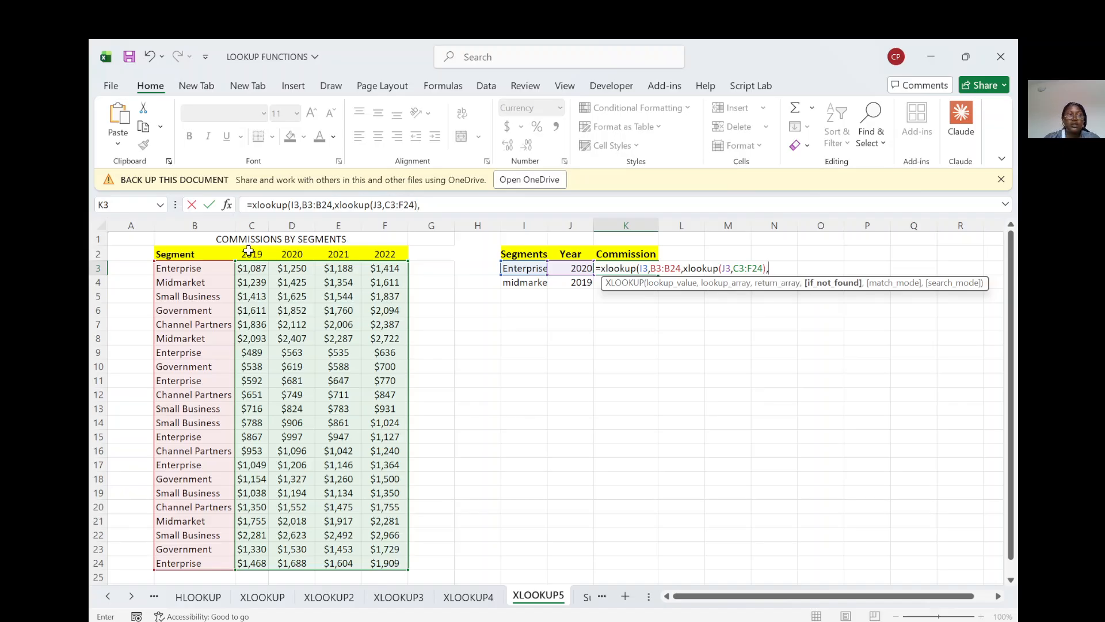
drag(260, 251, 396, 262)
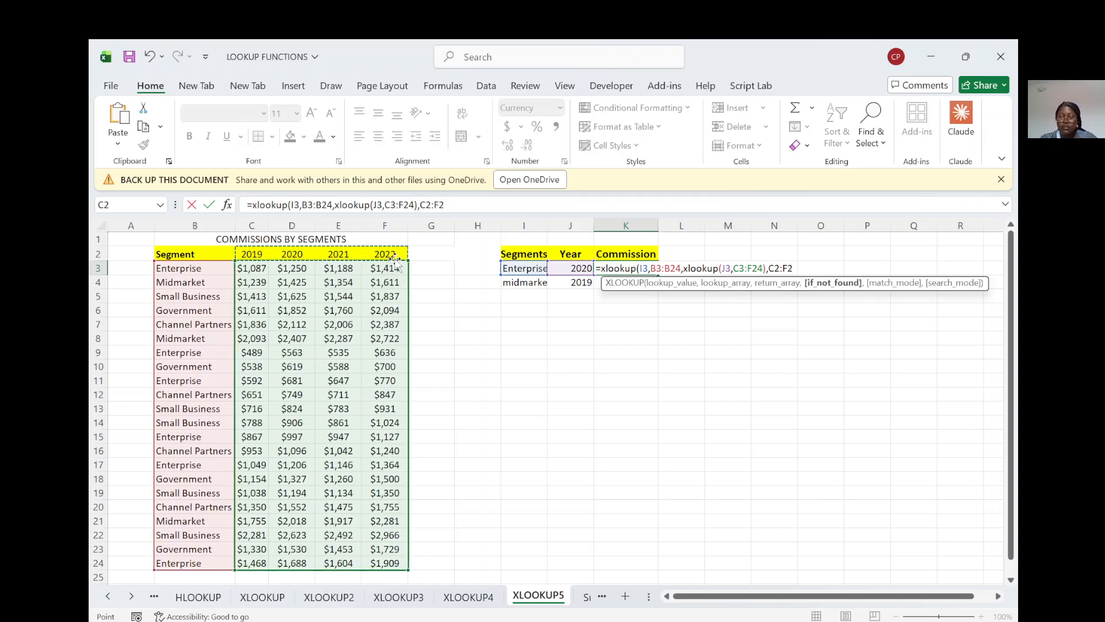
text())
key(Return)
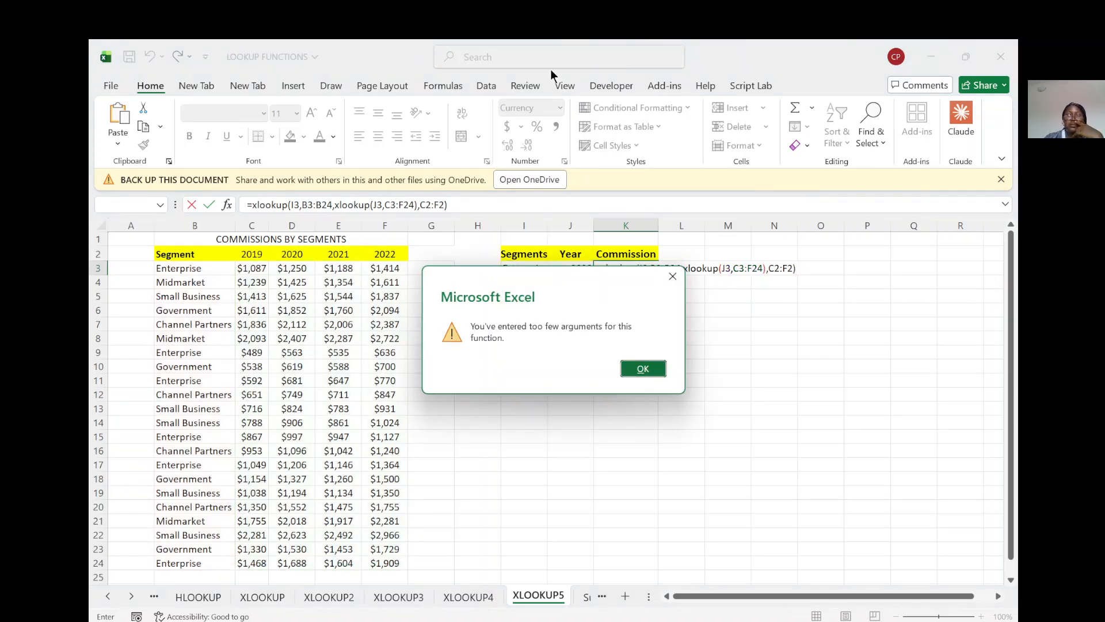
click(629, 366)
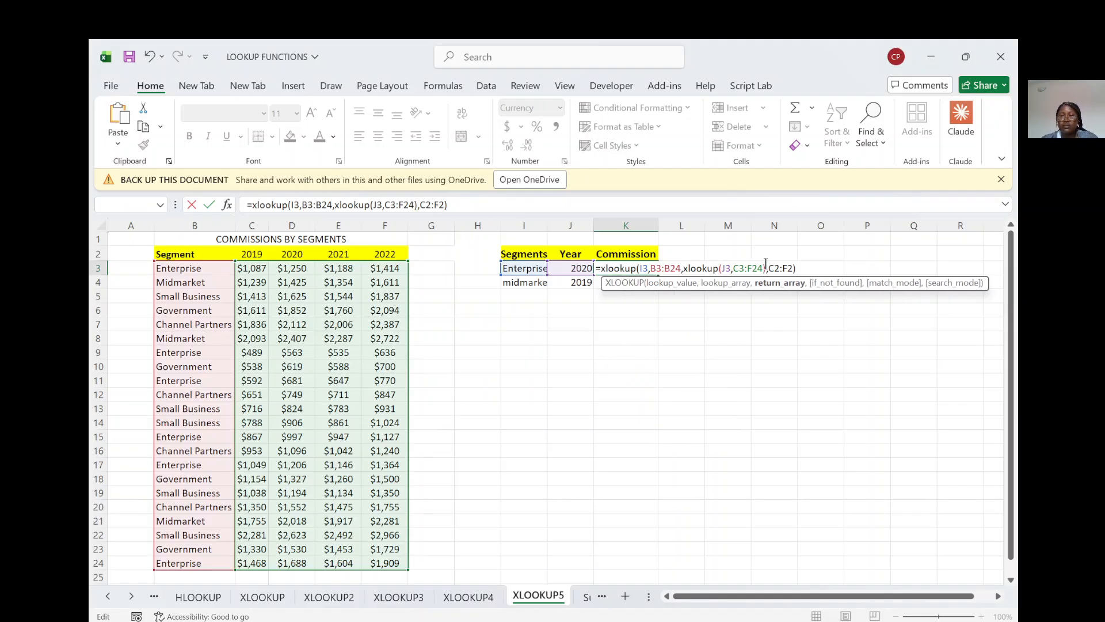
Step: Remove the parenthesis after C3:F24 so C2:F2 becomes the nested return array, and accept the proposed formula correction
click(766, 265)
key(BackSpace)
key(Return)
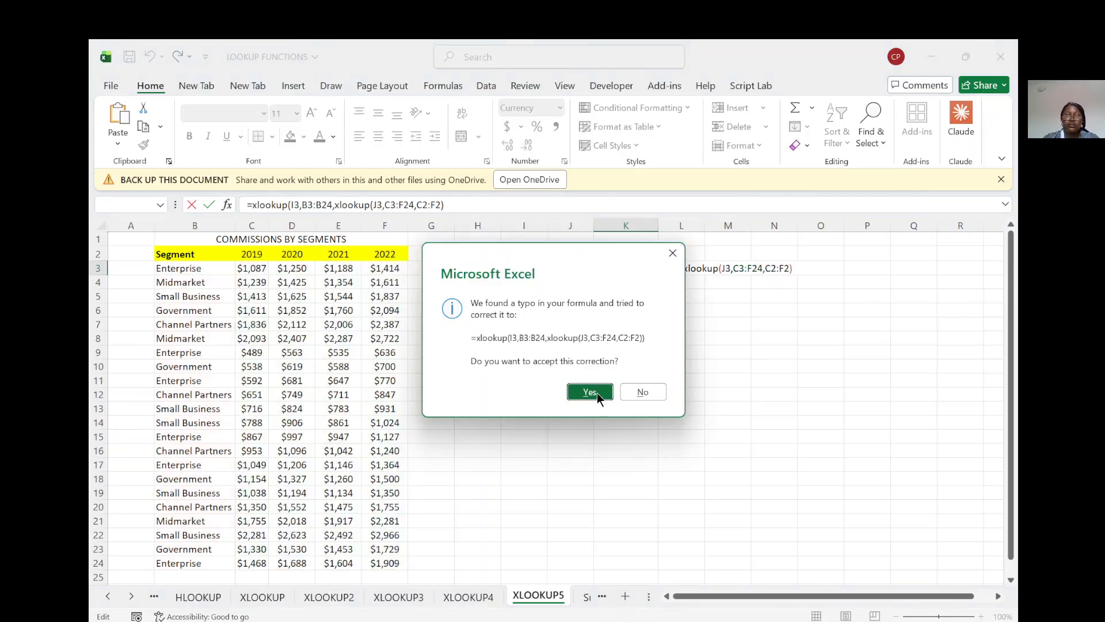
click(593, 392)
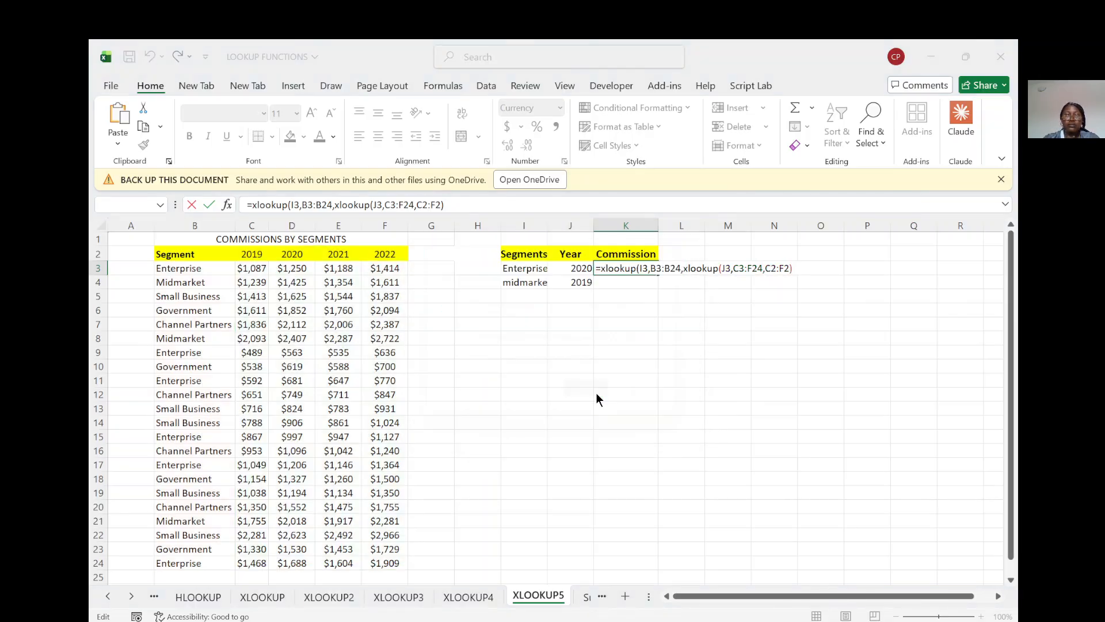
Step: Undo the new K3 formula and the clearing of K3:K4 to restore the original nested XLOOKUP formulas
click(628, 267)
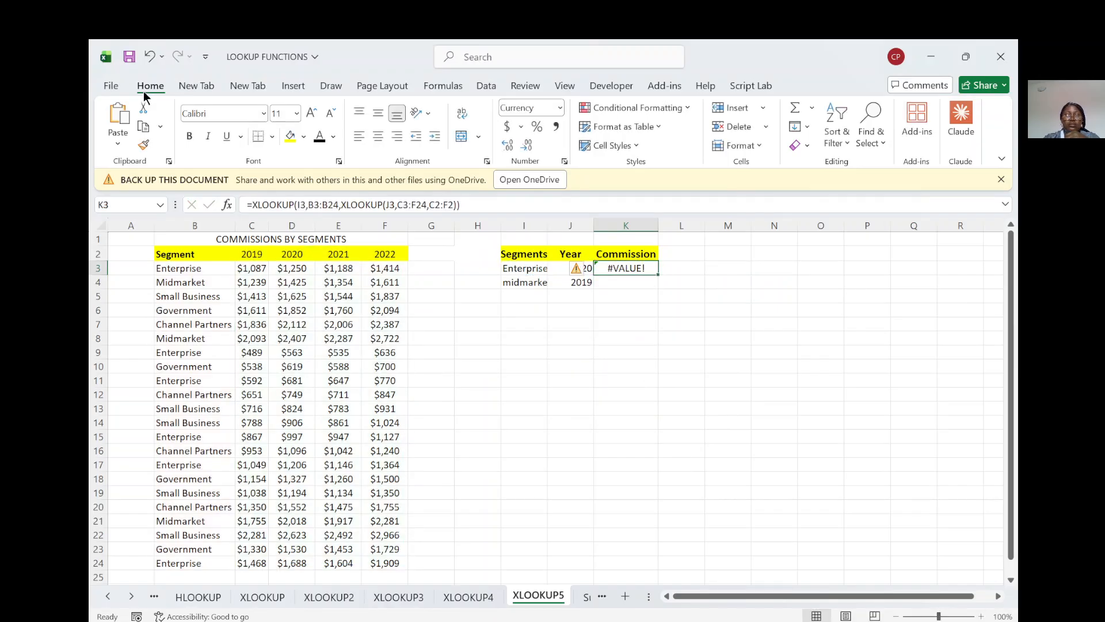
click(149, 56)
click(148, 56)
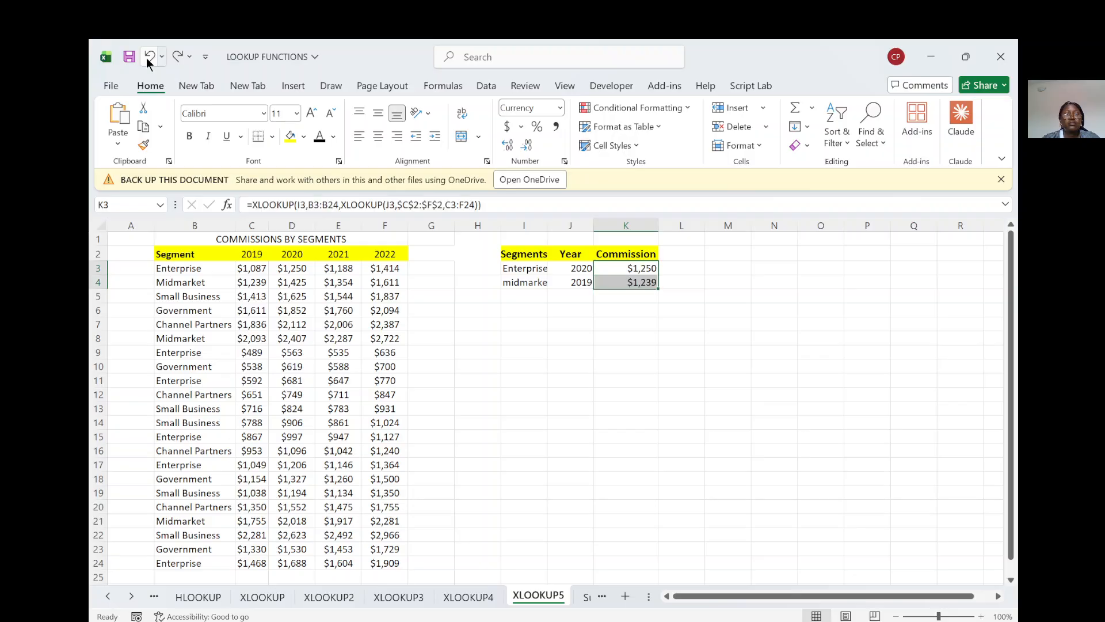